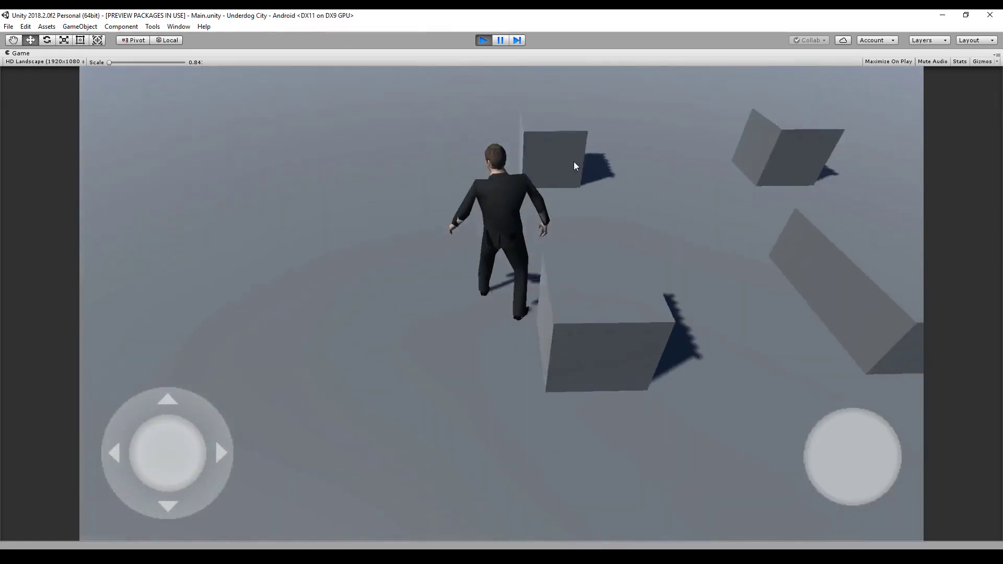
# - Exit play mode and create an empty top-level object named Player
pyautogui.hotkey('ctrl', 'p')
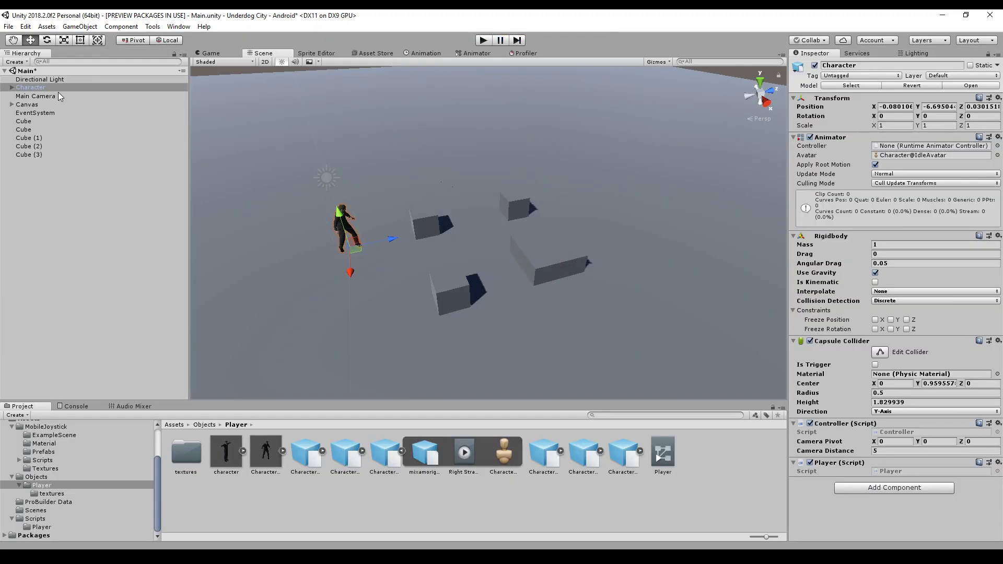
pyautogui.rightClick(31, 168)
pyautogui.click(67, 253)
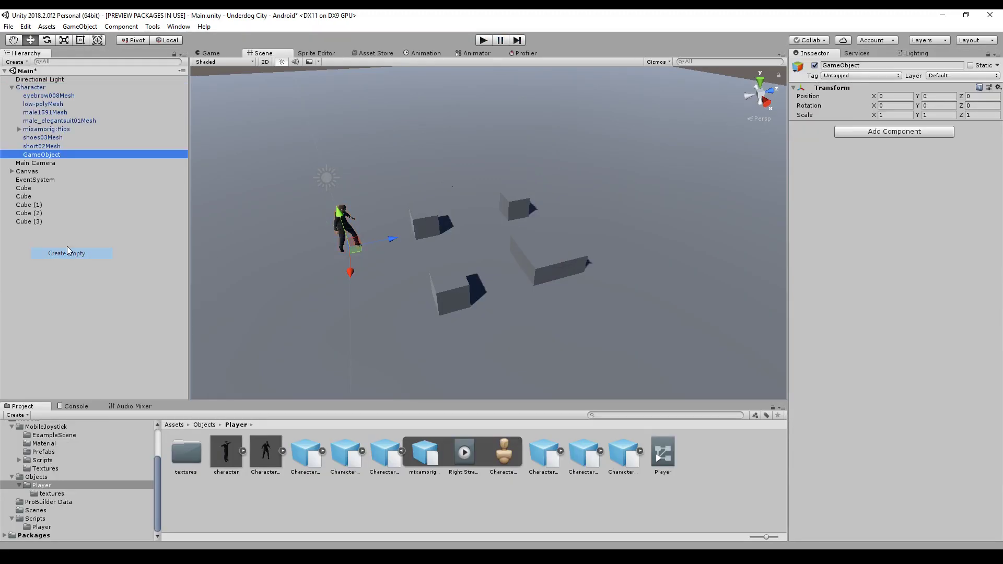
pyautogui.moveTo(44, 155); pyautogui.dragTo(36, 88)
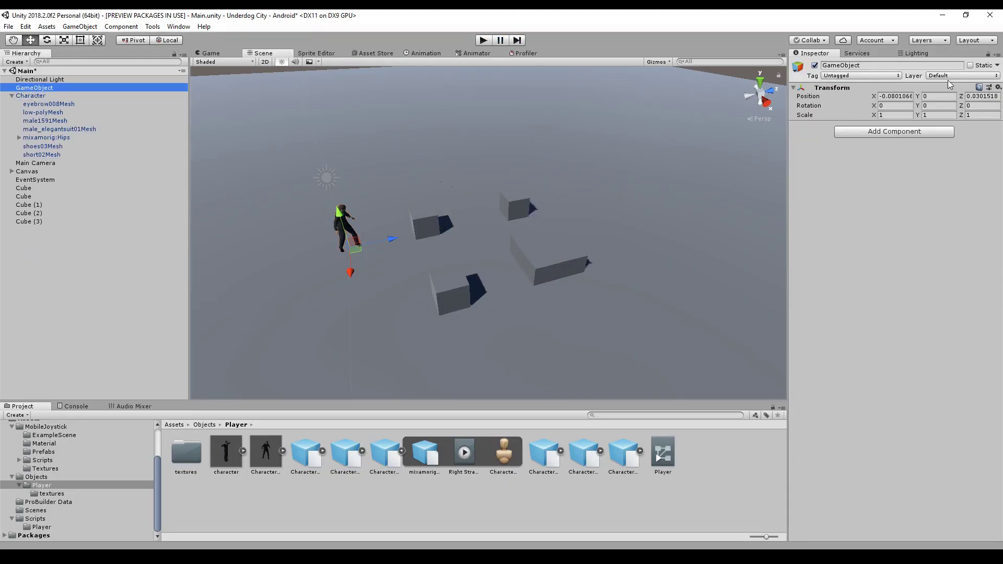
pyautogui.click(836, 65)
pyautogui.write('Play')
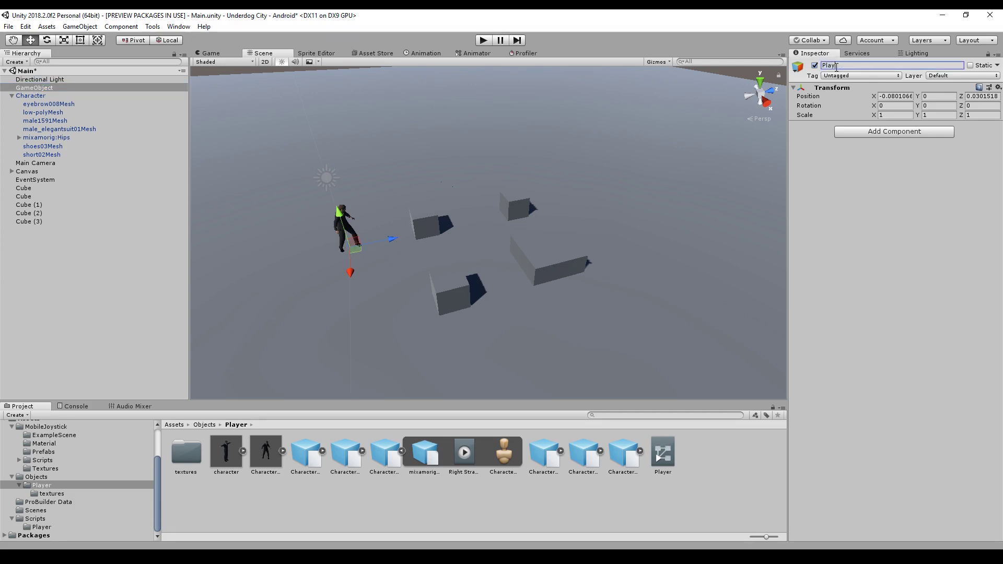
pyautogui.write('er')
pyautogui.press('Return')
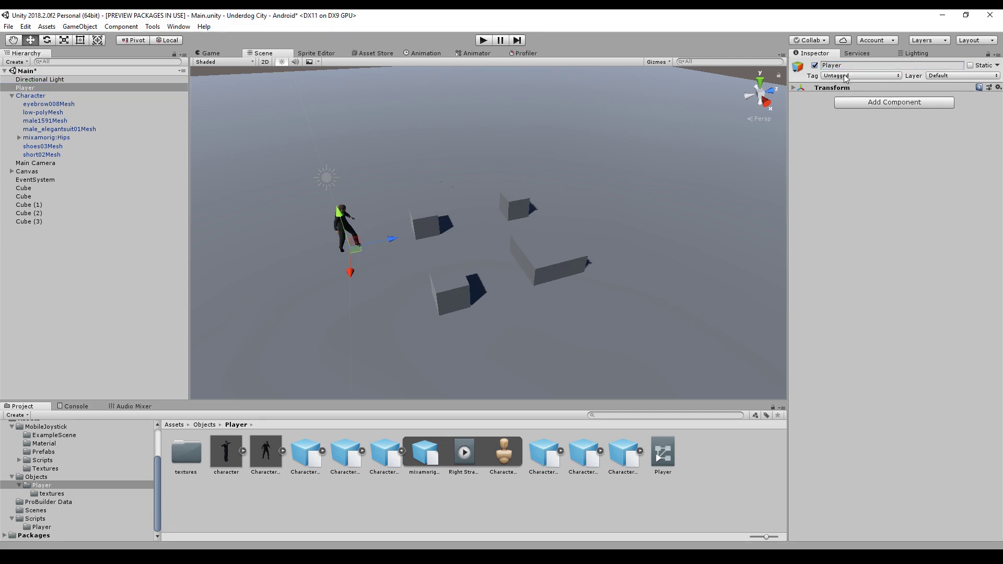
# - Set Player's position X and Z to 0
pyautogui.click(906, 93)
pyautogui.write('0')
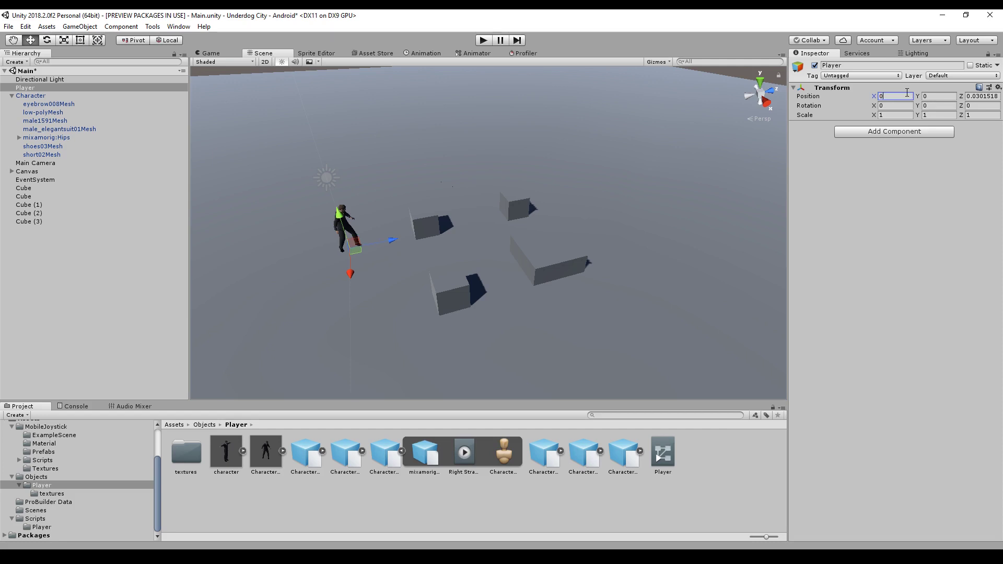
pyautogui.press('Tab')
pyautogui.press('Tab')
pyautogui.write('0')
# - Parent Character under Player, copy its Rigidbody component and check Character's remaining components
pyautogui.moveTo(32, 99); pyautogui.dragTo(29, 92)
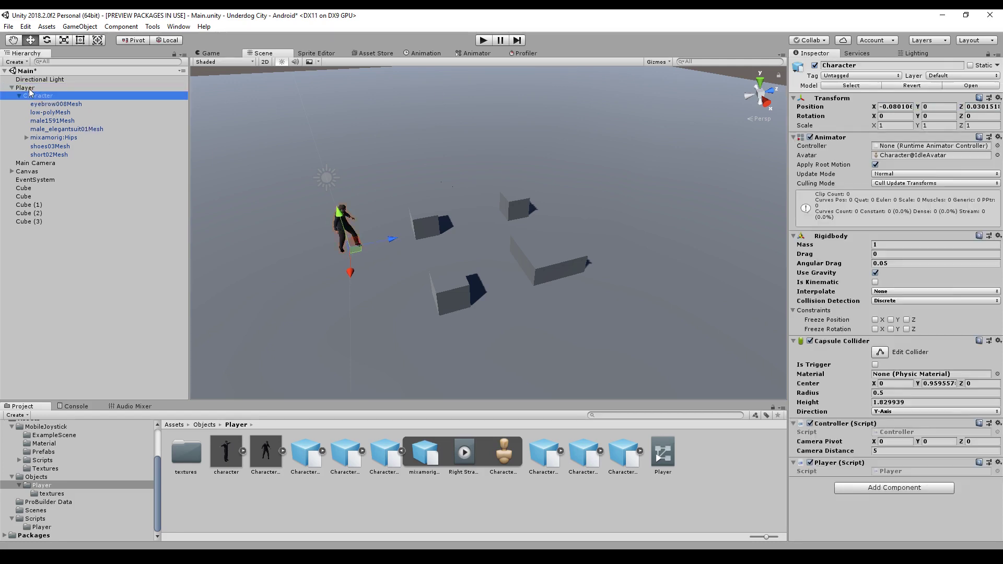
pyautogui.rightClick(833, 239)
pyautogui.press('Down')
pyautogui.press('Down')
pyautogui.press('Down')
pyautogui.press('Down')
pyautogui.press('Down')
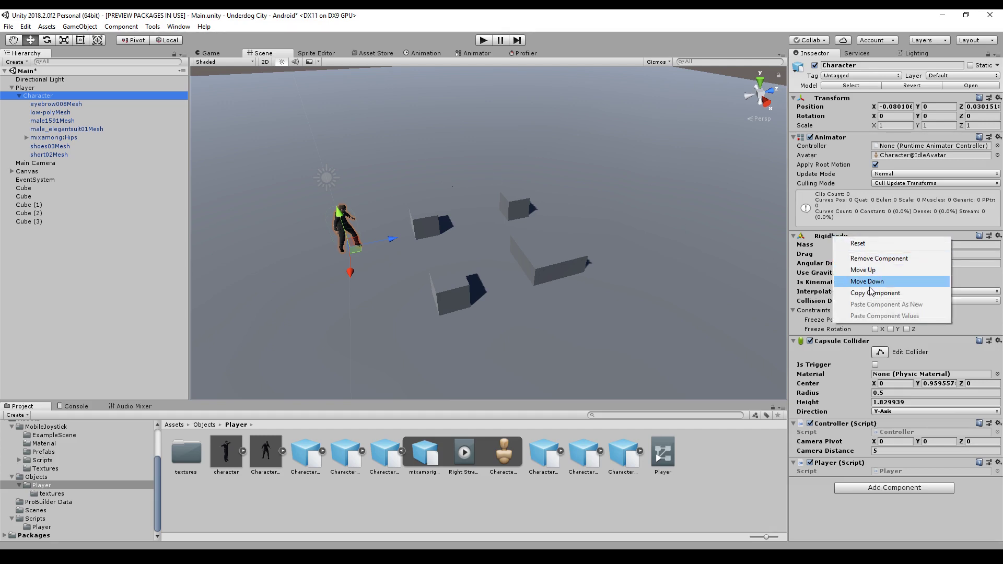
pyautogui.press('Return')
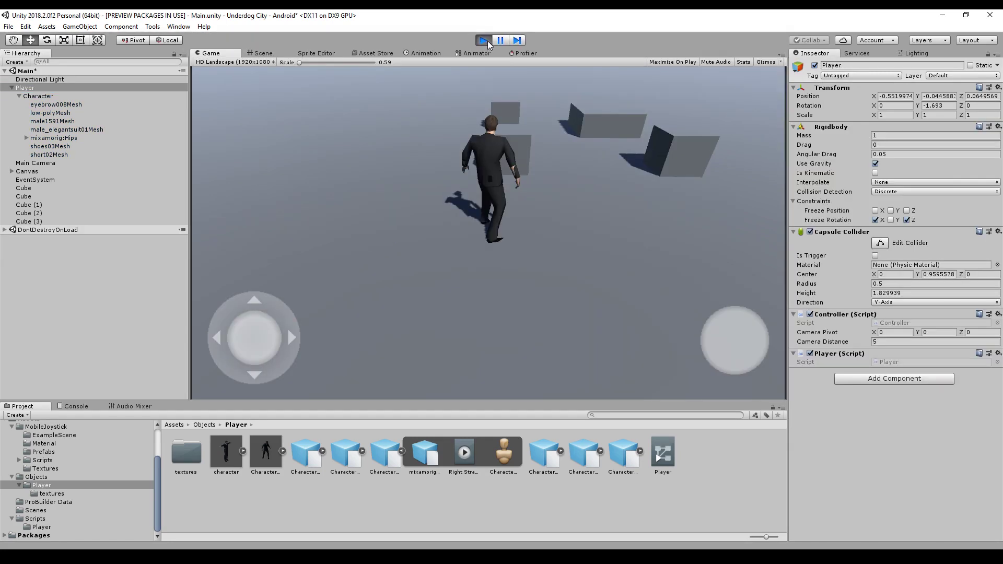
pyautogui.hotkey('ctrl', 'p')
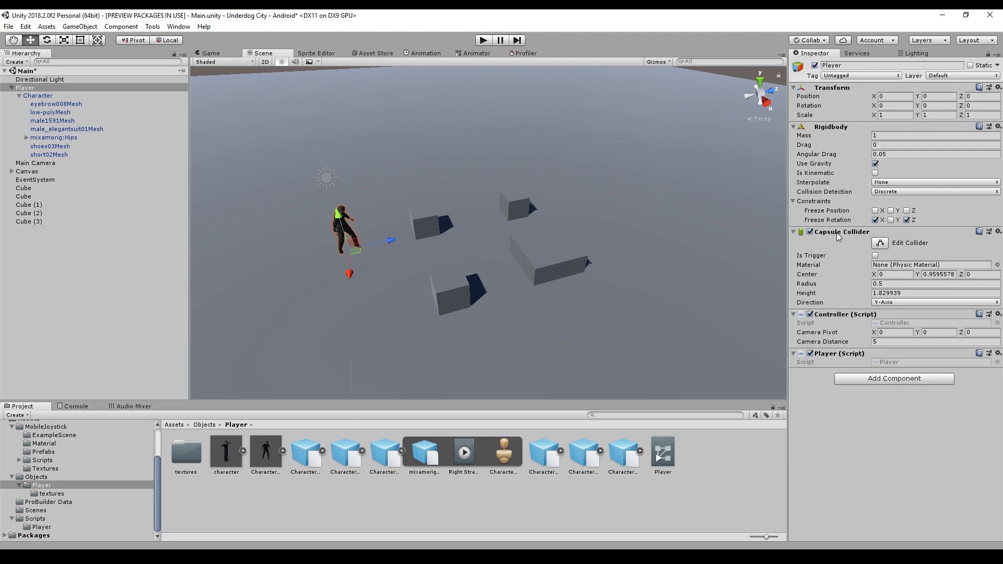
pyautogui.click(36, 97)
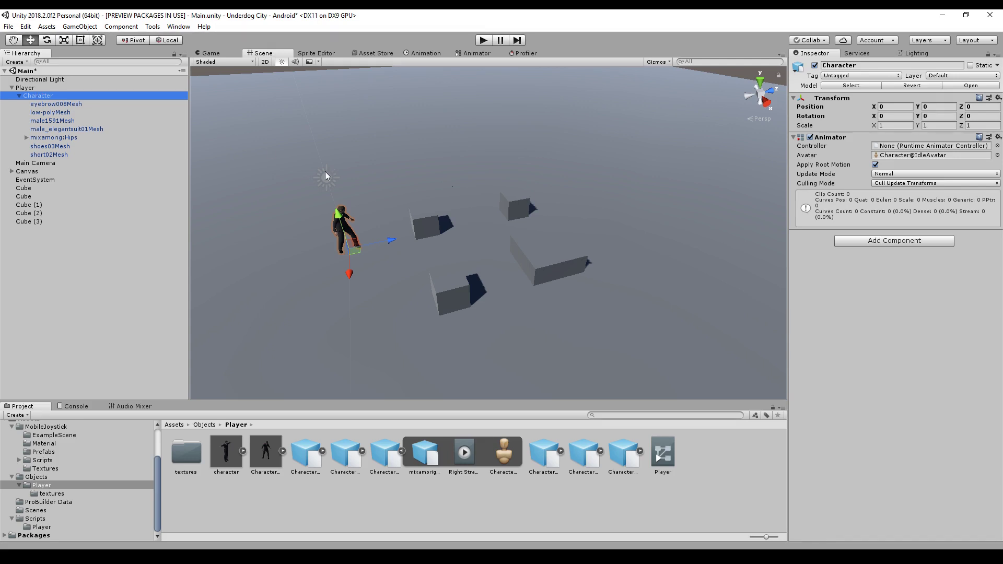
# - Create an avatar mask named Spline in the Player folder and assign the Player controller to Character's Animator
pyautogui.click(663, 453)
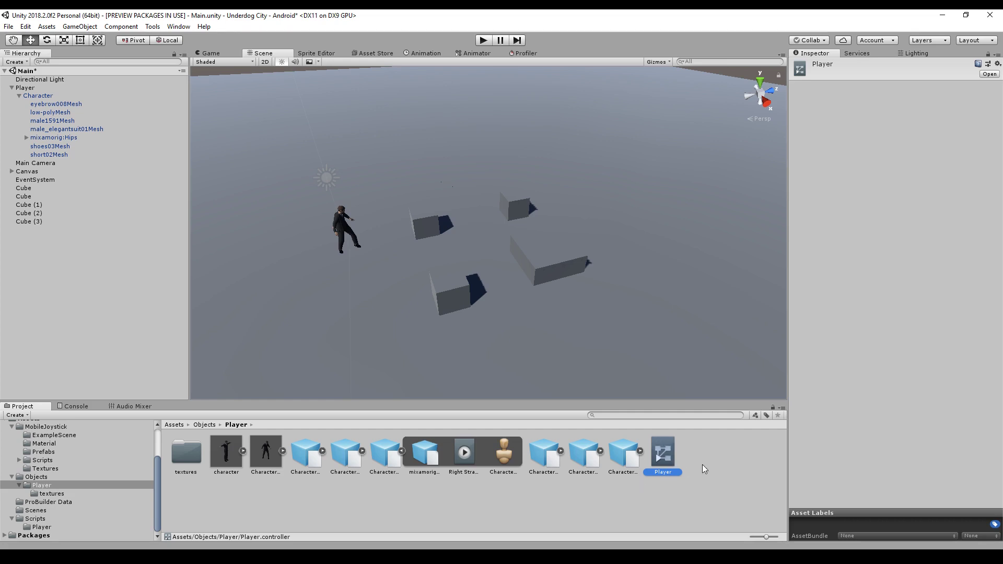
pyautogui.rightClick(697, 450)
pyautogui.moveTo(751, 206)
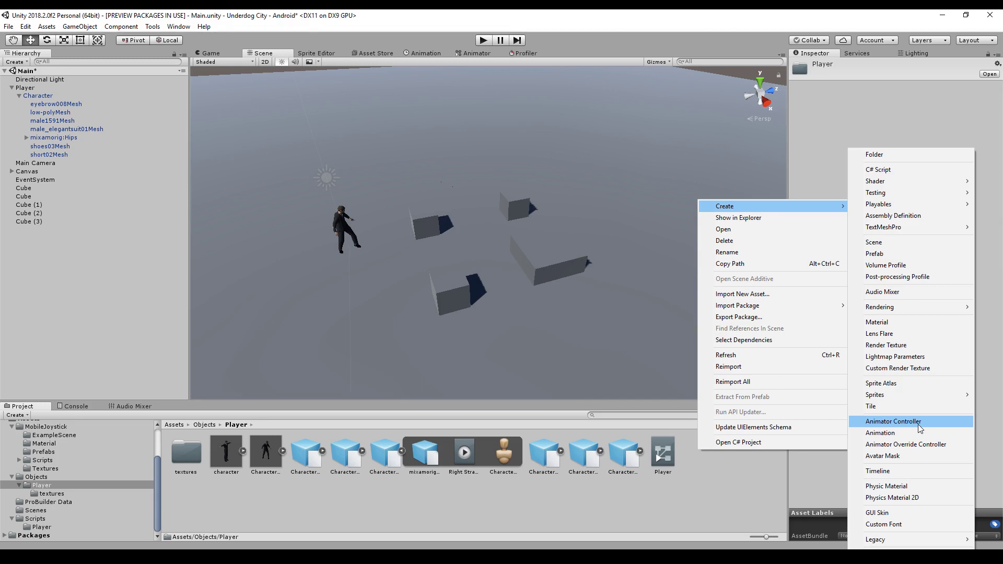
pyautogui.click(919, 455)
pyautogui.write('S')
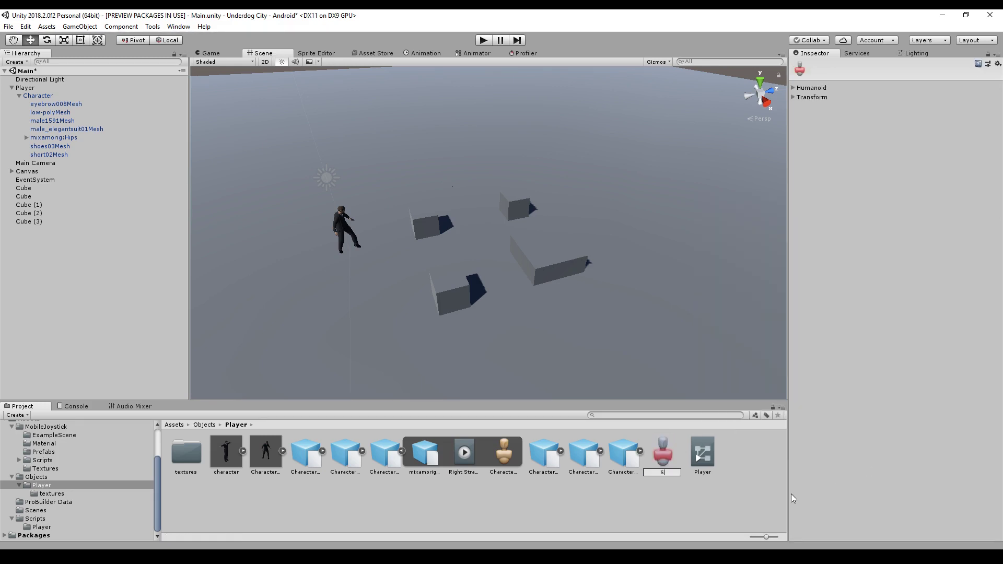
pyautogui.write('pline')
pyautogui.press('Return')
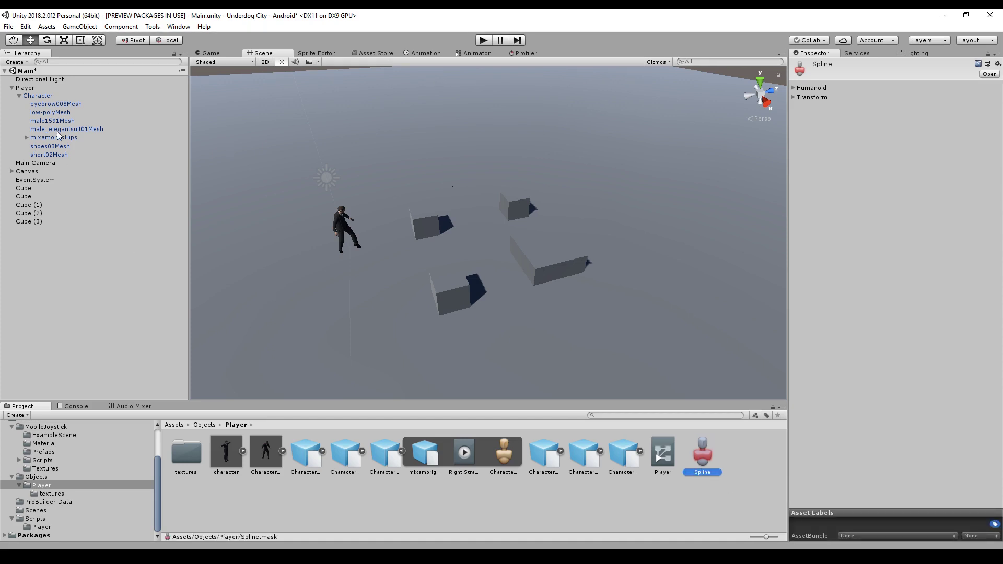
pyautogui.click(37, 95)
pyautogui.moveTo(662, 455); pyautogui.dragTo(897, 150)
# - Open the Player controller and delete its Main state and Speed parameter, leaving Any State and Entry
pyautogui.click(660, 454)
pyautogui.doubleClick(660, 454)
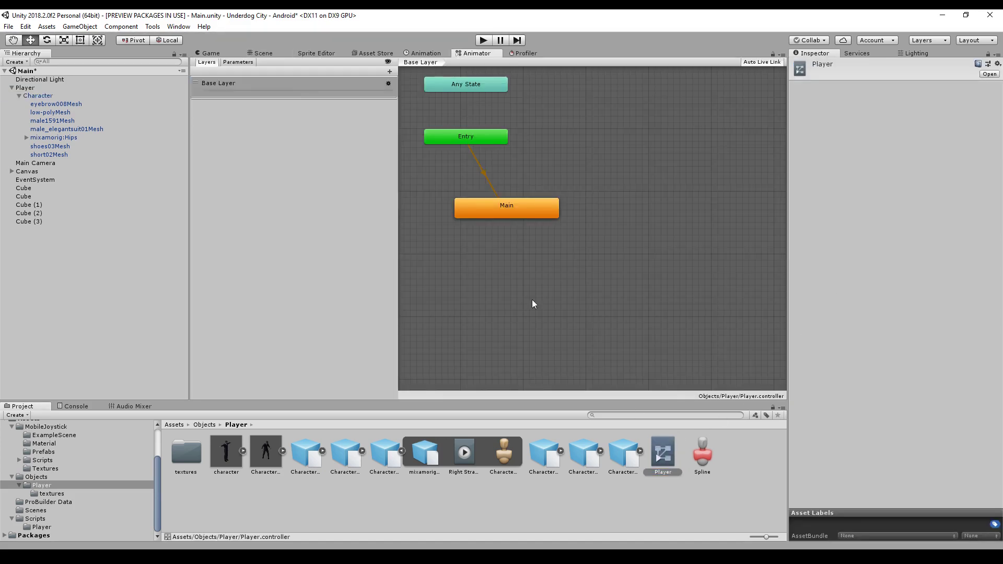
pyautogui.click(496, 206)
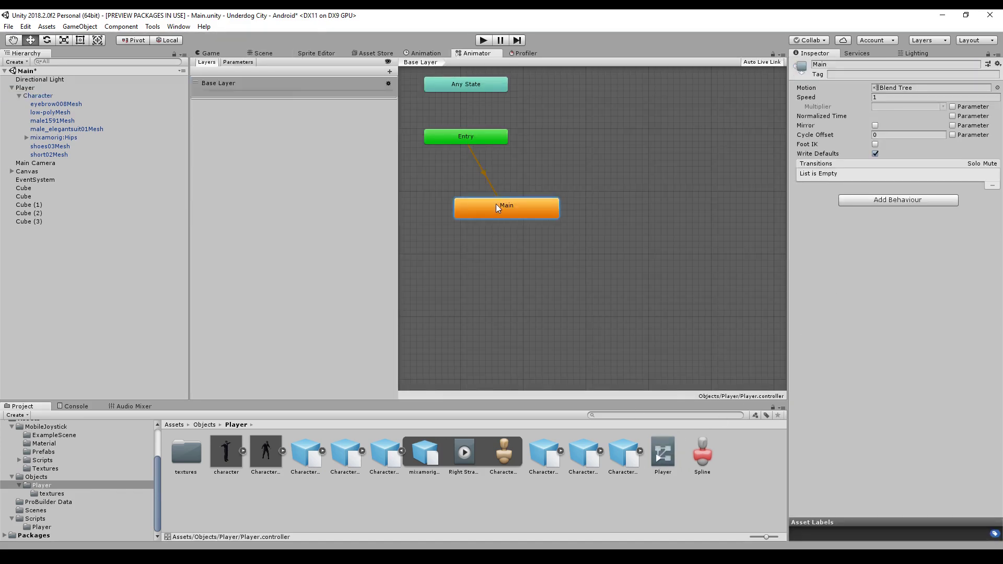
pyautogui.moveTo(496, 204); pyautogui.dragTo(472, 224)
pyautogui.press('Delete')
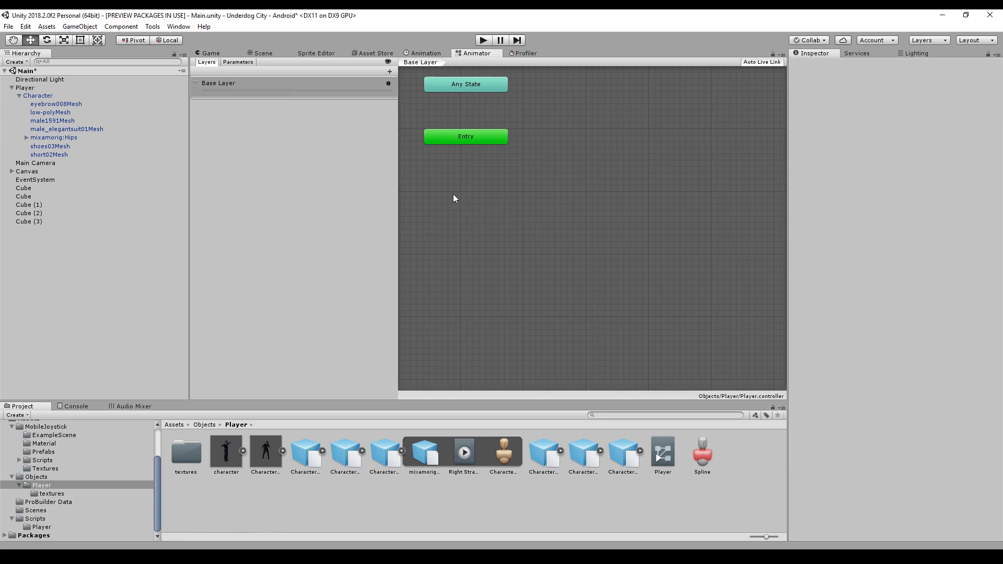
pyautogui.click(241, 62)
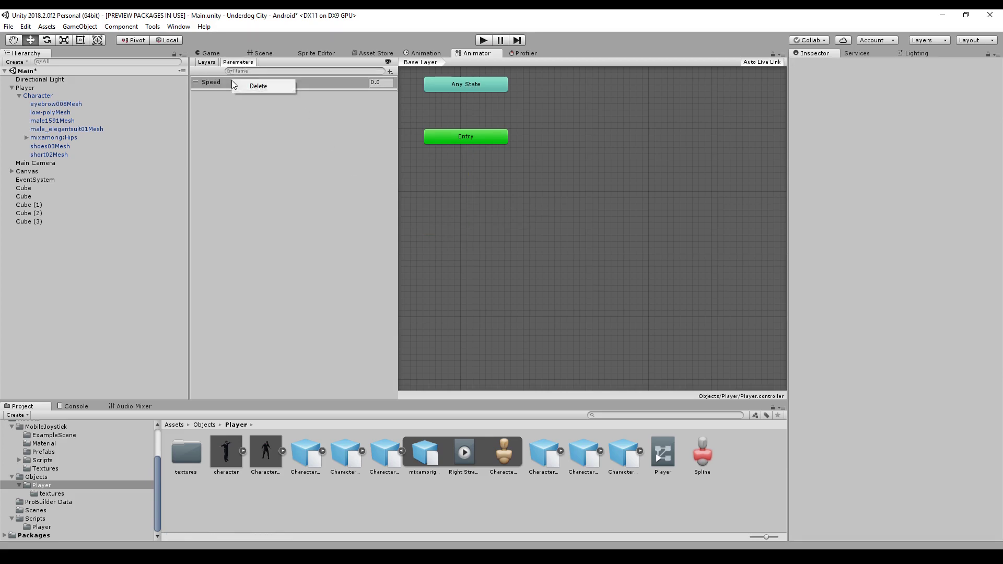
pyautogui.click(206, 61)
pyautogui.moveTo(538, 157); pyautogui.dragTo(625, 247, button='middle')
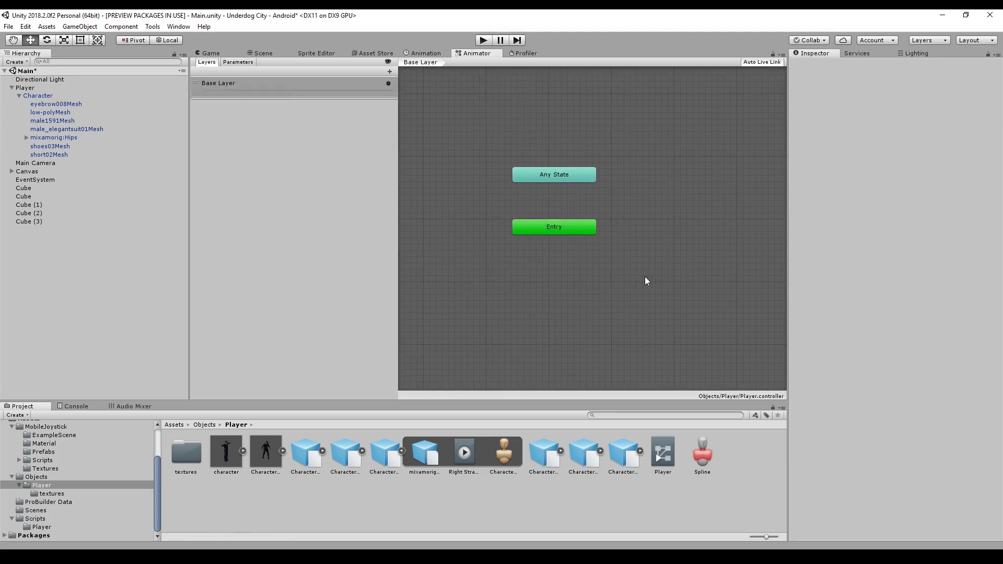
# - Browse the character animations' import settings, ending at the Walking animation
pyautogui.click(401, 452)
pyautogui.click(345, 452)
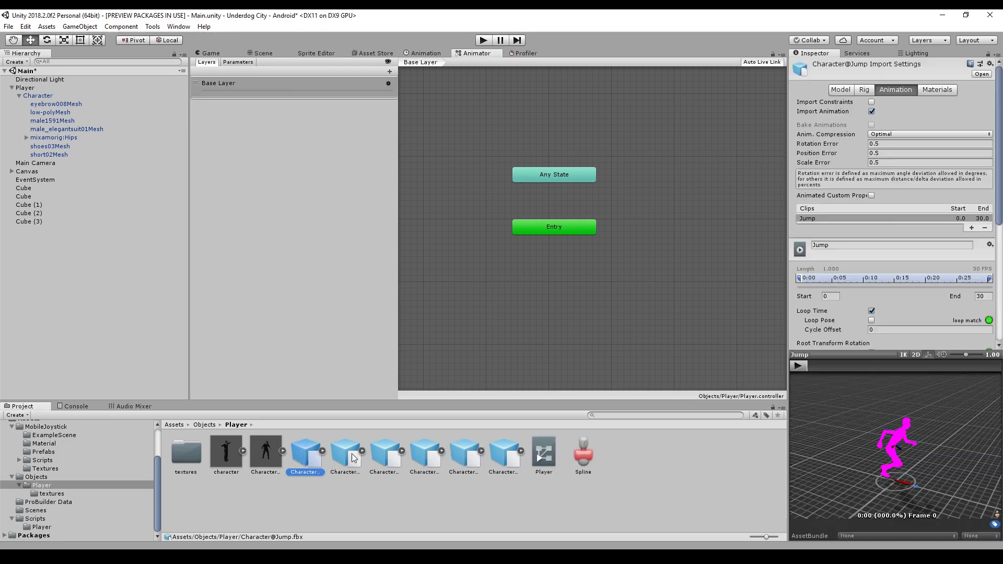
pyautogui.click(387, 458)
pyautogui.click(425, 454)
pyautogui.click(465, 454)
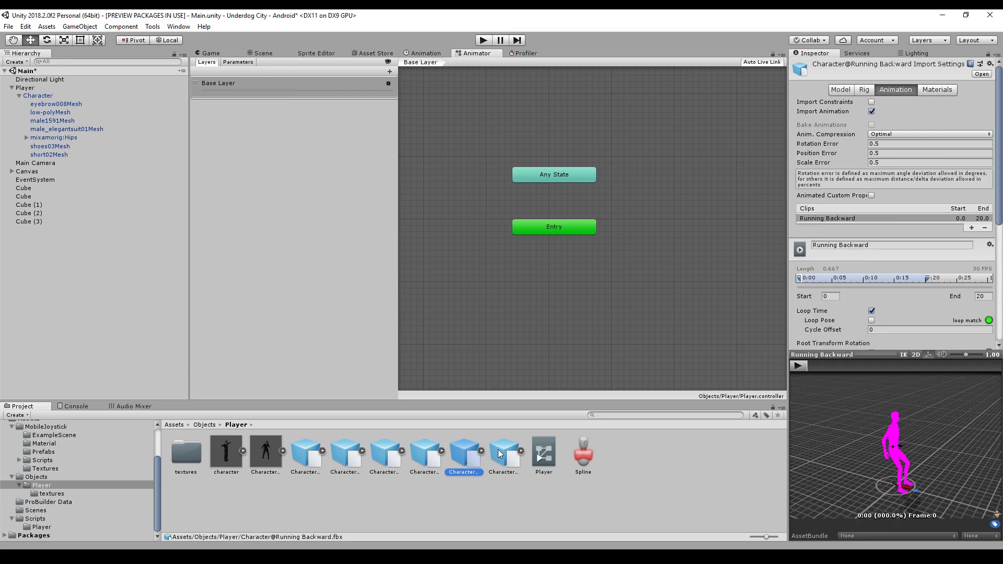
pyautogui.click(500, 453)
pyautogui.moveTo(584, 285); pyautogui.dragTo(497, 267, button='middle')
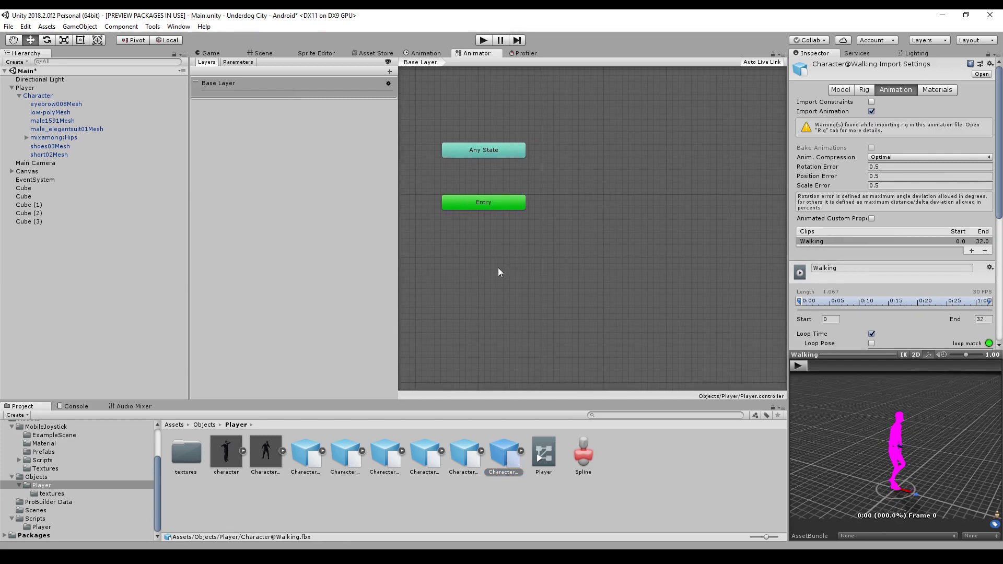
# - Preview the Jump animation and add a second clip to its import settings
pyautogui.click(306, 452)
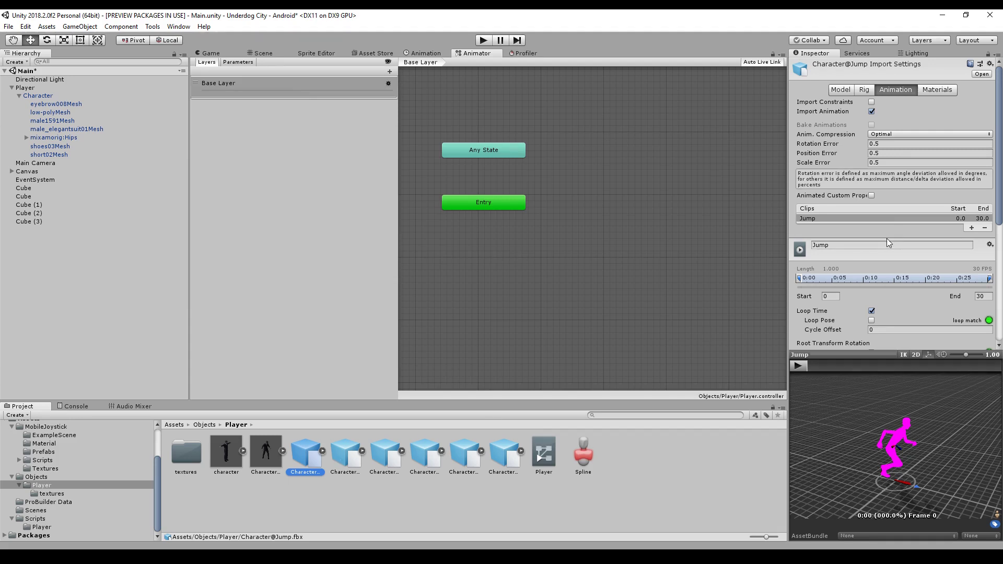
pyautogui.scroll(-3, 867, 243)
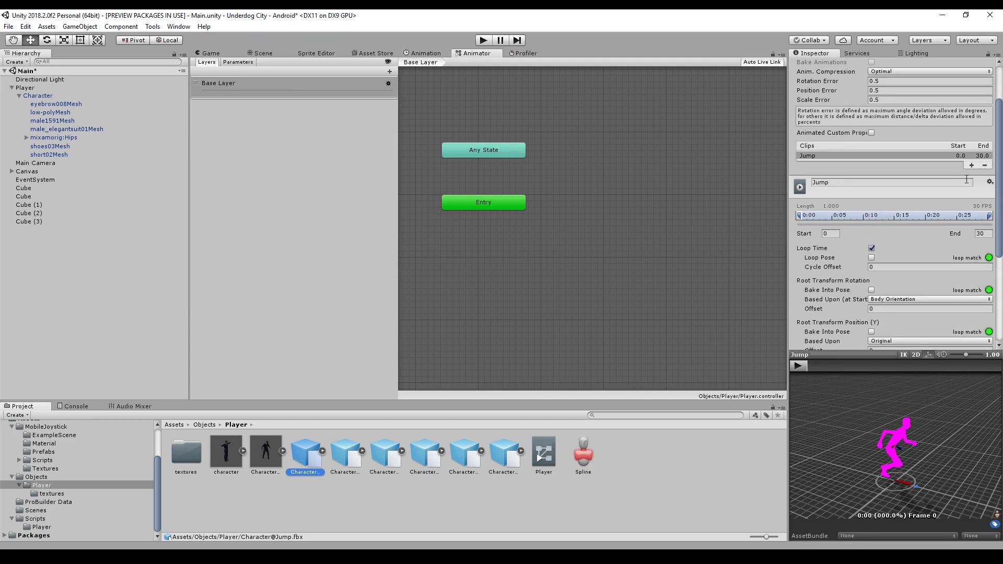
pyautogui.click(801, 367)
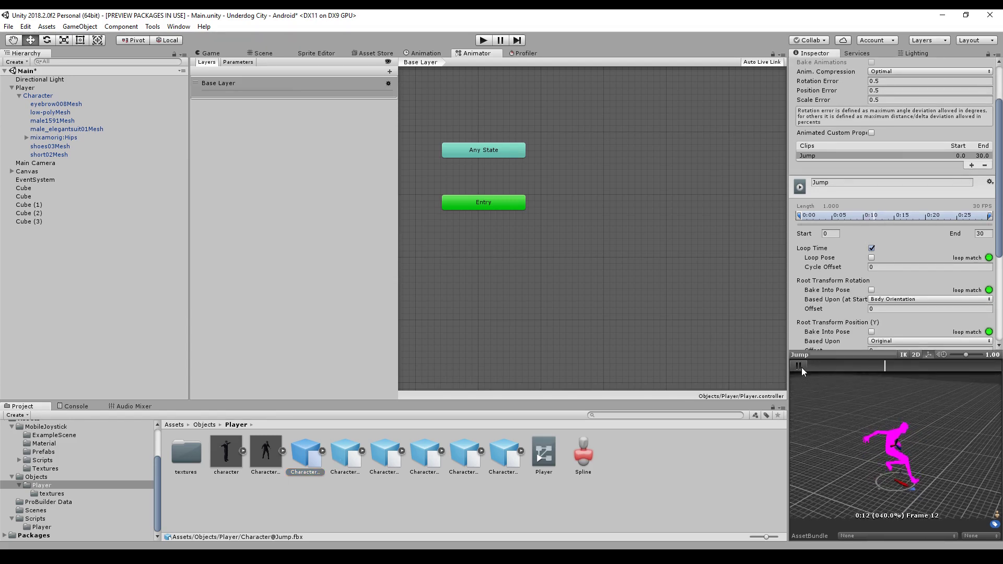
pyautogui.click(799, 366)
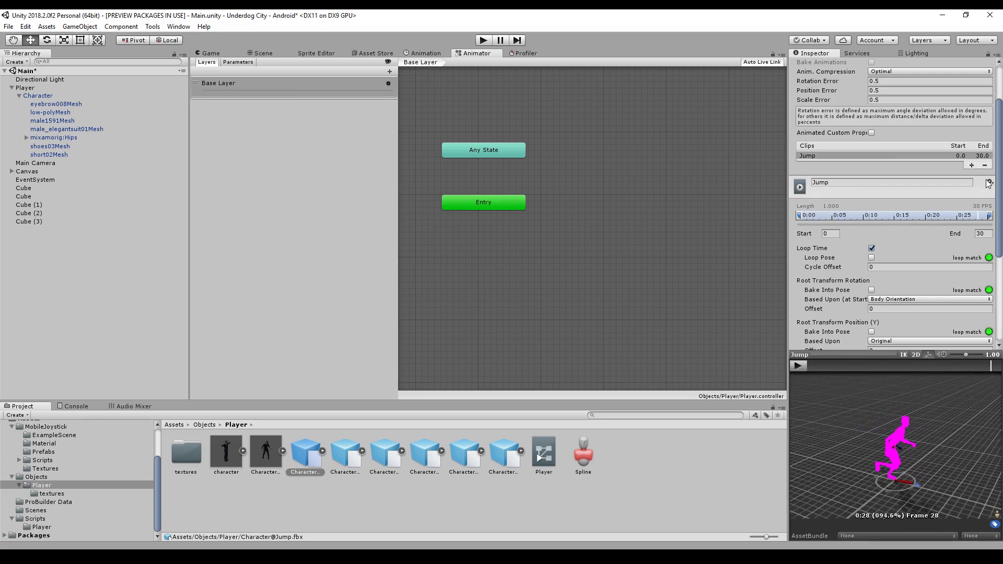
pyautogui.click(971, 165)
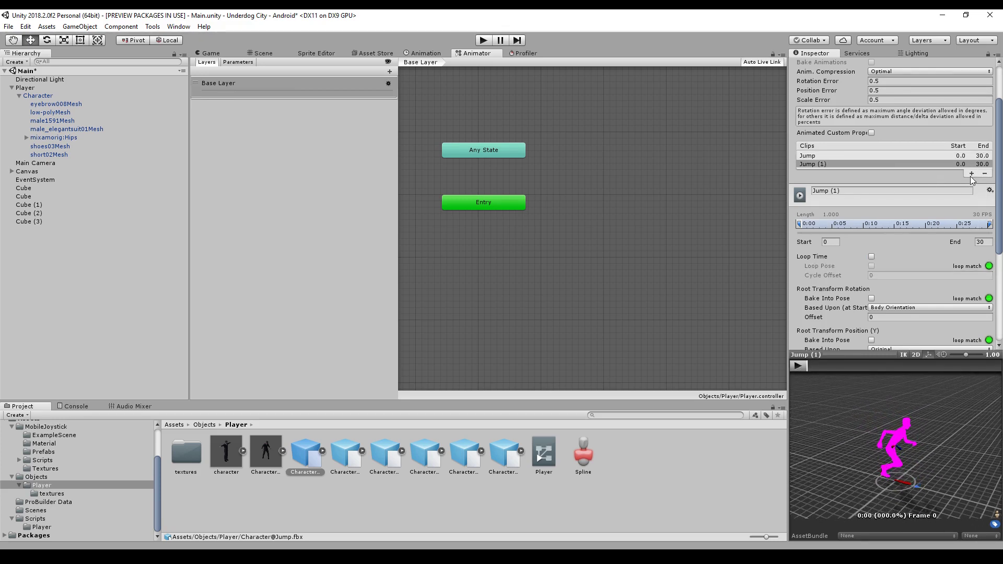
# - Add two more Jump clips and make the first new one JumpStart ending at frame 10
pyautogui.click(970, 174)
pyautogui.click(970, 182)
pyautogui.click(924, 166)
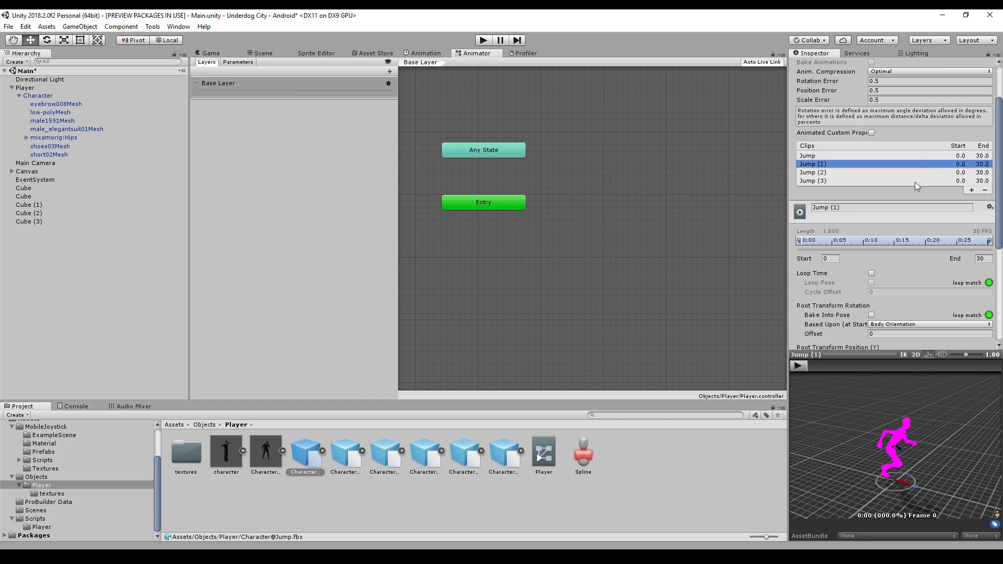
pyautogui.click(836, 259)
pyautogui.press('Tab')
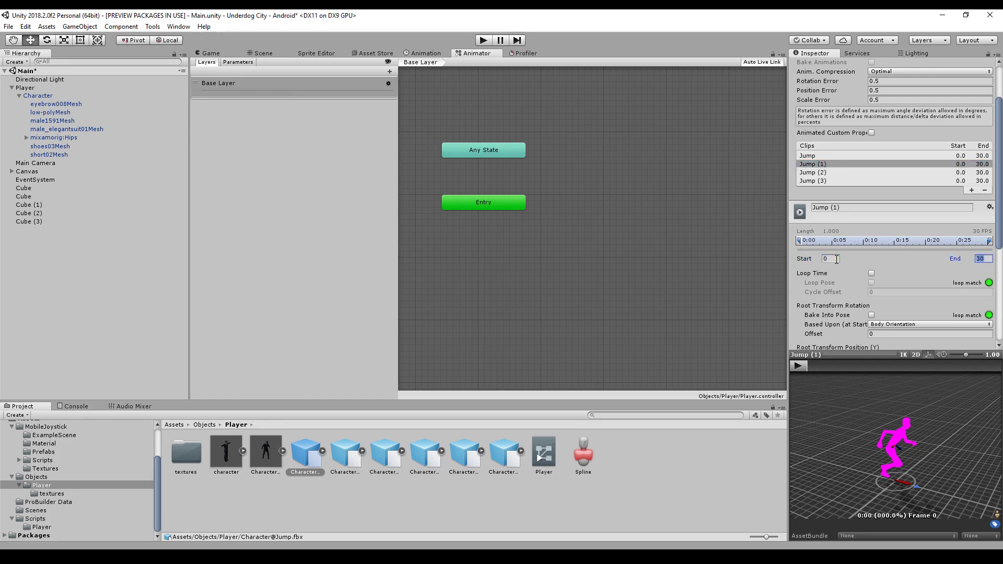
pyautogui.write('10')
pyautogui.click(876, 208)
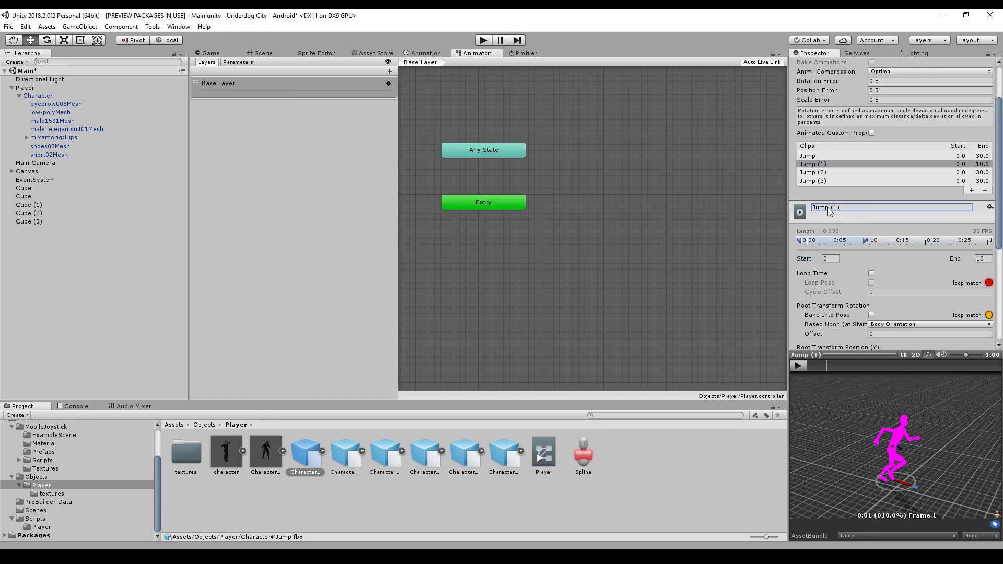
pyautogui.write('JumpStart')
pyautogui.click(812, 181)
# - Rename the next clip Jump Mid with frames 1 to 11
pyautogui.click(815, 173)
pyautogui.doubleClick(834, 206)
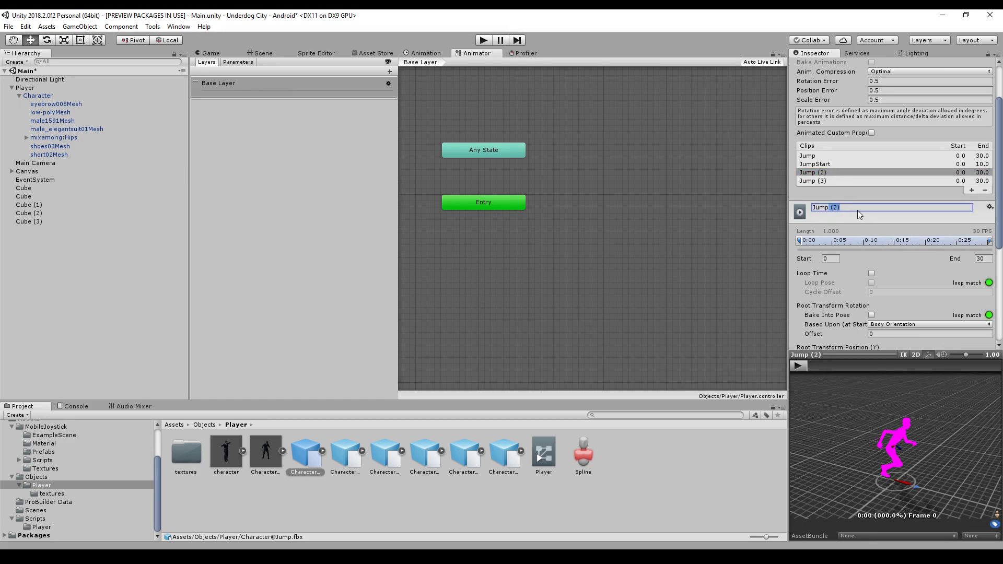
pyautogui.write('Mid')
pyautogui.click(831, 259)
pyautogui.write('1')
pyautogui.press('Tab')
pyautogui.write('11')
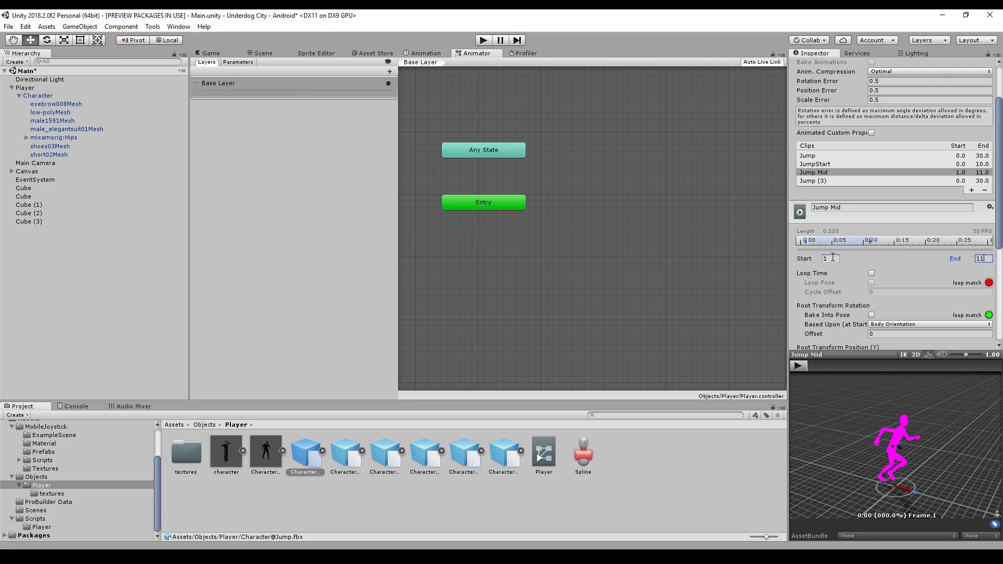
# - Rename the third clip Jump End starting at frame 11
pyautogui.click(817, 181)
pyautogui.click(835, 207)
pyautogui.write('J')
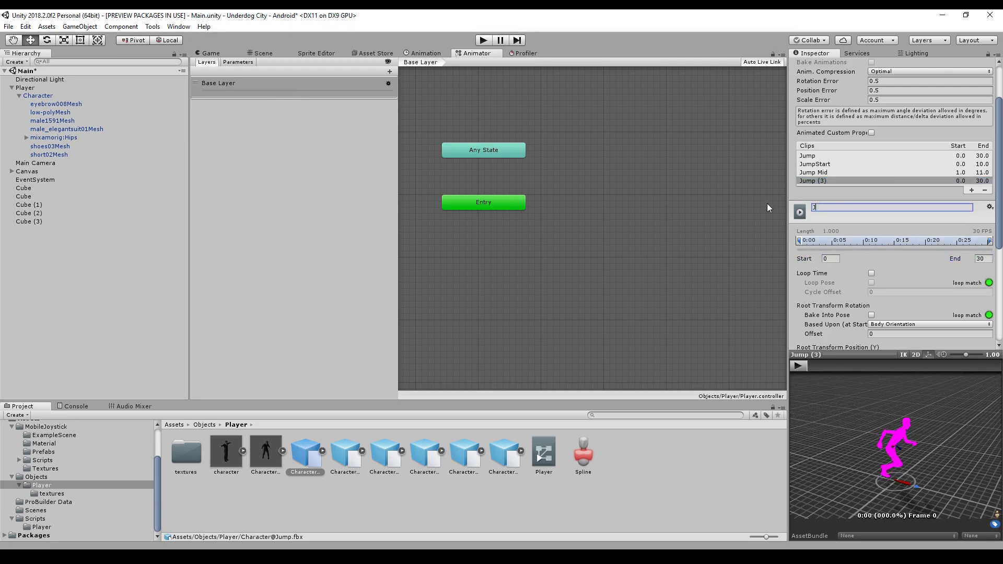
pyautogui.write('ump End')
pyautogui.click(830, 259)
pyautogui.write('11')
pyautogui.press('Tab')
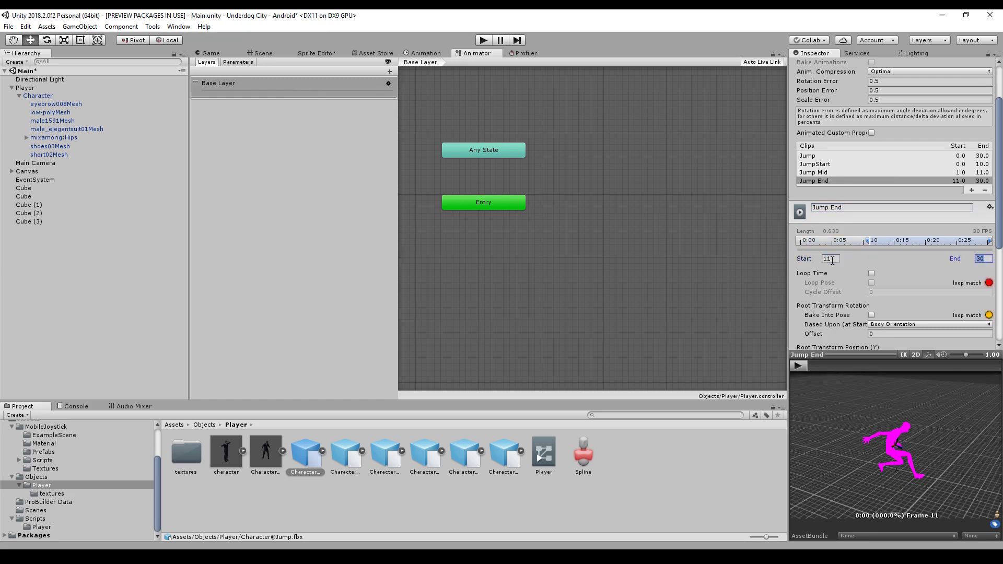
pyautogui.click(823, 172)
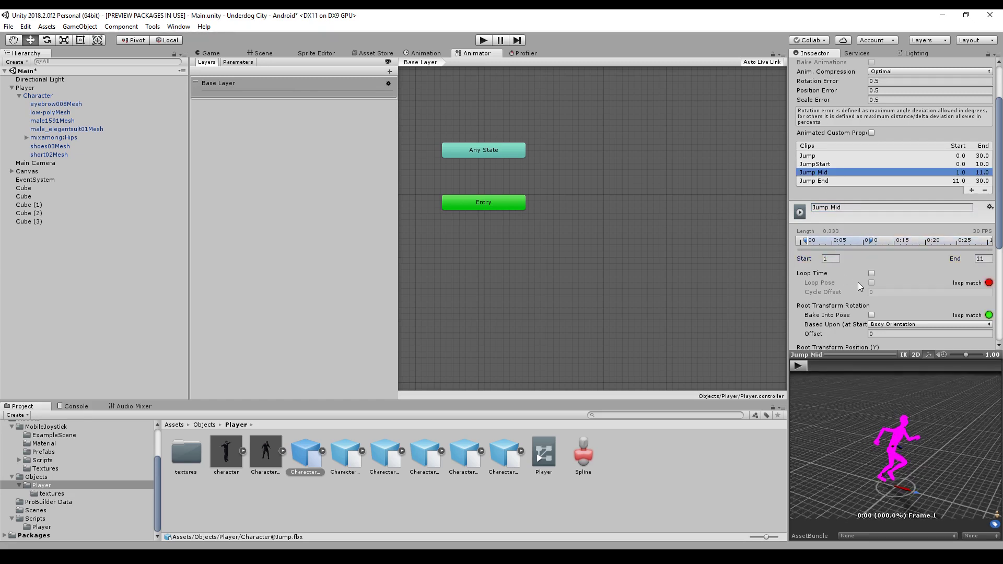
# - Give Jump Mid loop time and bake root rotation, Y and XZ position into pose based on Original
pyautogui.click(871, 273)
pyautogui.scroll(-6, 961, 283)
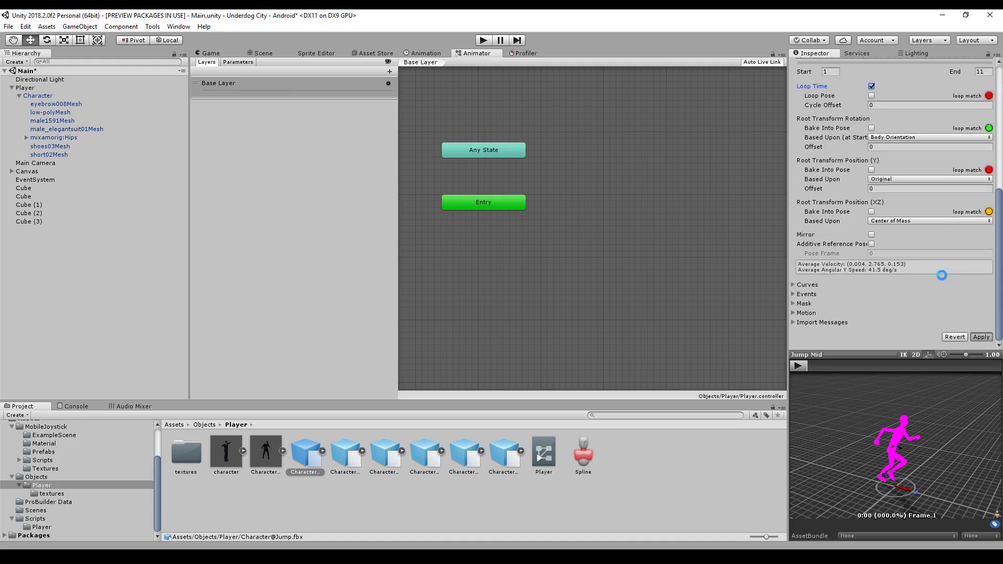
pyautogui.click(871, 211)
pyautogui.click(881, 221)
pyautogui.click(882, 233)
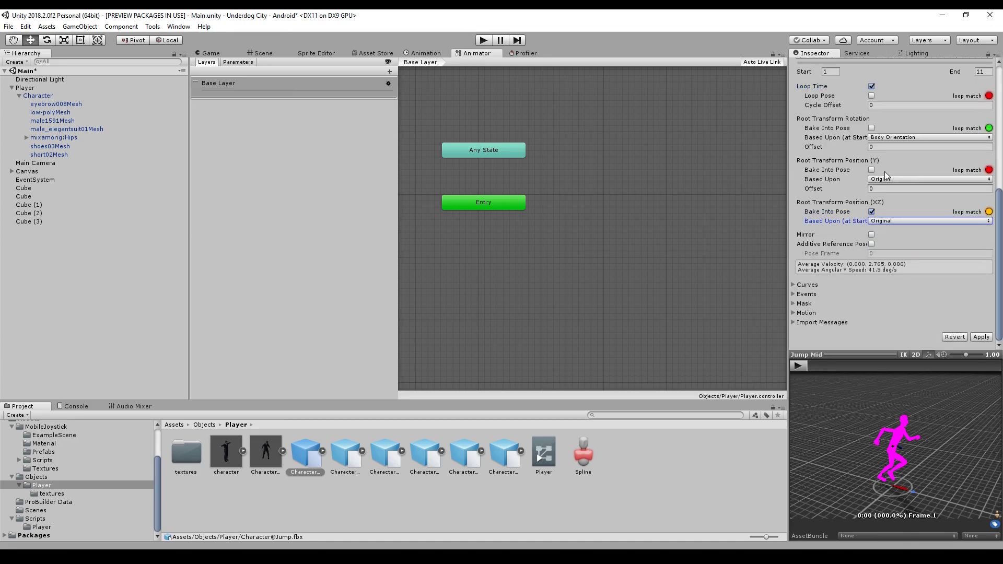
pyautogui.click(871, 128)
pyautogui.click(879, 138)
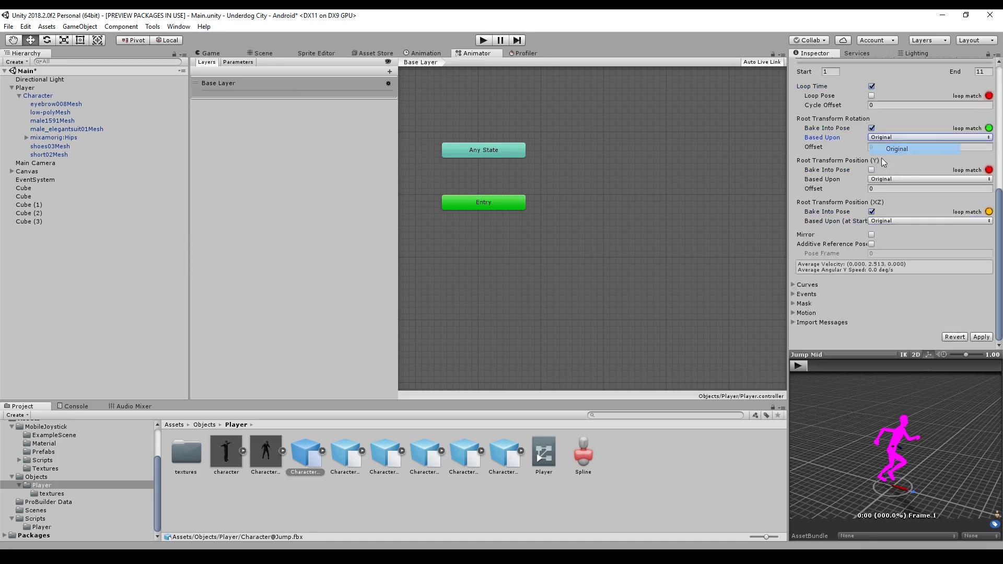
pyautogui.click(897, 149)
pyautogui.click(871, 170)
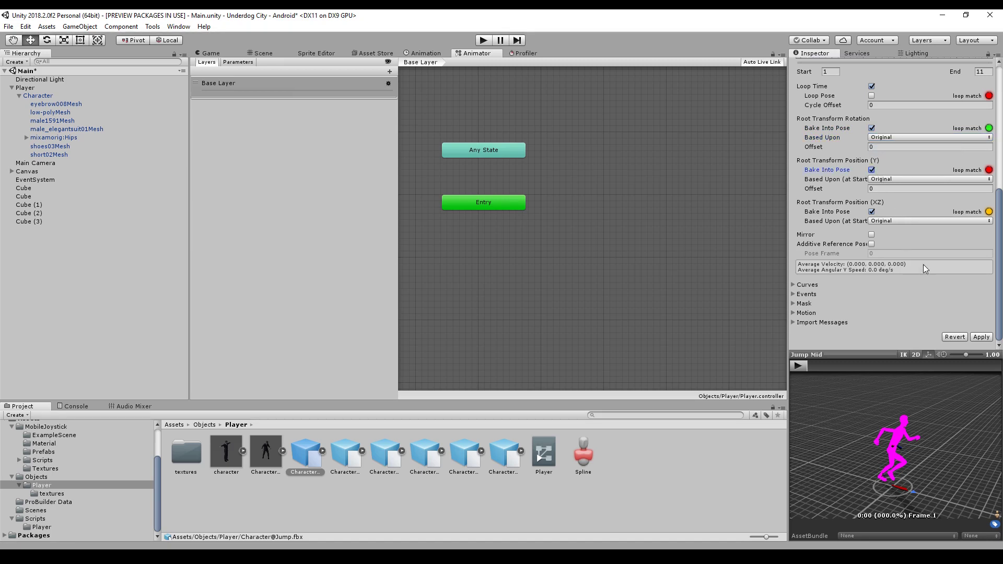
# - Expand Character@Jump in the Project panel and add a JumpStart state to the controller
pyautogui.scroll(6, 897, 218)
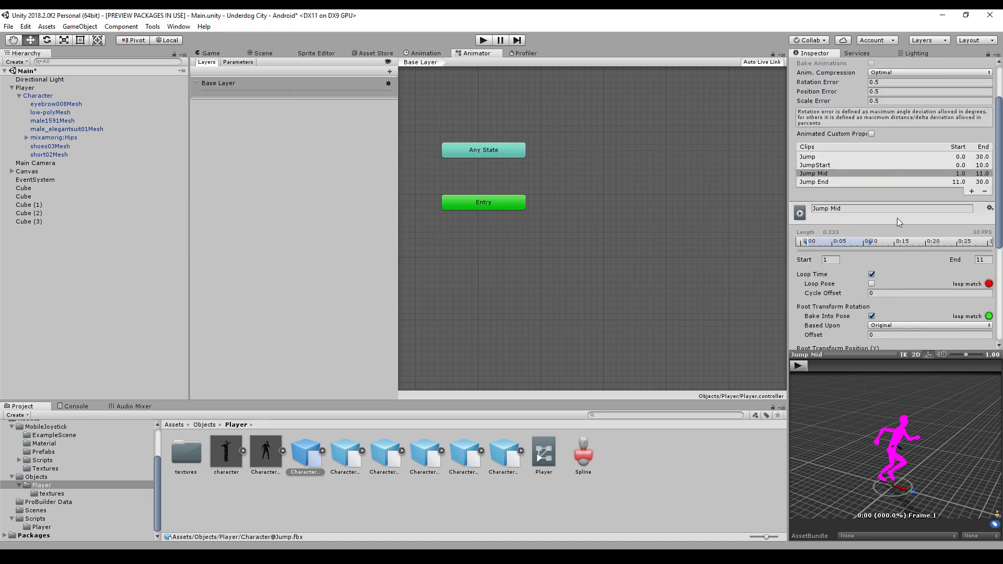
pyautogui.click(845, 182)
pyautogui.scroll(-2, 913, 259)
pyautogui.scroll(-5, 913, 259)
pyautogui.click(323, 451)
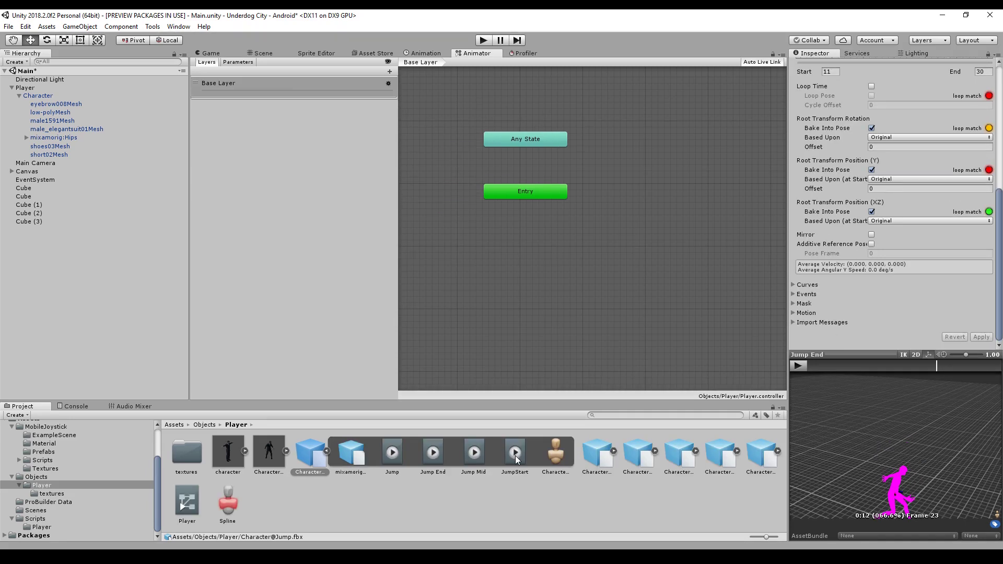
pyautogui.moveTo(515, 459); pyautogui.dragTo(642, 332)
# - Add Jump Mid and Jump End states and arrange them beside JumpStart
pyautogui.moveTo(474, 452); pyautogui.dragTo(547, 345)
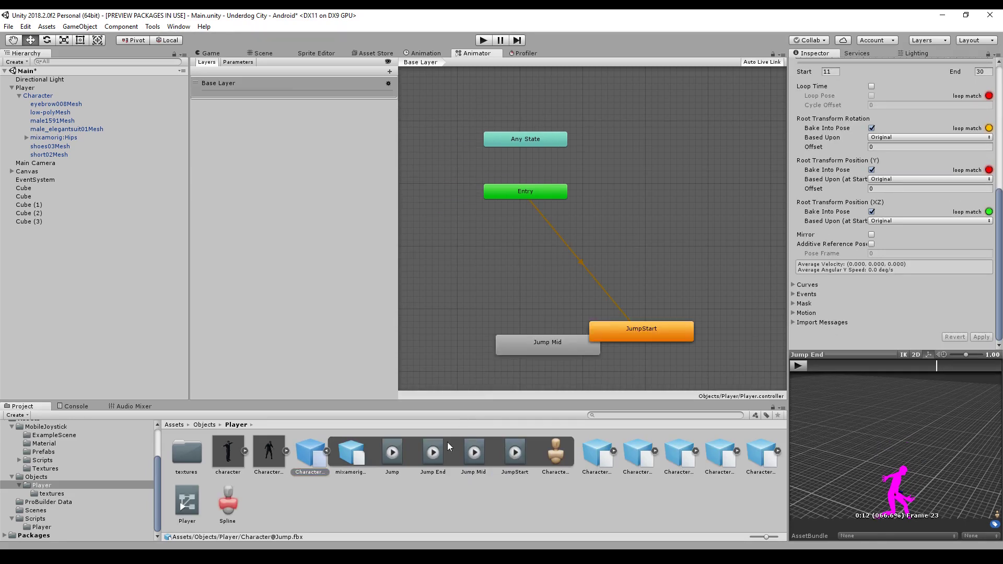
pyautogui.moveTo(434, 451); pyautogui.dragTo(431, 293)
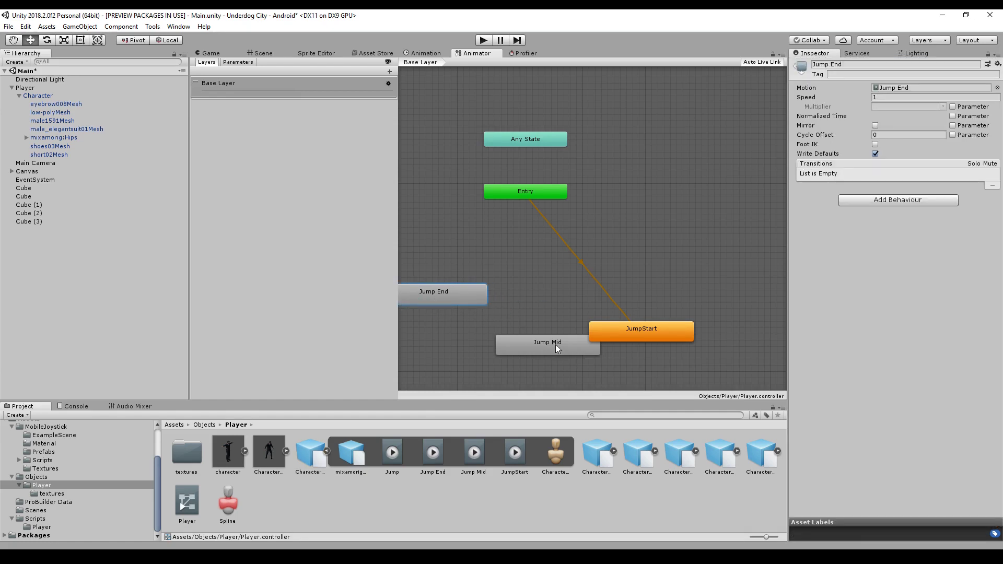
pyautogui.moveTo(556, 344); pyautogui.dragTo(530, 318)
pyautogui.moveTo(626, 328); pyautogui.dragTo(676, 290)
# - Chain transitions JumpStart → Jump Mid → Jump End
pyautogui.rightClick(676, 291)
pyautogui.click(697, 299)
pyautogui.rightClick(544, 320)
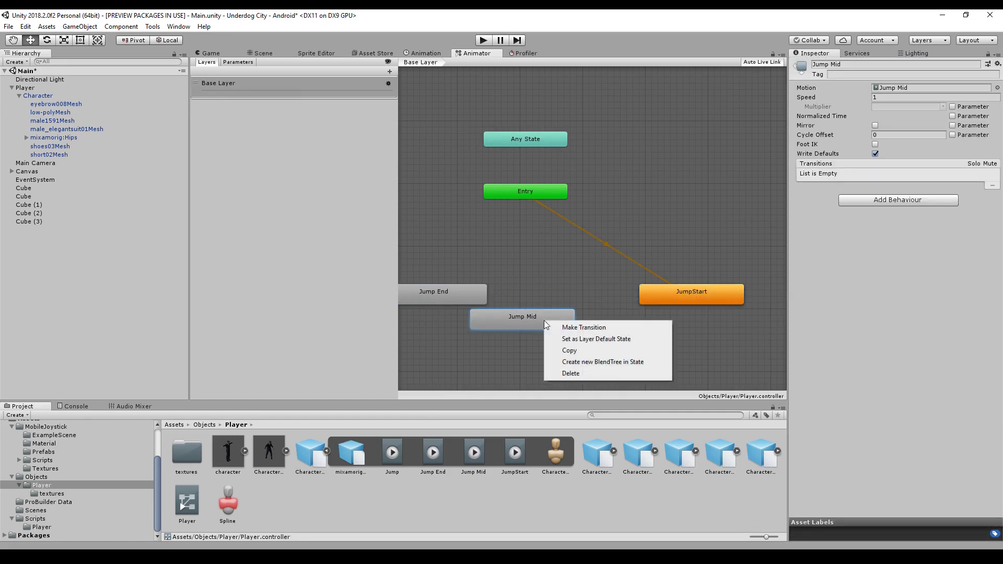
pyautogui.click(583, 327)
pyautogui.click(454, 295)
pyautogui.rightClick(691, 296)
pyautogui.click(726, 302)
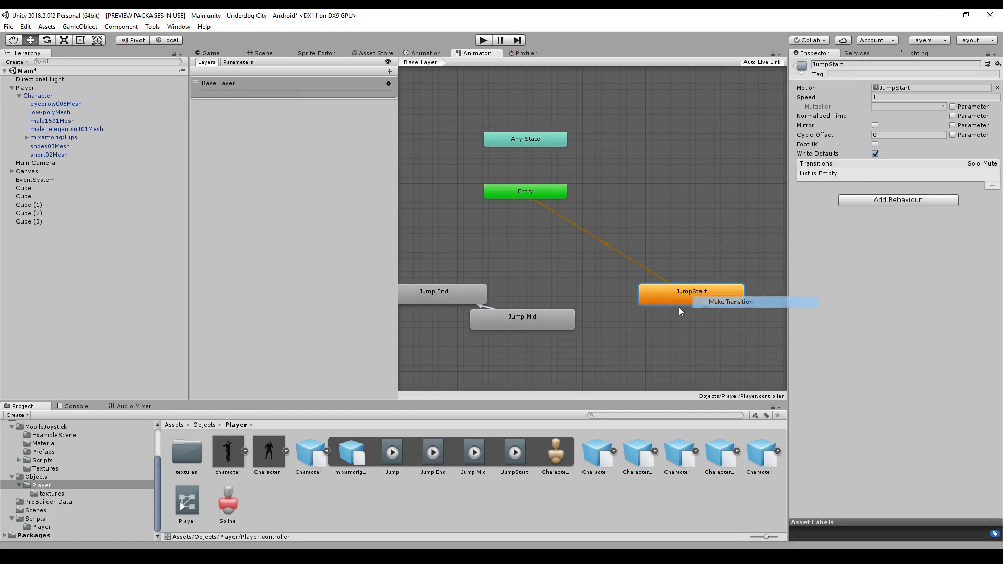
pyautogui.click(480, 313)
pyautogui.click(451, 294)
pyautogui.rightClick(450, 293)
pyautogui.click(467, 299)
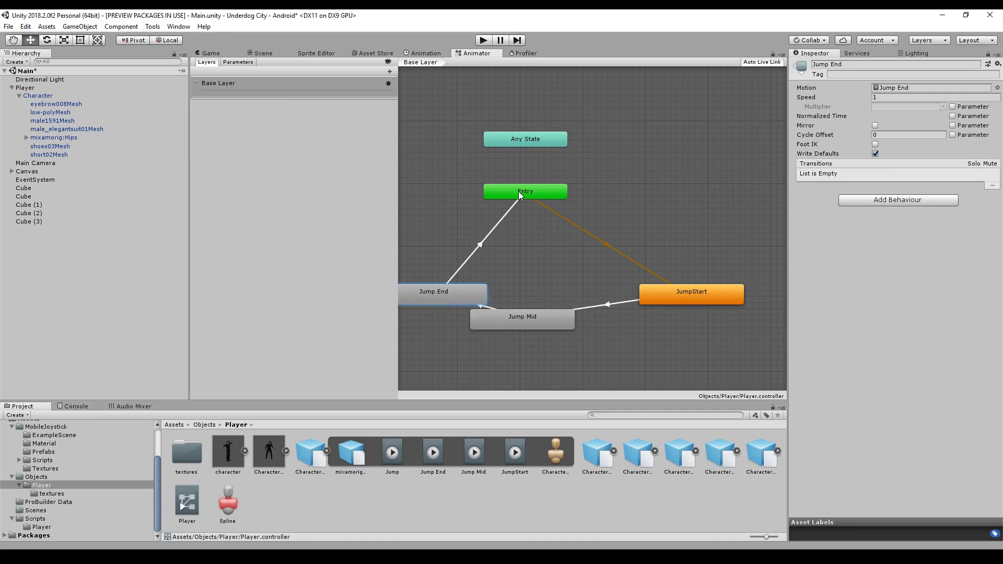
pyautogui.click(518, 193)
# - Tidy the jump states' layout and inspect the Entry → JumpStart transition
pyautogui.moveTo(539, 315); pyautogui.dragTo(578, 322)
pyautogui.moveTo(458, 302); pyautogui.dragTo(459, 337)
pyautogui.click(700, 293)
pyautogui.click(619, 250)
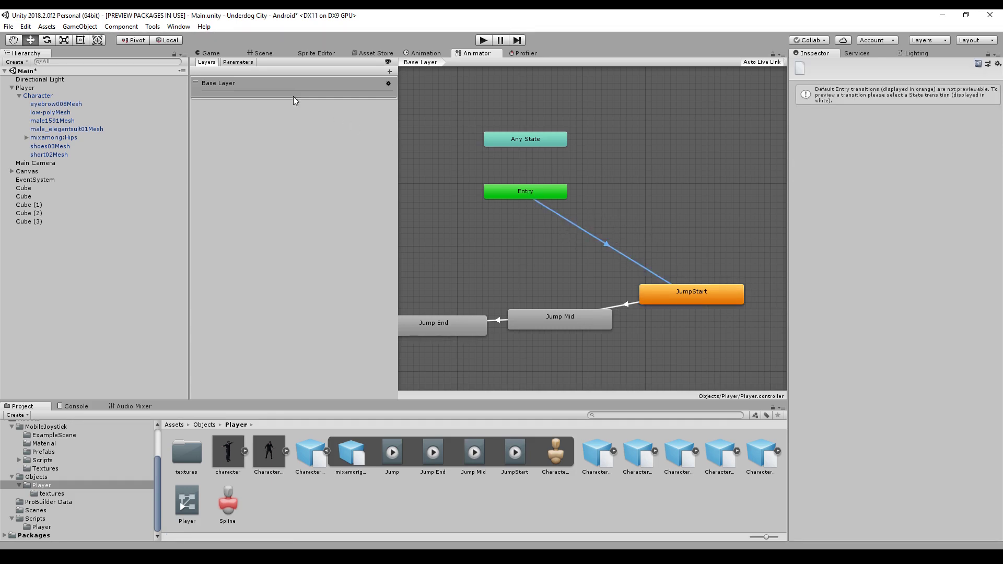
# - Add a Bool parameter named Grounded
pyautogui.click(240, 63)
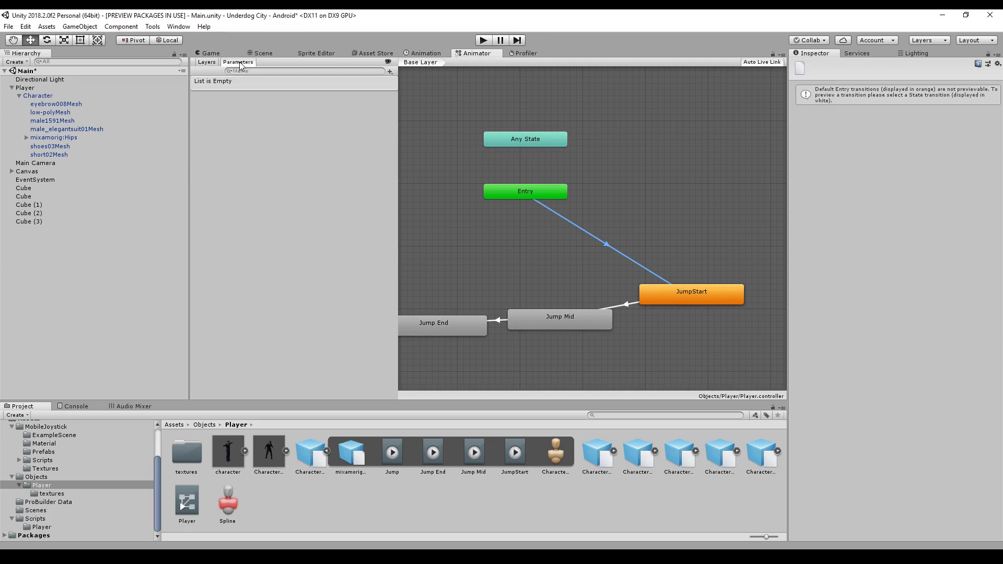
pyautogui.click(390, 71)
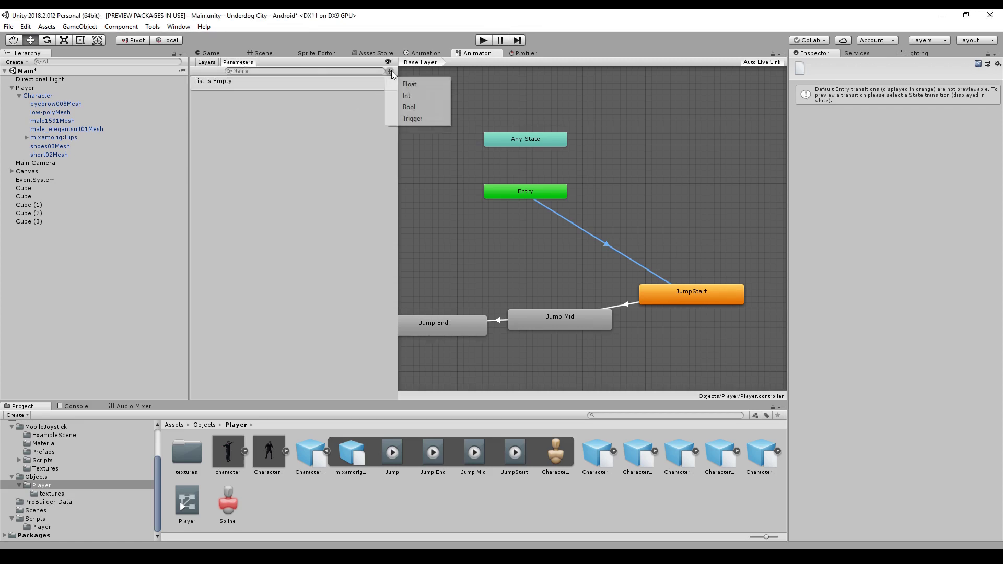
pyautogui.click(409, 107)
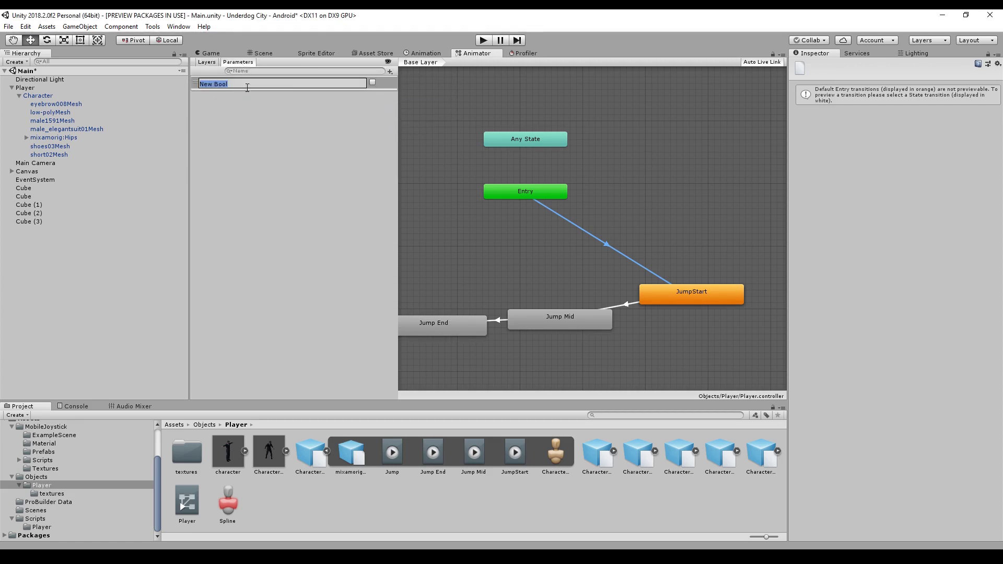
pyautogui.write('Grounded')
pyautogui.press('Return')
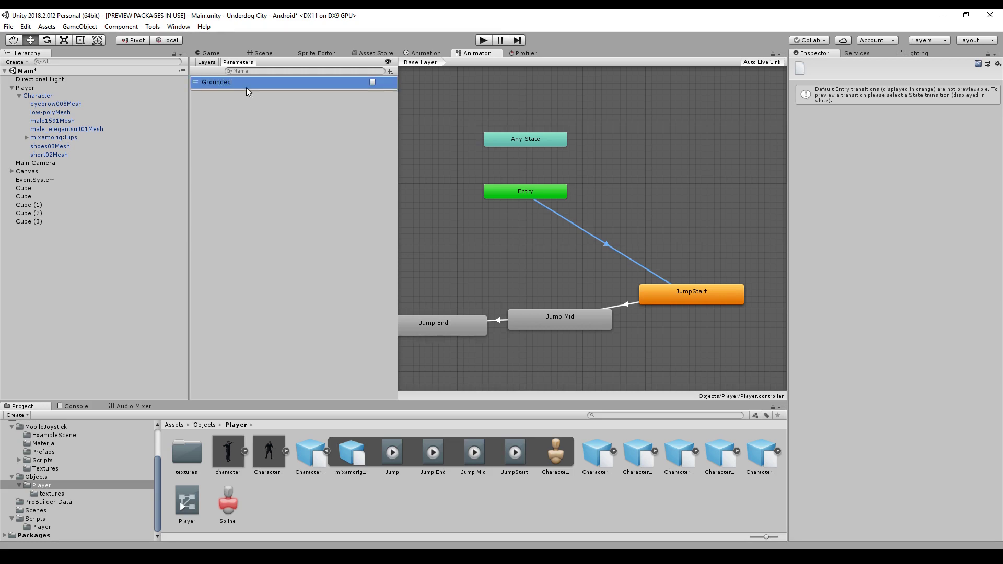
# - Move Jump End up and select the Entry → JumpStart transition
pyautogui.click(601, 243)
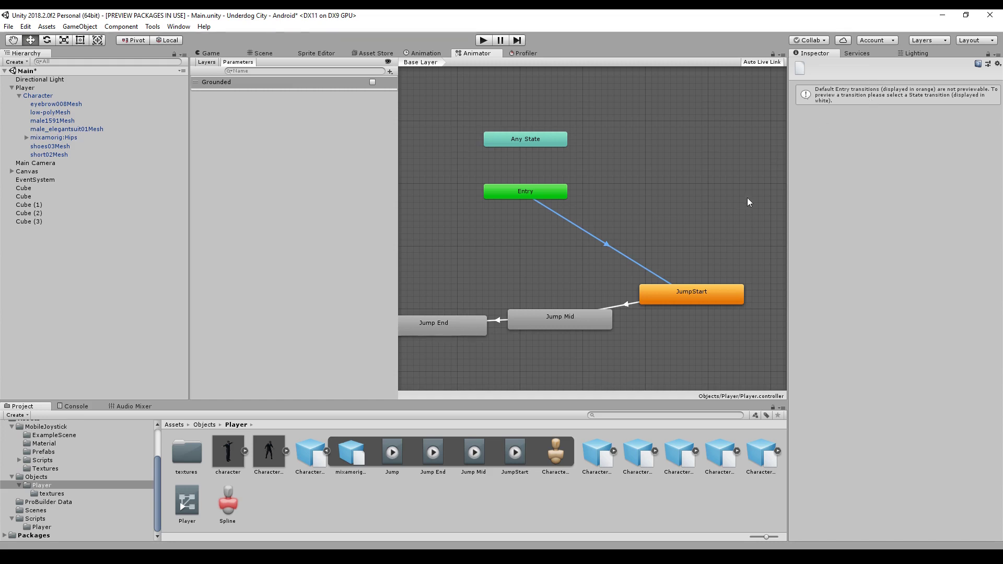
pyautogui.moveTo(459, 323); pyautogui.dragTo(459, 304)
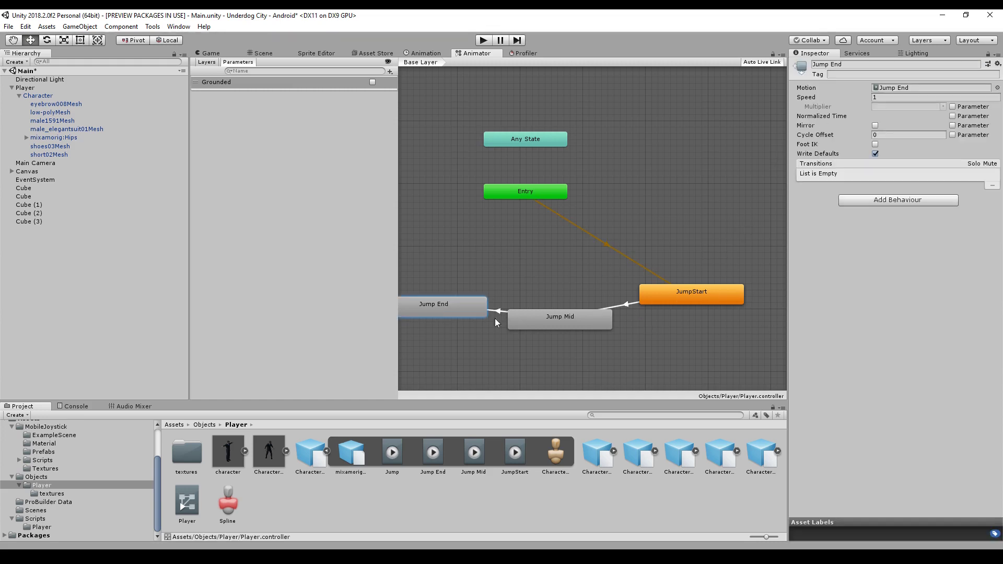
pyautogui.click(604, 246)
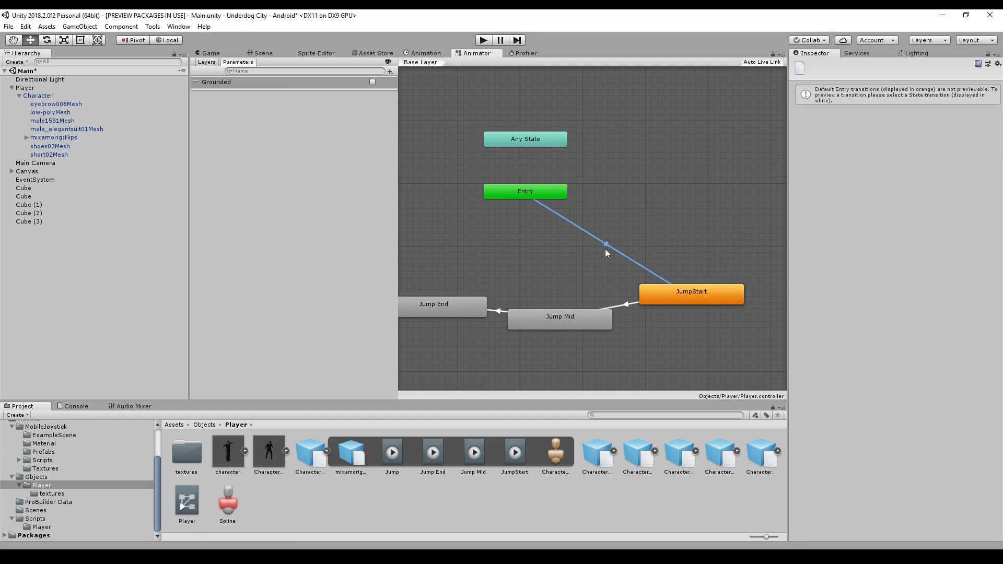
# - Create a blend-tree state named Grounded and make it the default state
pyautogui.rightClick(557, 192)
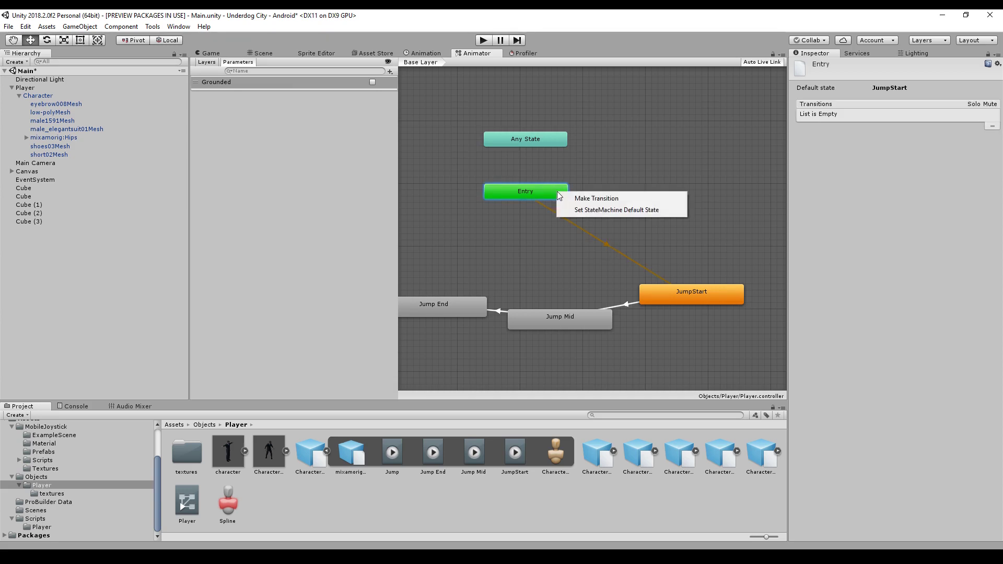
pyautogui.click(621, 172)
pyautogui.rightClick(621, 172)
pyautogui.moveTo(638, 176)
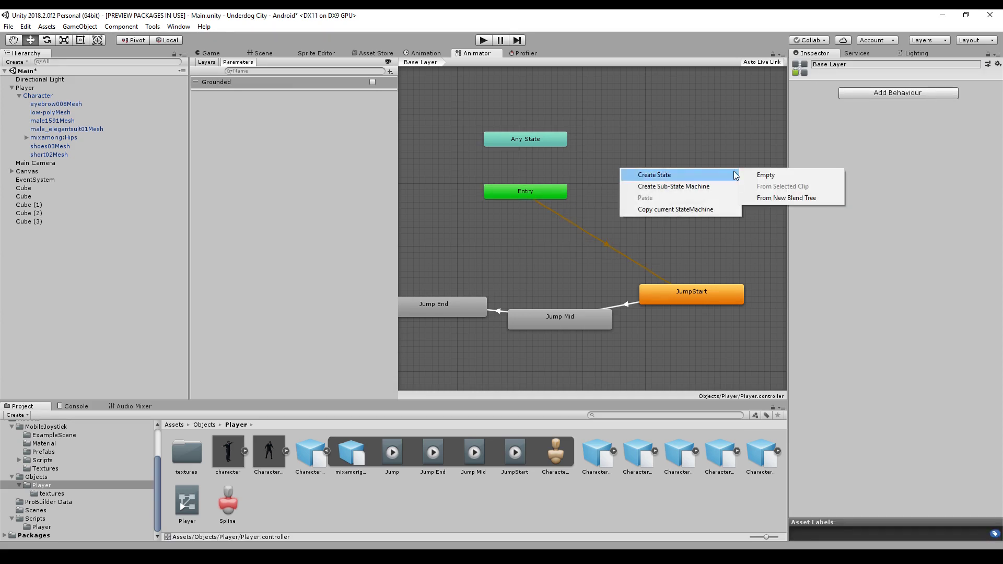
pyautogui.click(808, 198)
pyautogui.click(691, 186)
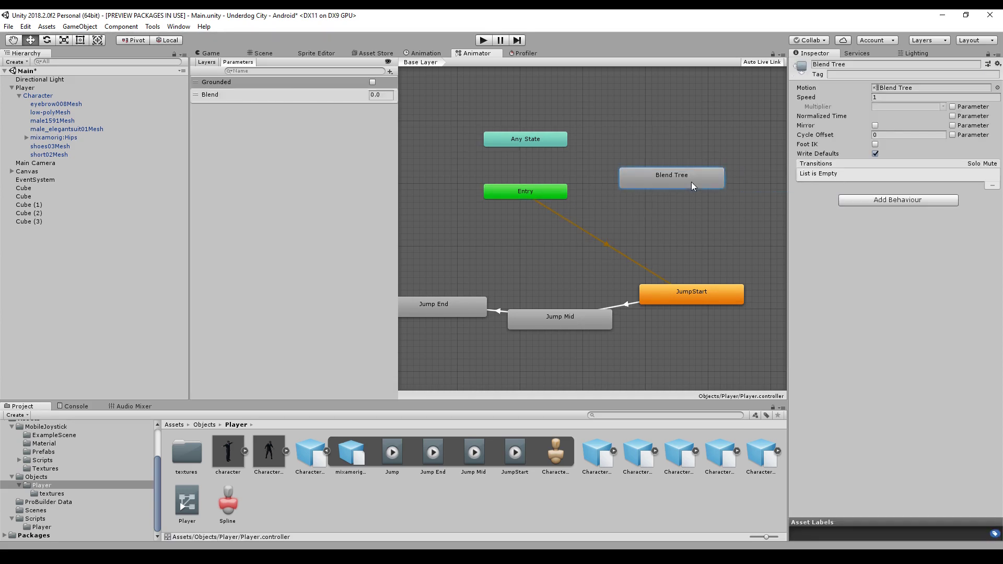
pyautogui.click(866, 64)
pyautogui.write('Grounded')
pyautogui.press('Return')
pyautogui.rightClick(550, 192)
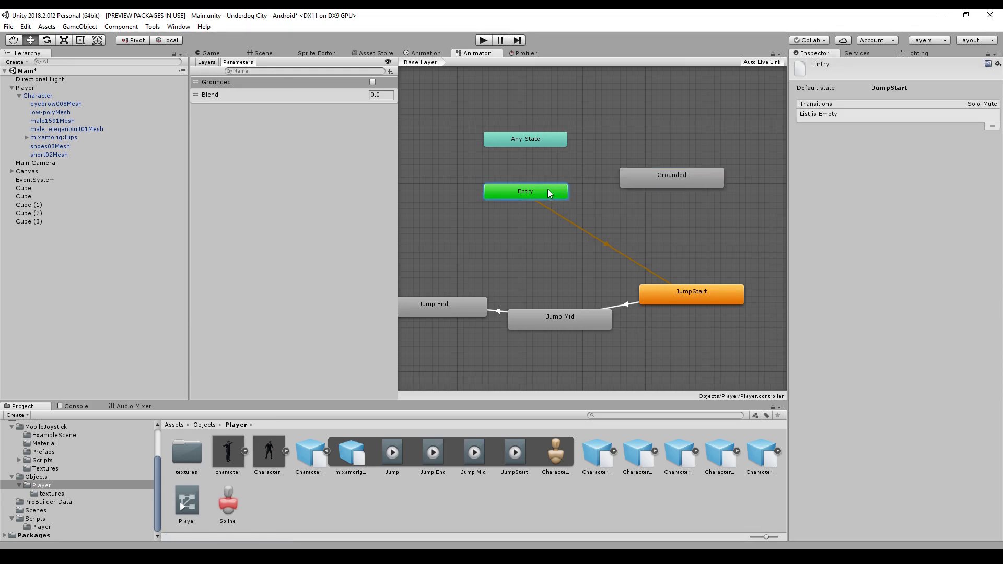
pyautogui.click(569, 211)
pyautogui.click(656, 180)
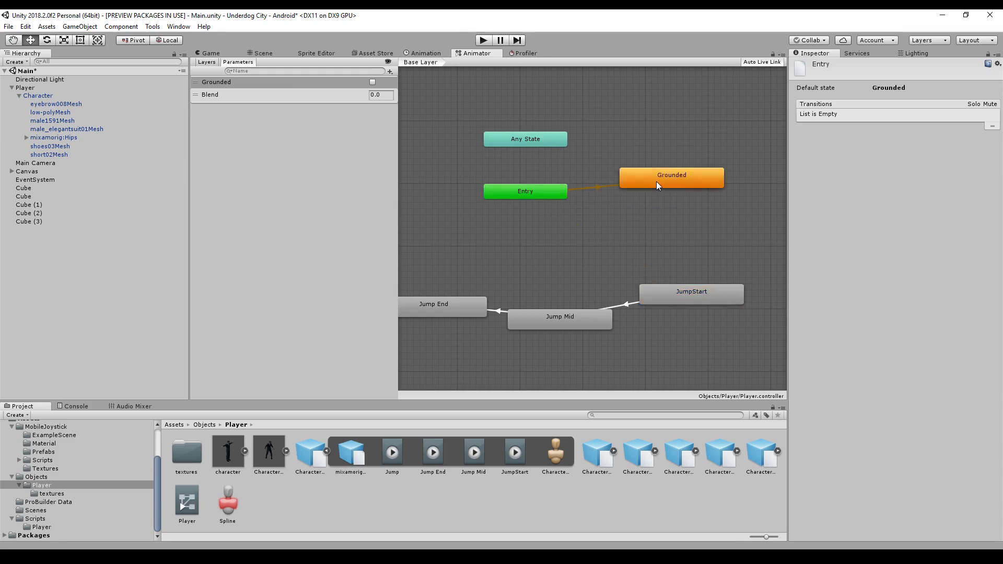
# - Add transitions Grounded → JumpStart and Jump End → Grounded
pyautogui.click(638, 182)
pyautogui.rightClick(638, 182)
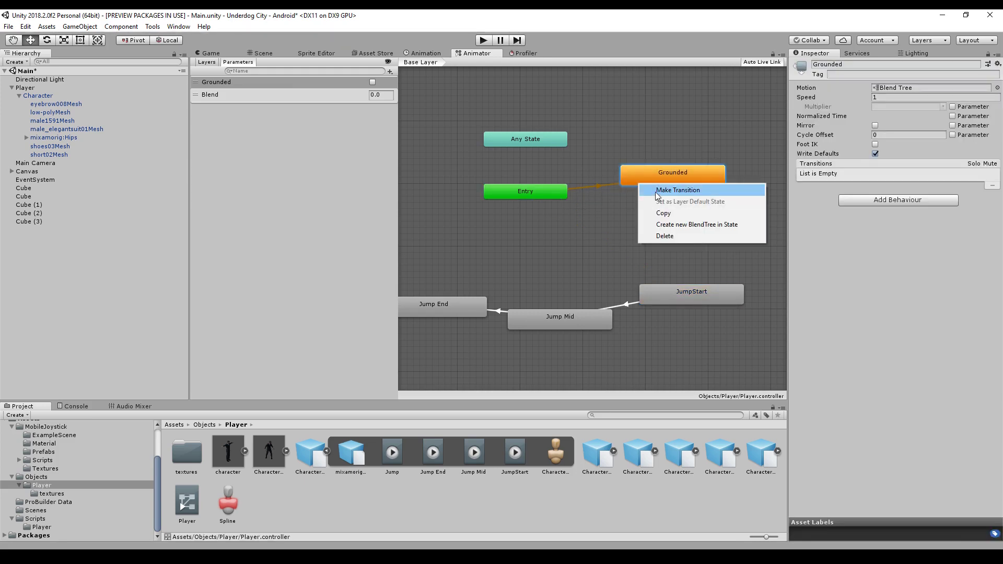
pyautogui.click(658, 189)
pyautogui.click(691, 293)
pyautogui.click(450, 305)
pyautogui.rightClick(450, 306)
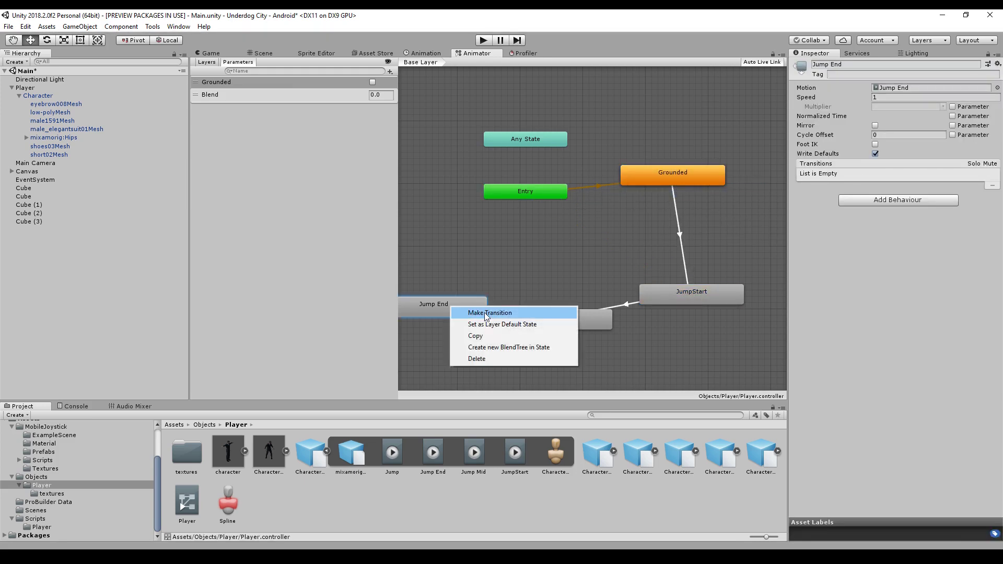
pyautogui.click(484, 312)
pyautogui.click(666, 174)
pyautogui.click(677, 206)
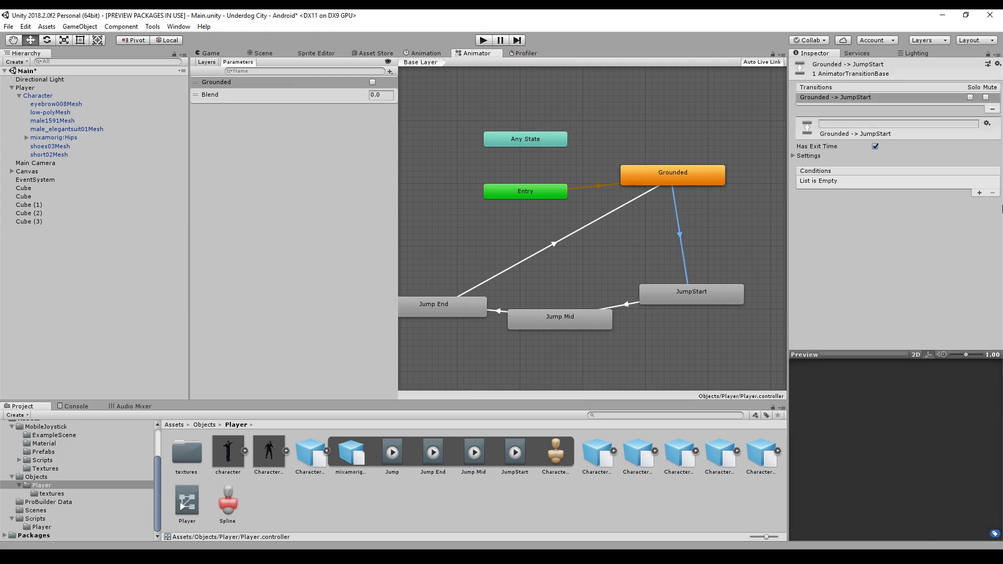
# - Give the Grounded→JumpStart transition a Grounded = false condition and turn off Has Exit Time
pyautogui.click(980, 191)
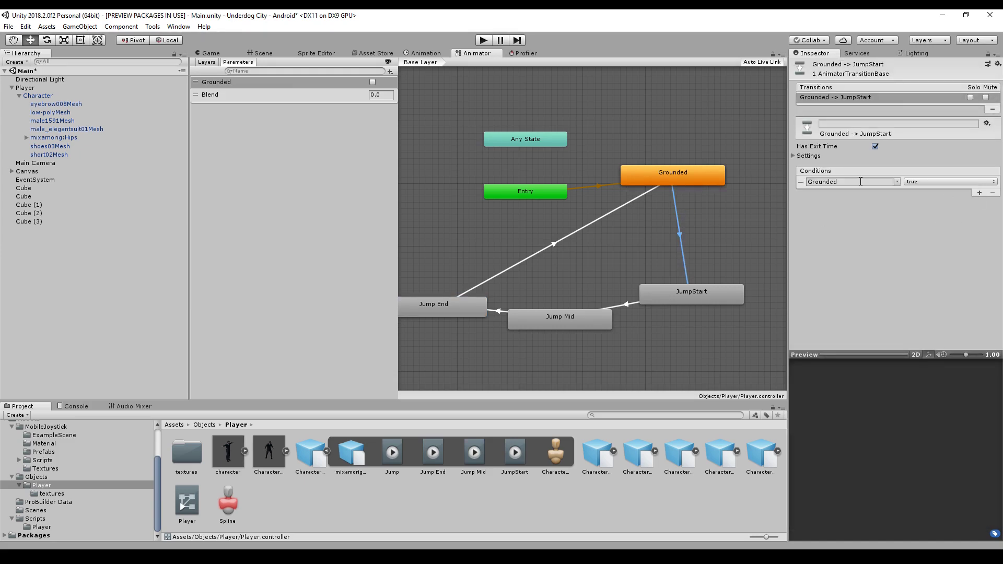
pyautogui.click(938, 180)
pyautogui.click(937, 204)
pyautogui.click(875, 147)
pyautogui.click(631, 302)
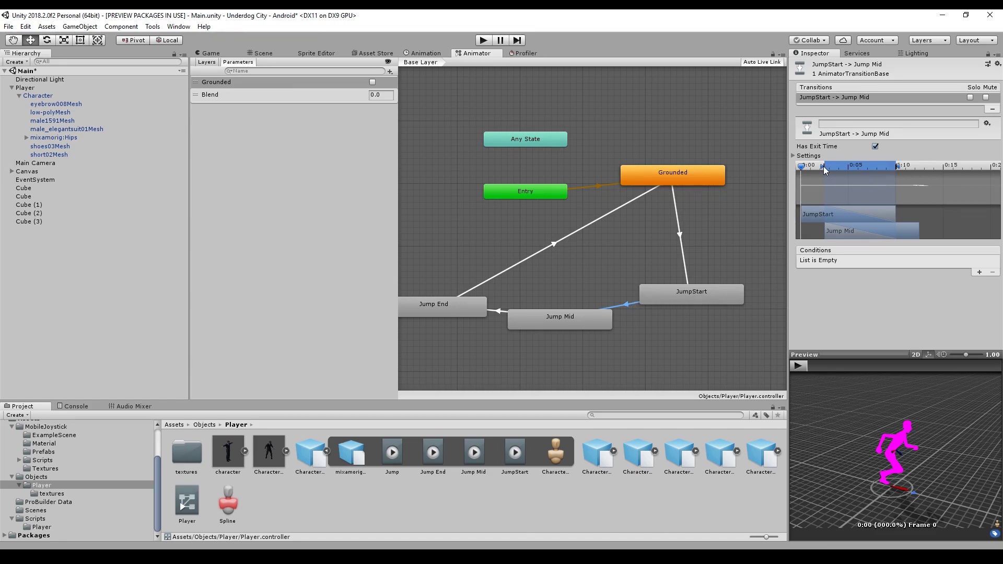
# - Drag the JumpStart→Jump Mid markers and Jump Mid clip later for a short, late blend, then check Settings
pyautogui.moveTo(823, 166); pyautogui.dragTo(881, 168)
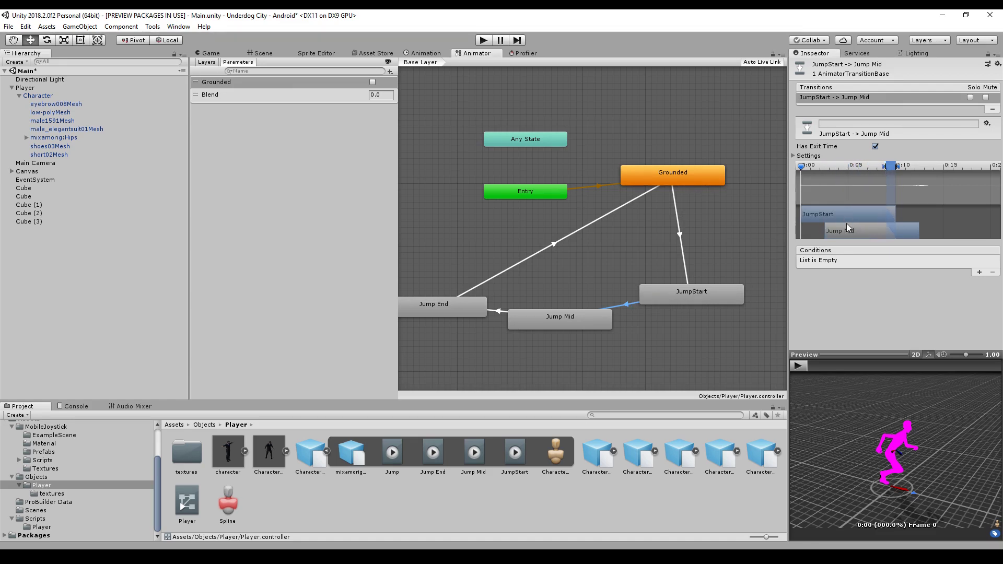
pyautogui.moveTo(847, 227); pyautogui.dragTo(911, 234)
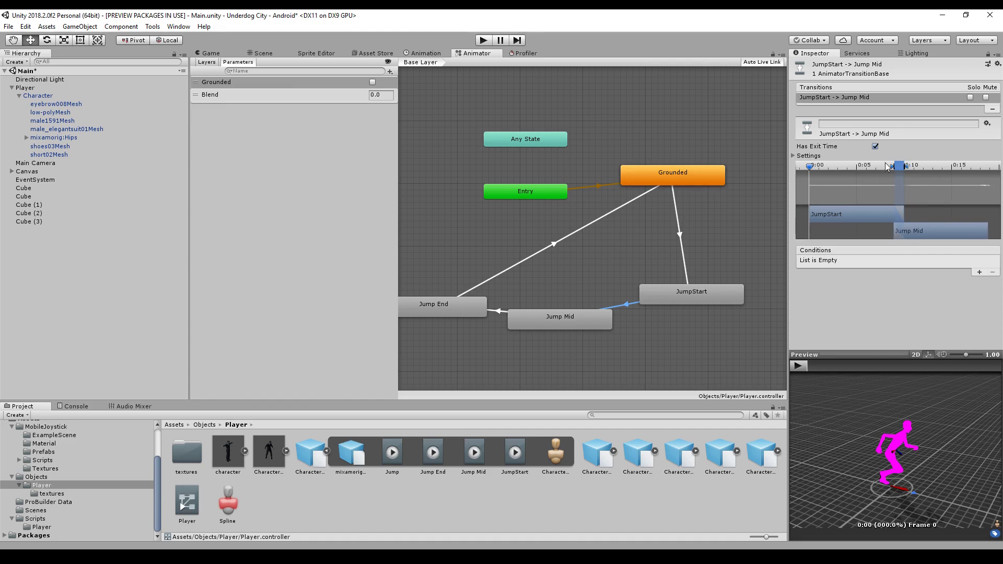
pyautogui.moveTo(816, 166); pyautogui.dragTo(849, 169)
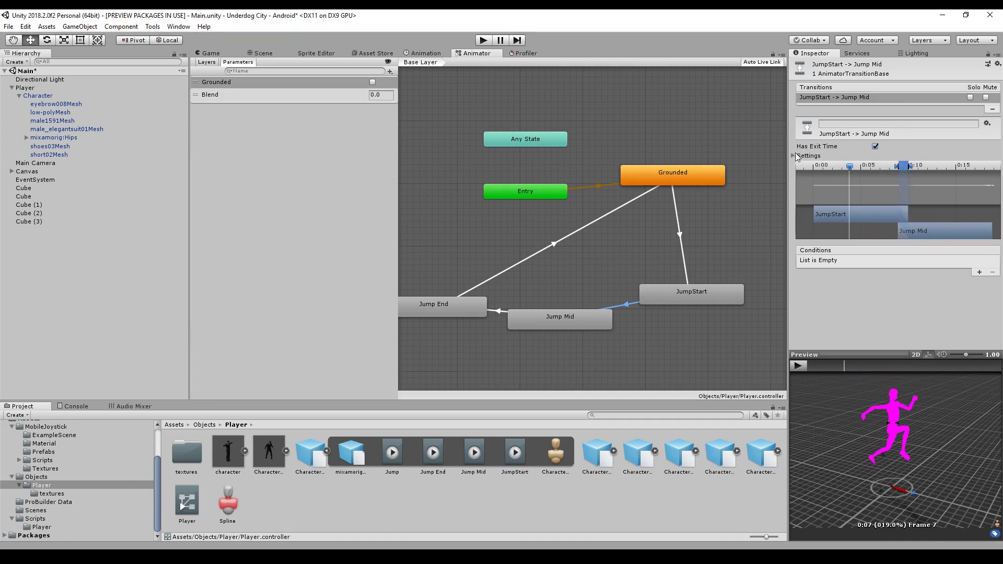
pyautogui.click(793, 156)
pyautogui.click(793, 156)
pyautogui.click(793, 156)
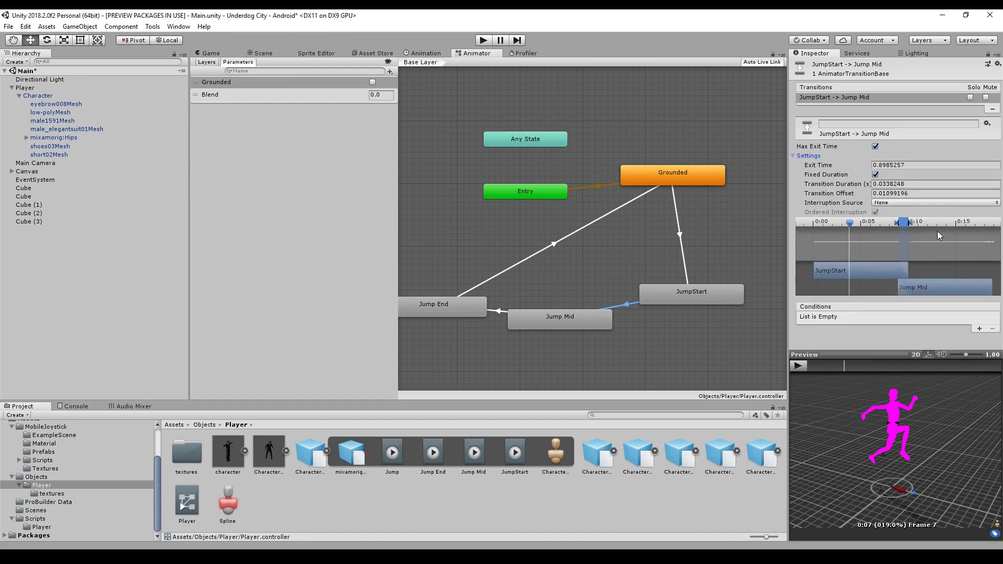
pyautogui.click(495, 312)
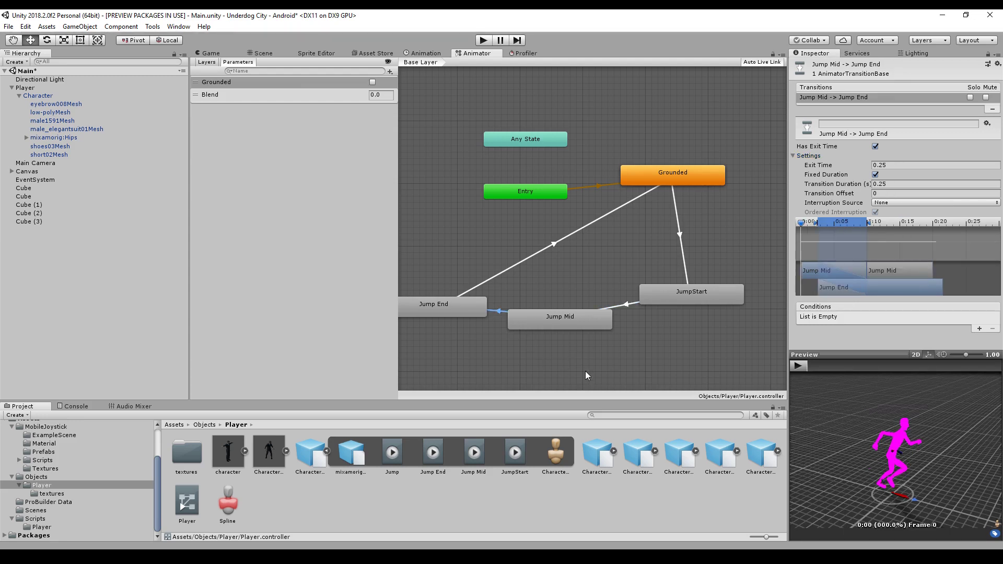
# - Add a Grounded = true condition to the Jump Mid→Jump End transition
pyautogui.click(979, 328)
pyautogui.click(906, 318)
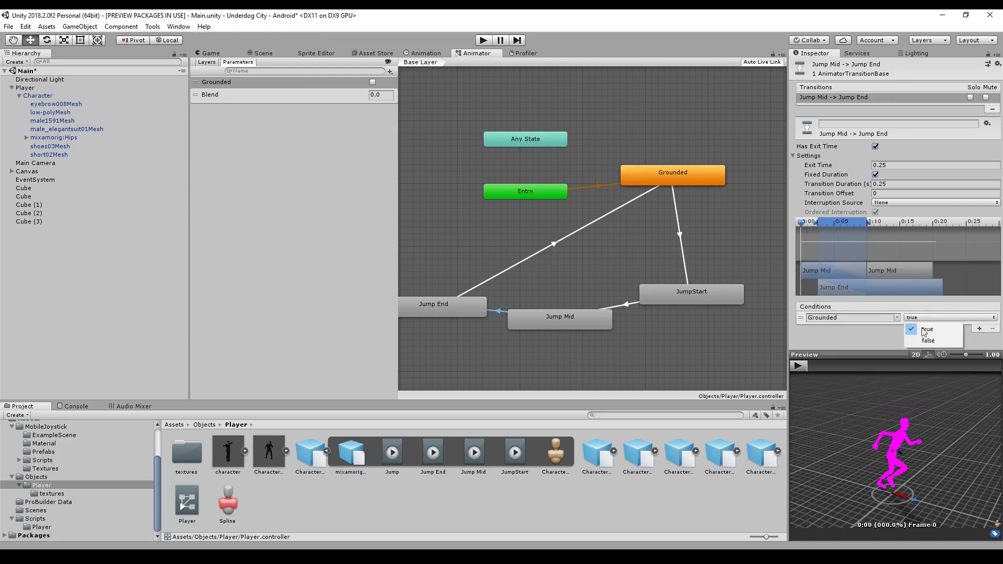
pyautogui.click(907, 319)
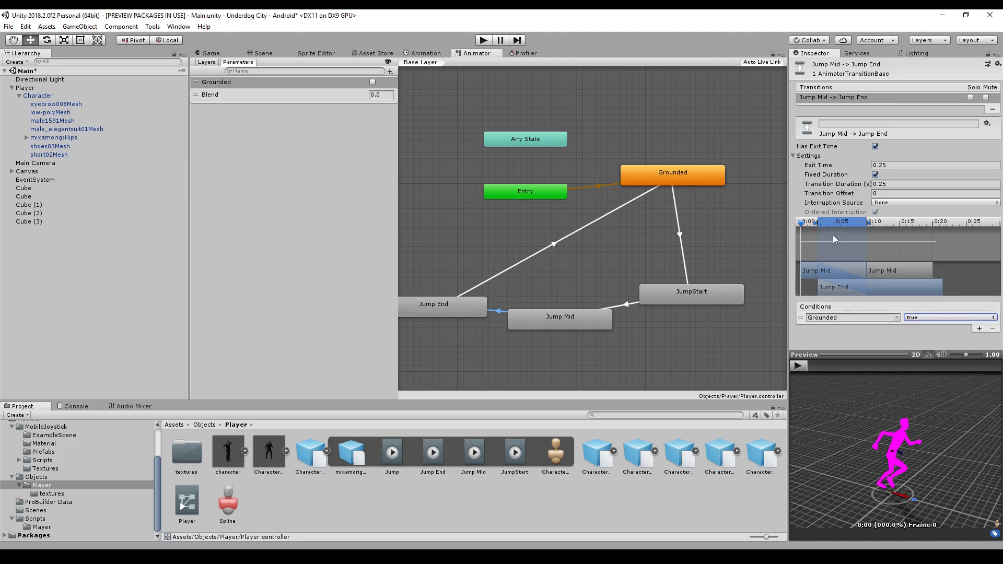
pyautogui.moveTo(816, 225)
pyautogui.mouseDown()
pyautogui.moveTo(842, 222)
pyautogui.moveTo(812, 224)
pyautogui.mouseUp()
# - Set Exit Time to 0 and Transition Duration to 0.1, then preview the shortened blend
pyautogui.click(890, 165)
pyautogui.write('0')
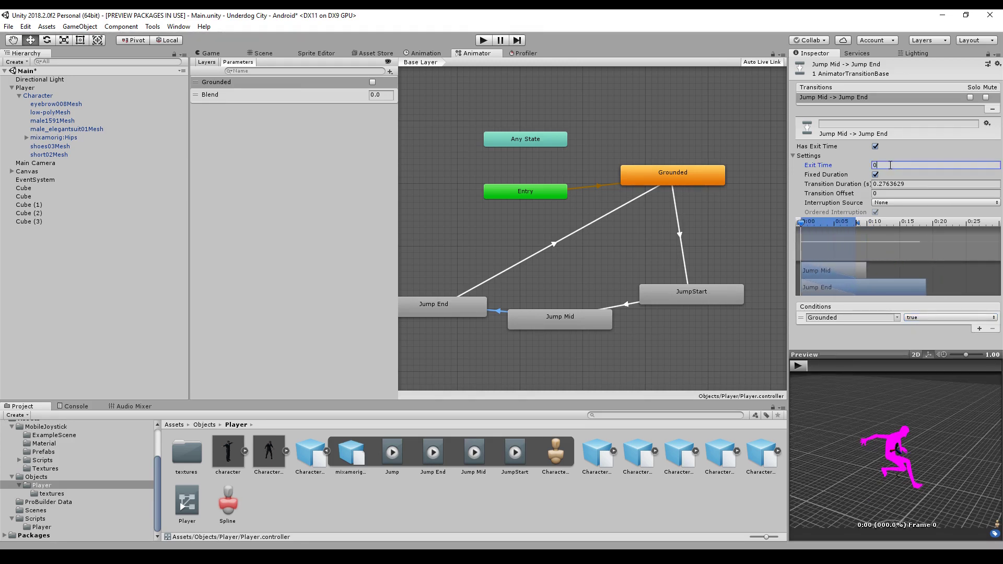
pyautogui.click(890, 184)
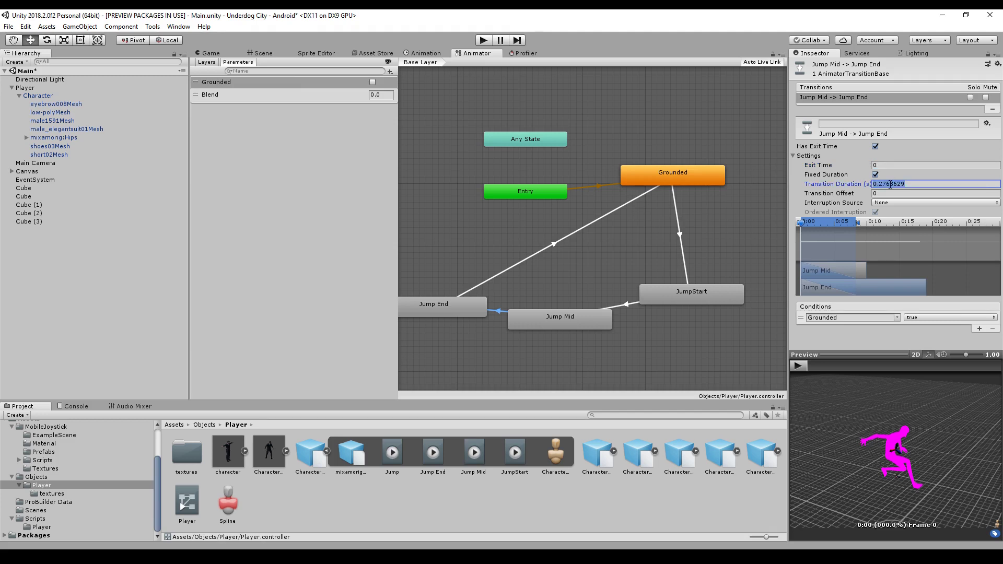
pyautogui.write('0.1')
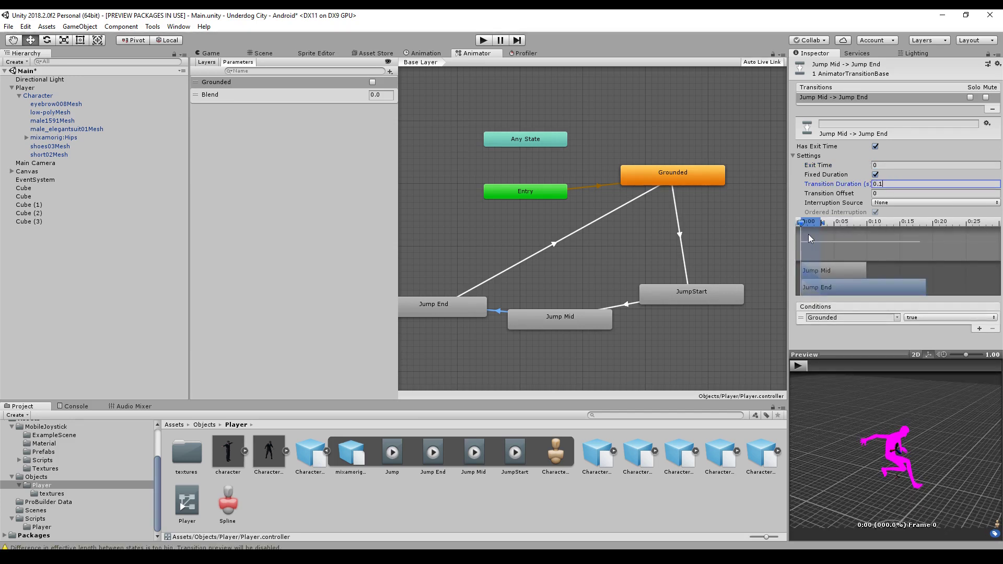
pyautogui.moveTo(811, 224); pyautogui.dragTo(860, 227)
# - Give the Jump End→Grounded transition a 0.1 transition duration and preview it
pyautogui.click(489, 283)
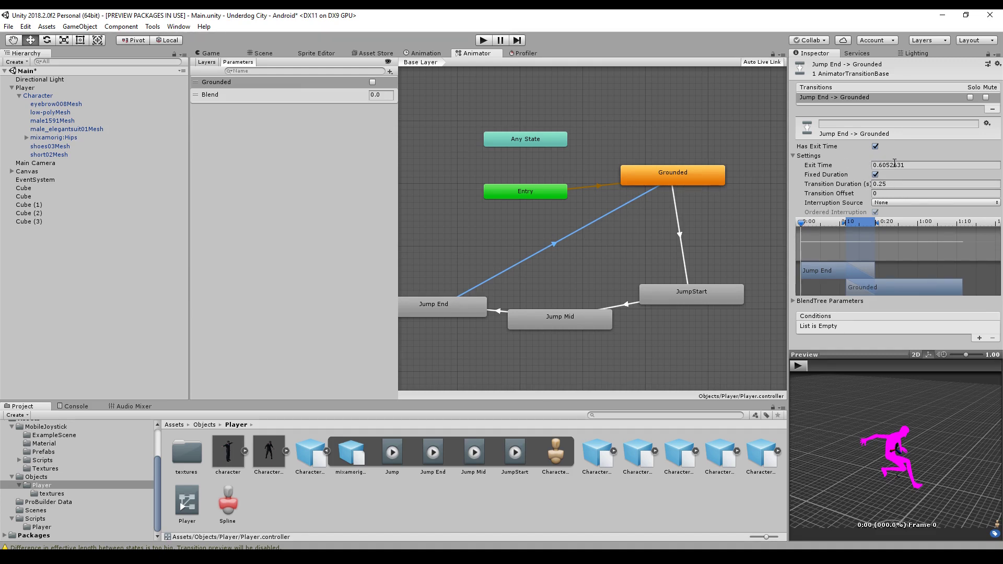
pyautogui.moveTo(850, 225); pyautogui.dragTo(865, 225)
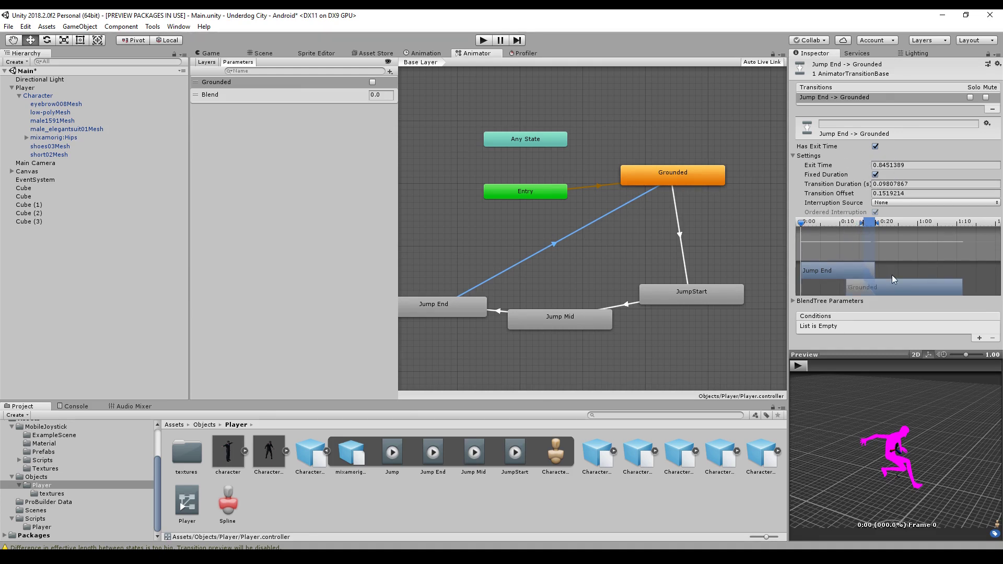
pyautogui.moveTo(905, 286)
pyautogui.mouseDown()
pyautogui.moveTo(924, 287)
pyautogui.moveTo(892, 192)
pyautogui.mouseUp()
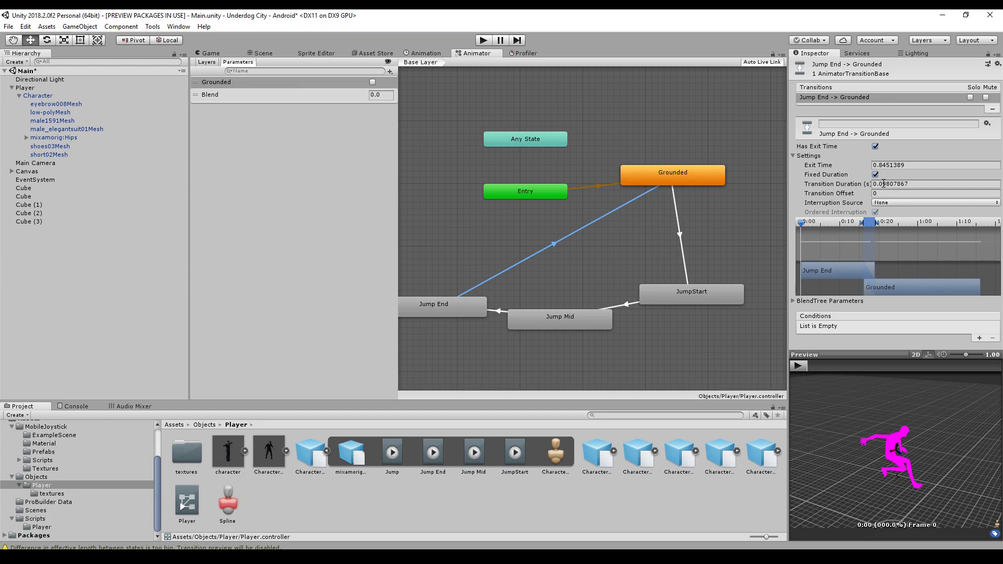
pyautogui.click(883, 183)
pyautogui.write('0.1')
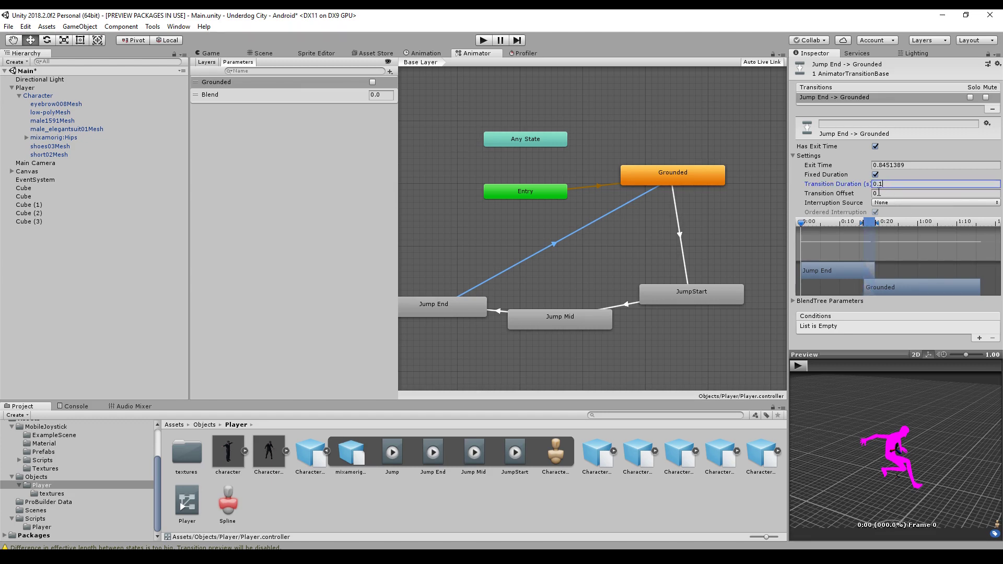
pyautogui.moveTo(802, 223); pyautogui.dragTo(893, 233)
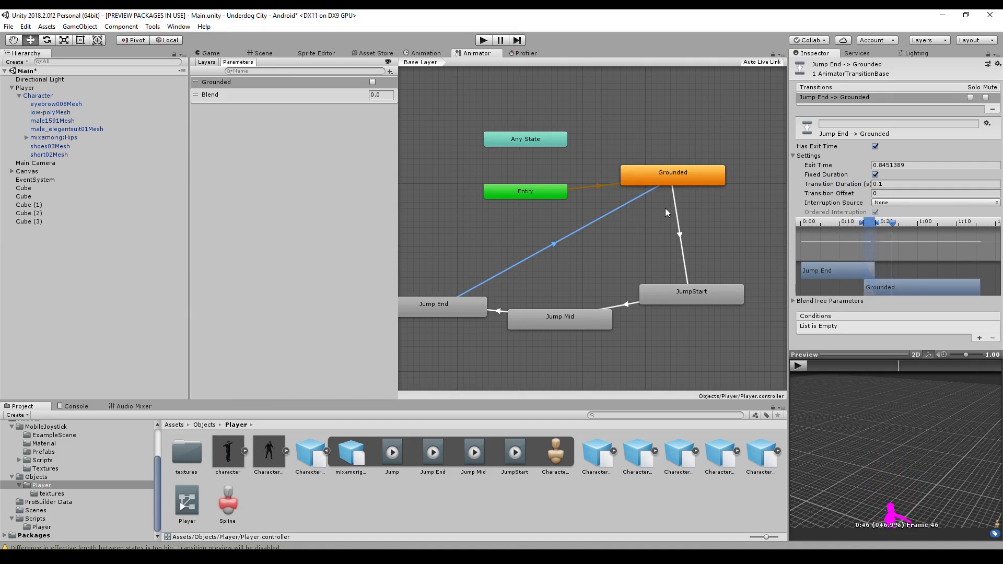
# - Move the Jump End, Jump Mid and JumpStart nodes into a neat loop around Grounded
pyautogui.moveTo(440, 299); pyautogui.dragTo(457, 259)
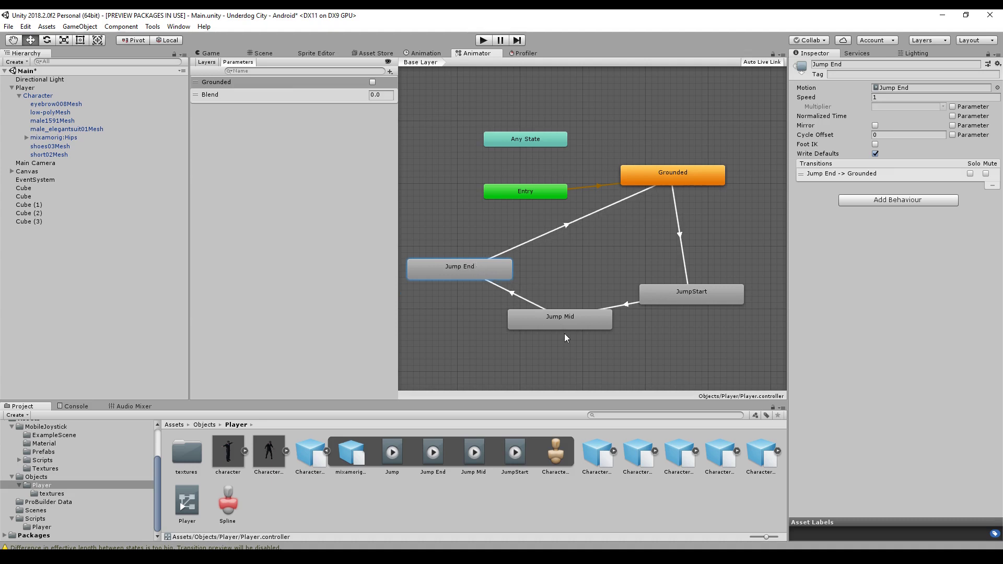
pyautogui.moveTo(562, 323); pyautogui.dragTo(587, 322)
pyautogui.click(690, 294)
pyautogui.moveTo(691, 293); pyautogui.dragTo(710, 281)
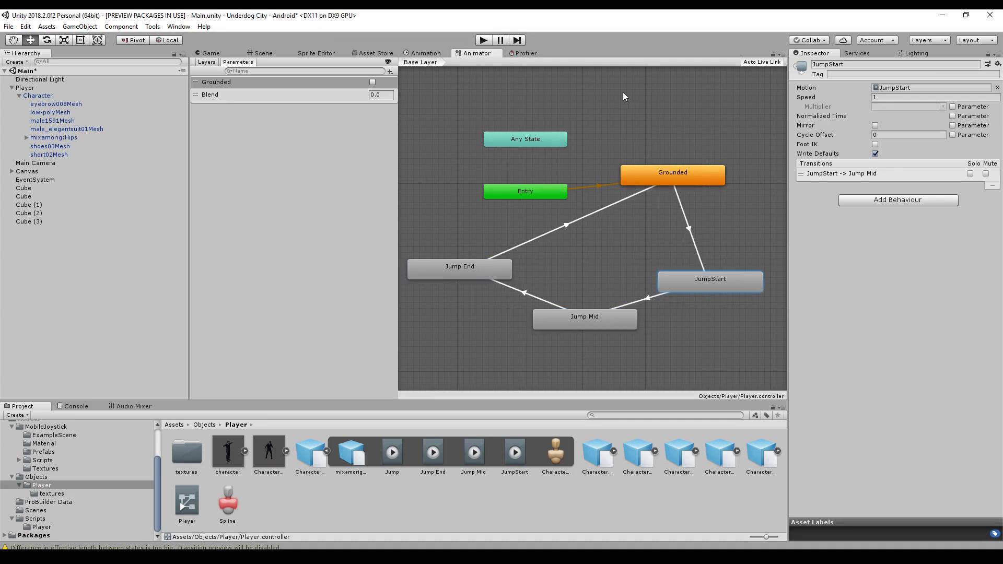
pyautogui.click(674, 173)
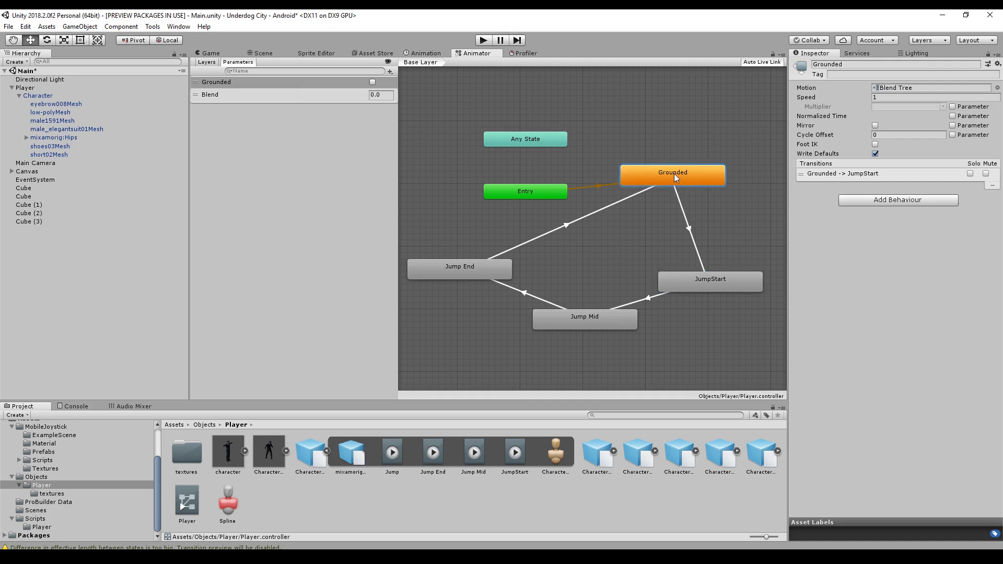
# - Open the Grounded state's blend tree
pyautogui.doubleClick(674, 173)
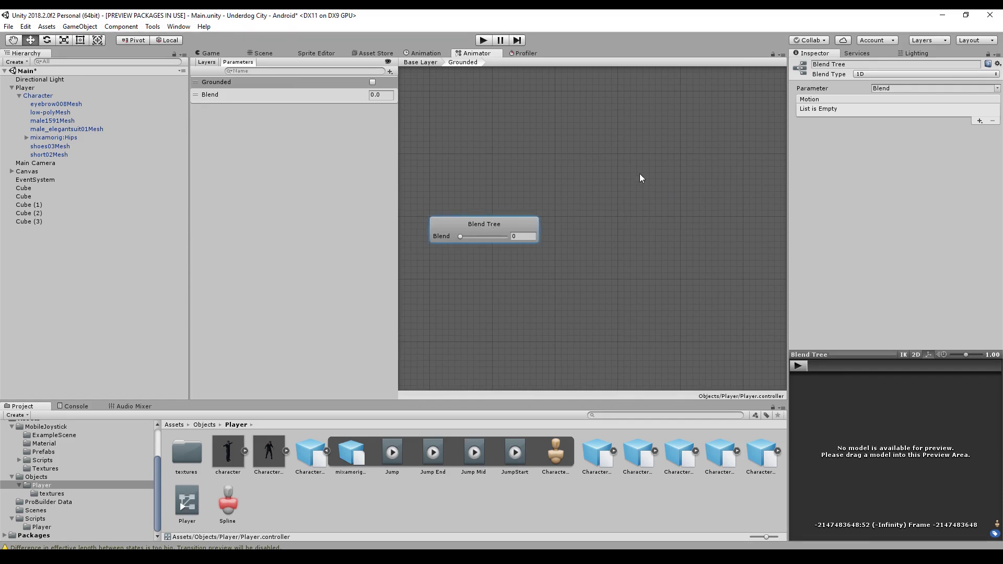
pyautogui.rightClick(473, 228)
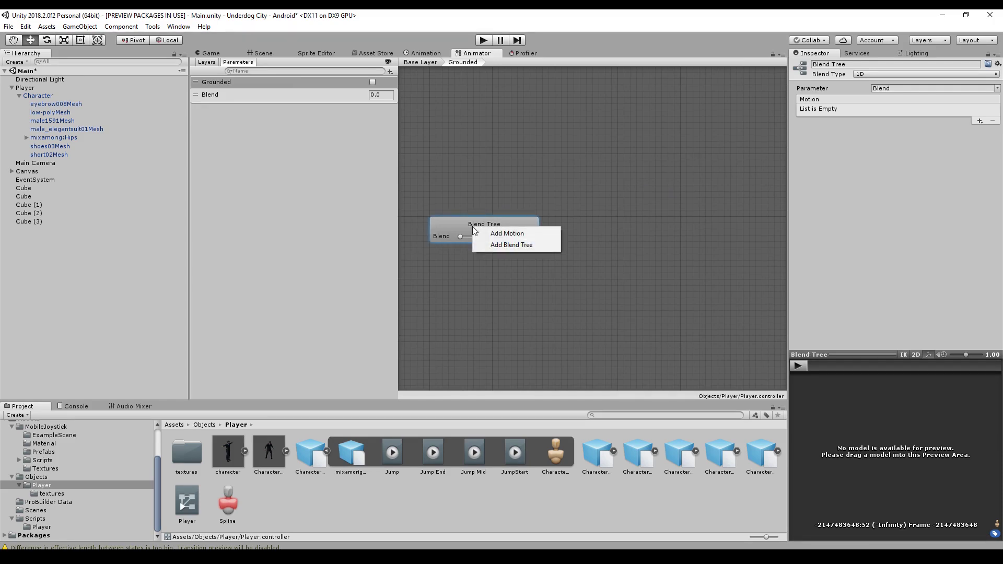
pyautogui.click(978, 123)
# - Add five motion fields, getting thresholds 0, 0.25, 0.5, 0.75 and 1
pyautogui.click(950, 131)
pyautogui.click(979, 144)
pyautogui.click(950, 131)
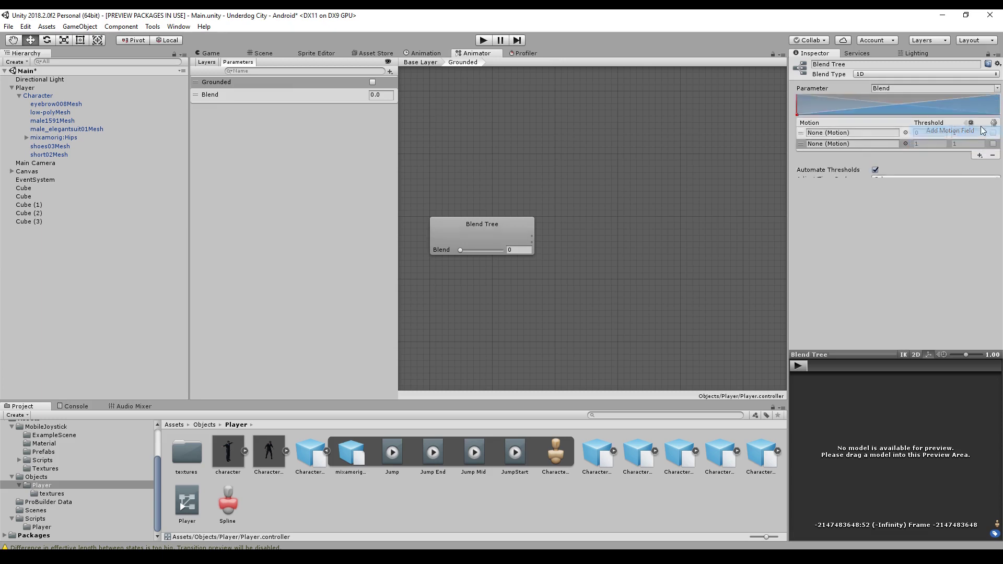
pyautogui.click(980, 166)
pyautogui.click(976, 174)
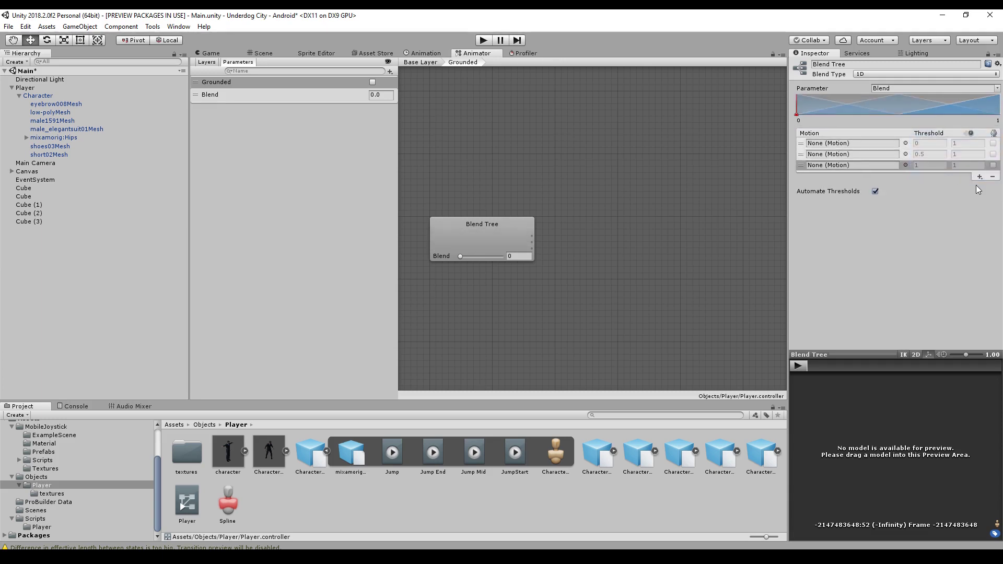
pyautogui.click(979, 177)
pyautogui.click(976, 185)
pyautogui.click(980, 187)
pyautogui.click(976, 196)
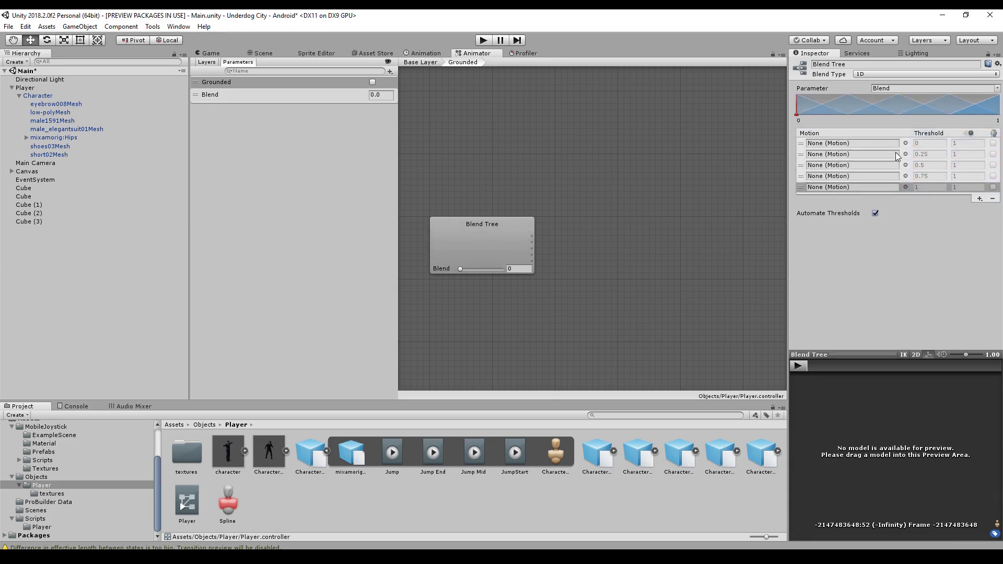
pyautogui.click(873, 74)
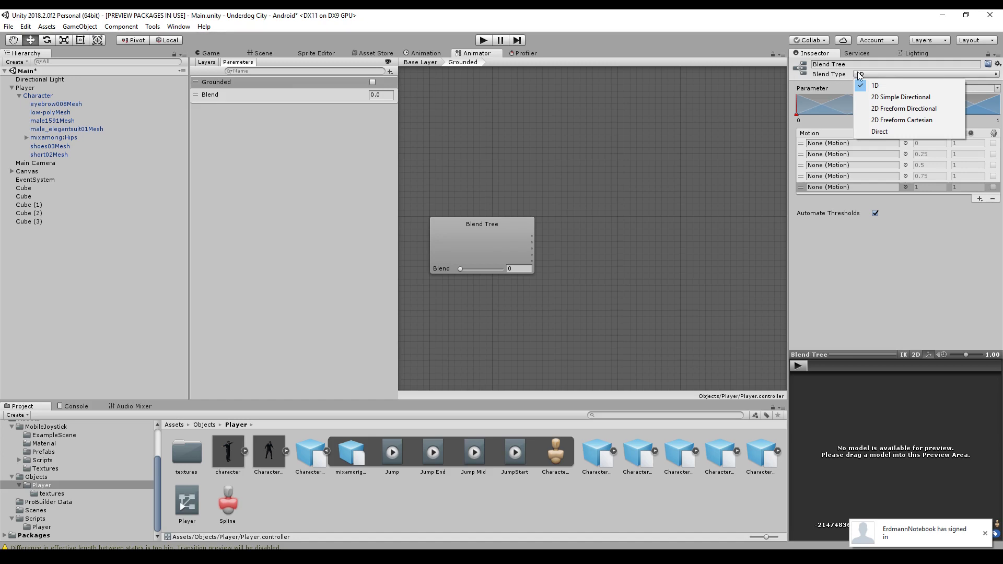
# - Set Blend Type to 2D Freeform Directional and rename the blend tree 'Grounded'
pyautogui.click(908, 109)
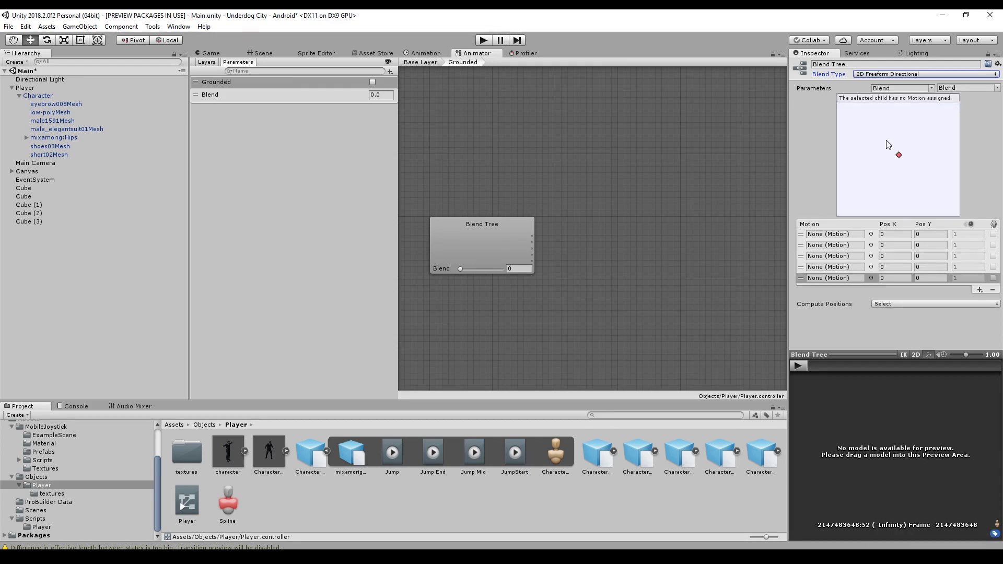
pyautogui.click(847, 65)
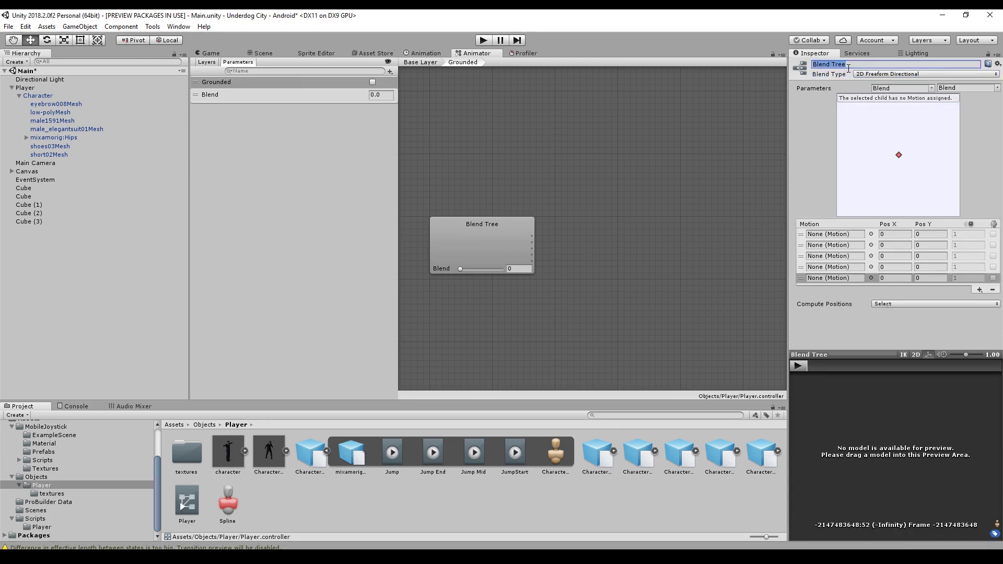
pyautogui.write('Grounded')
pyautogui.press('Return')
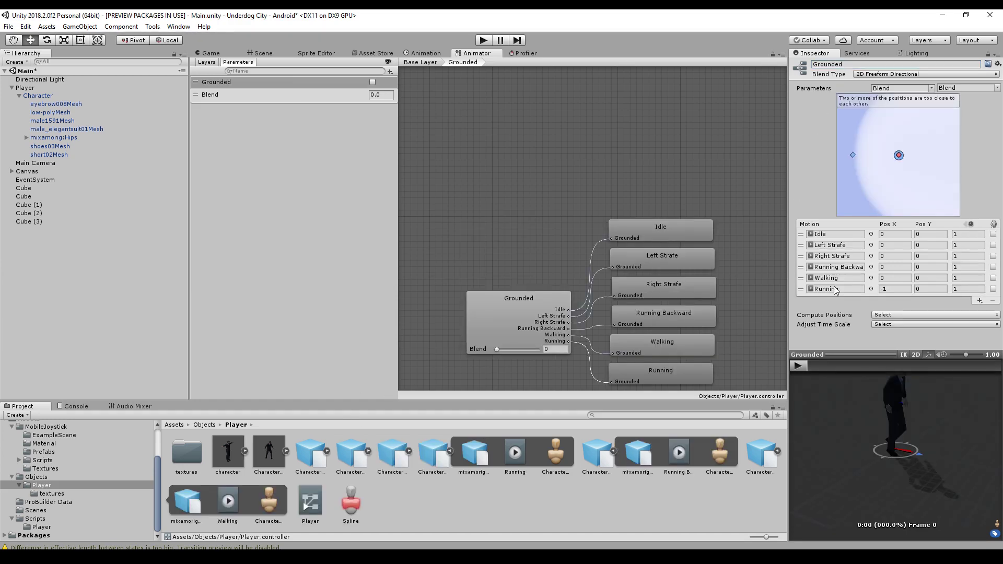
# - Add a float parameter named PosX and rename the Blend parameter to PosY
pyautogui.click(390, 72)
pyautogui.click(410, 84)
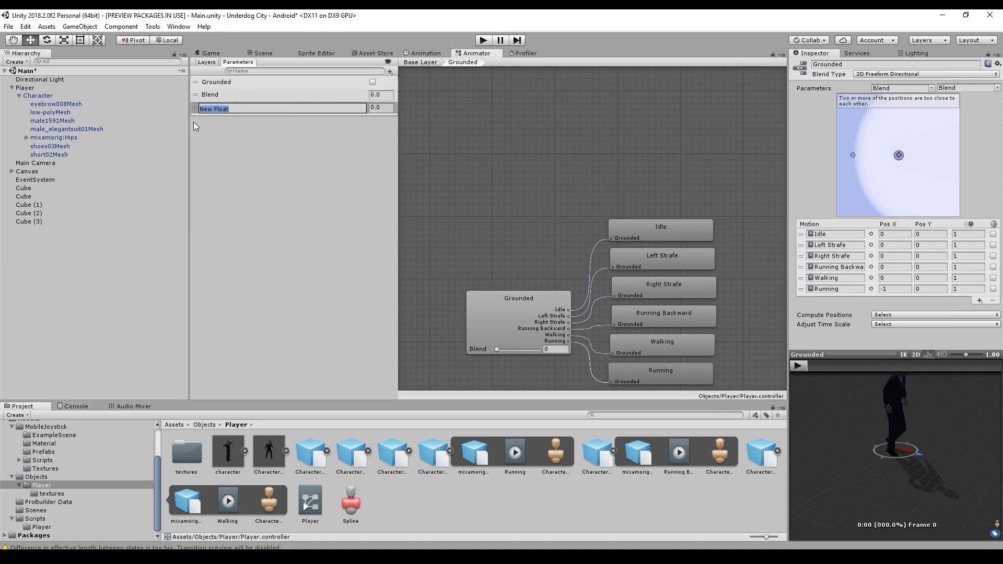
pyautogui.write('Pox')
pyautogui.press('Return')
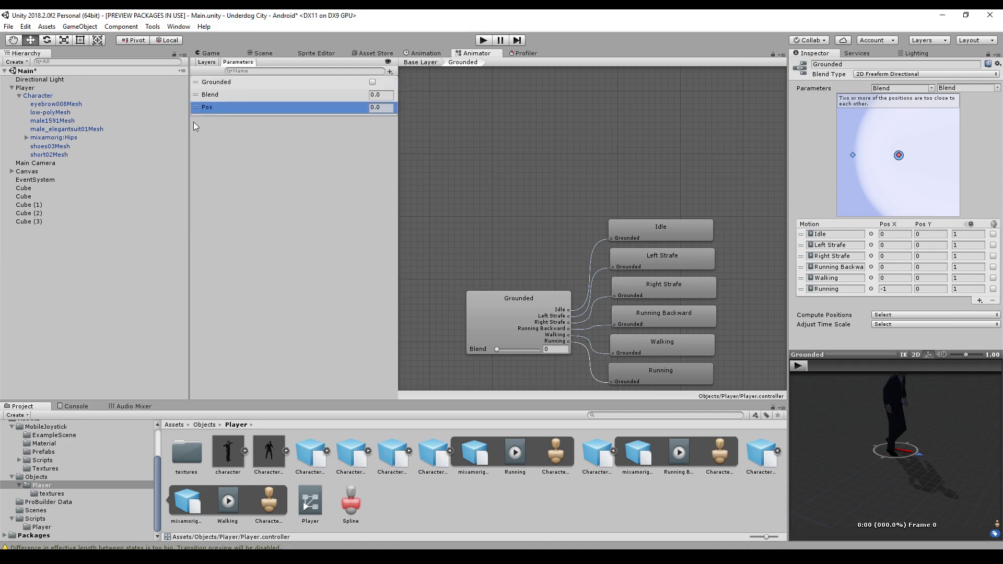
pyautogui.doubleClick(215, 95)
pyautogui.write('Po')
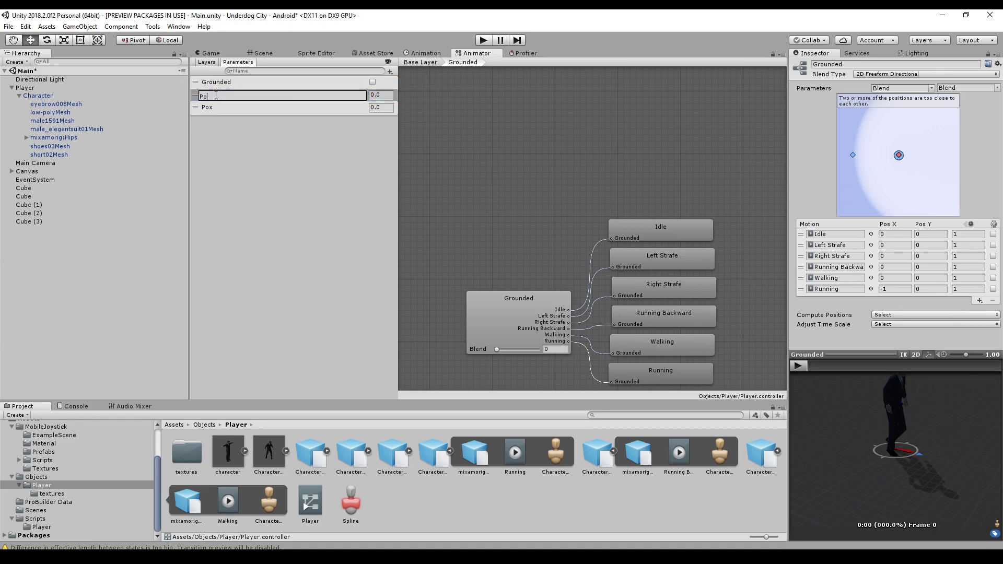
pyautogui.write('sY')
pyautogui.press('Return')
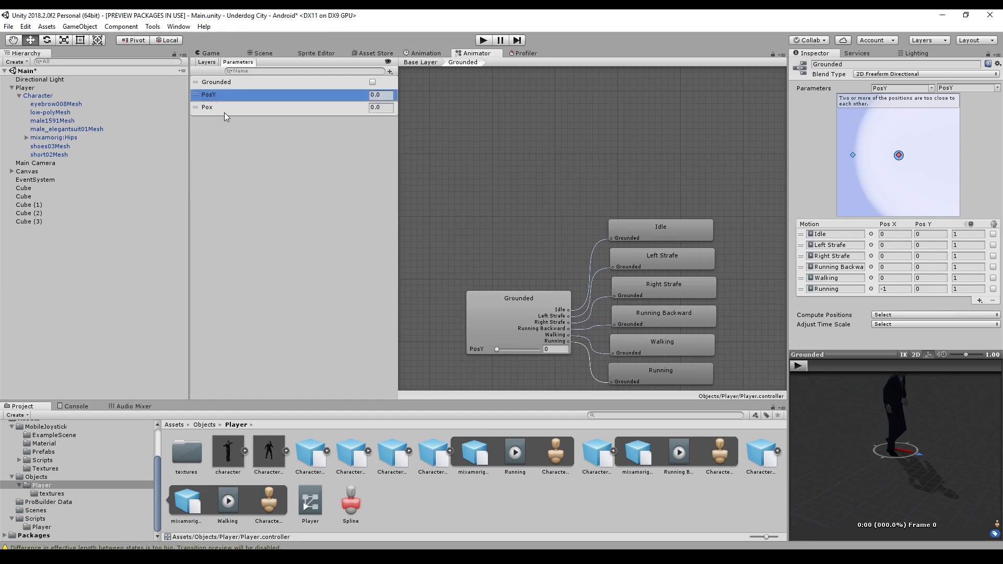
pyautogui.click(207, 111)
pyautogui.click(208, 110)
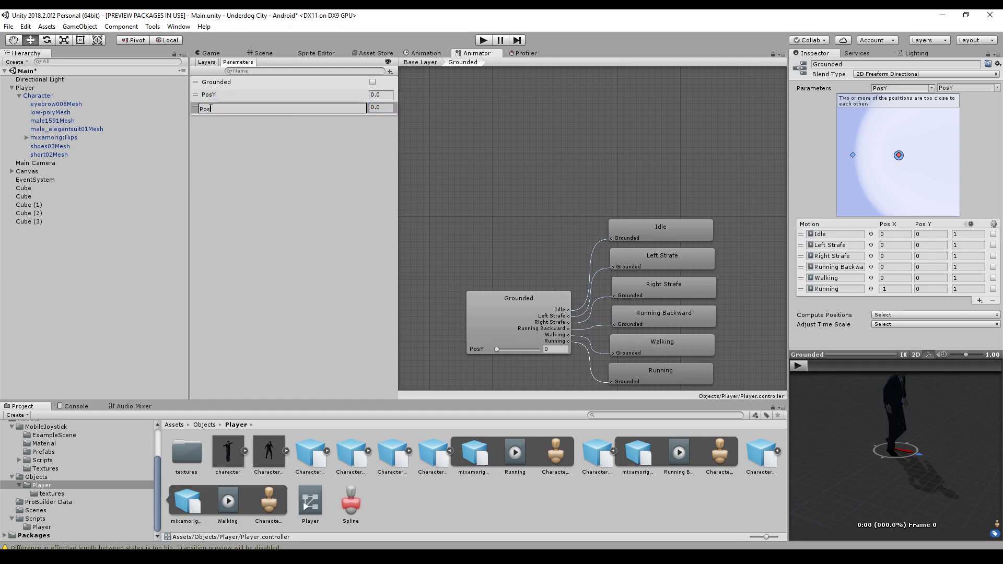
pyautogui.write('X')
pyautogui.press('Return')
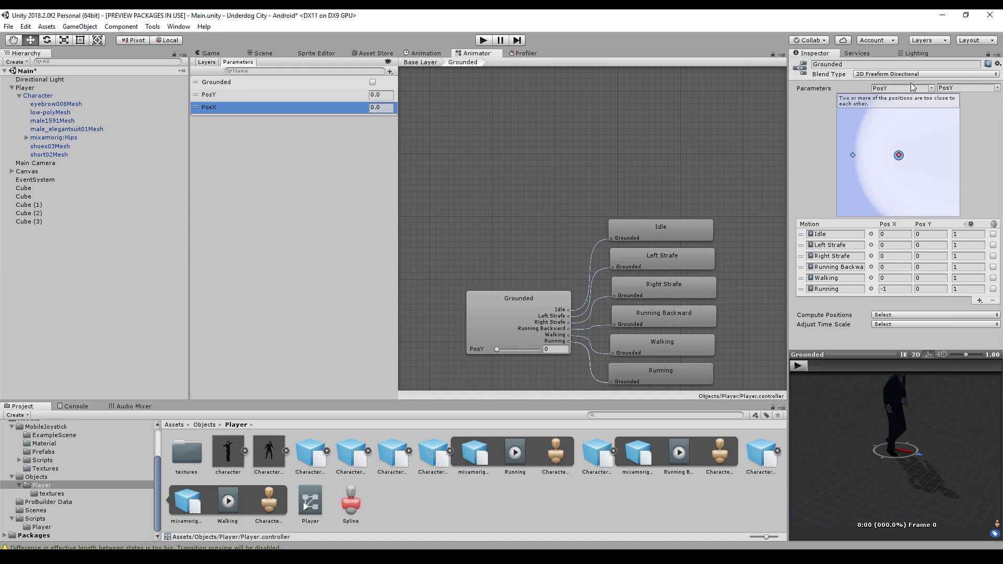
# - Set the blend tree's first axis parameter to PosX
pyautogui.click(930, 88)
pyautogui.click(949, 111)
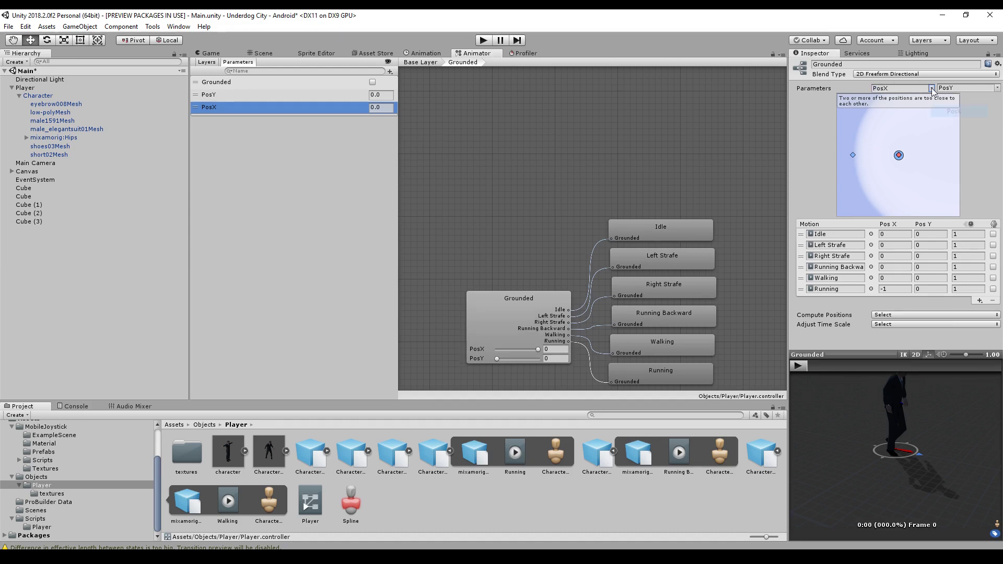
pyautogui.press('Tab')
# - Preview the blend, then drag the Walking and Right Strafe points to their own spots around Idle
pyautogui.moveTo(898, 156)
pyautogui.mouseDown()
pyautogui.moveTo(919, 159)
pyautogui.moveTo(895, 147)
pyautogui.moveTo(921, 138)
pyautogui.moveTo(862, 115)
pyautogui.moveTo(873, 153)
pyautogui.mouseUp()
pyautogui.moveTo(892, 439); pyautogui.dragTo(891, 459)
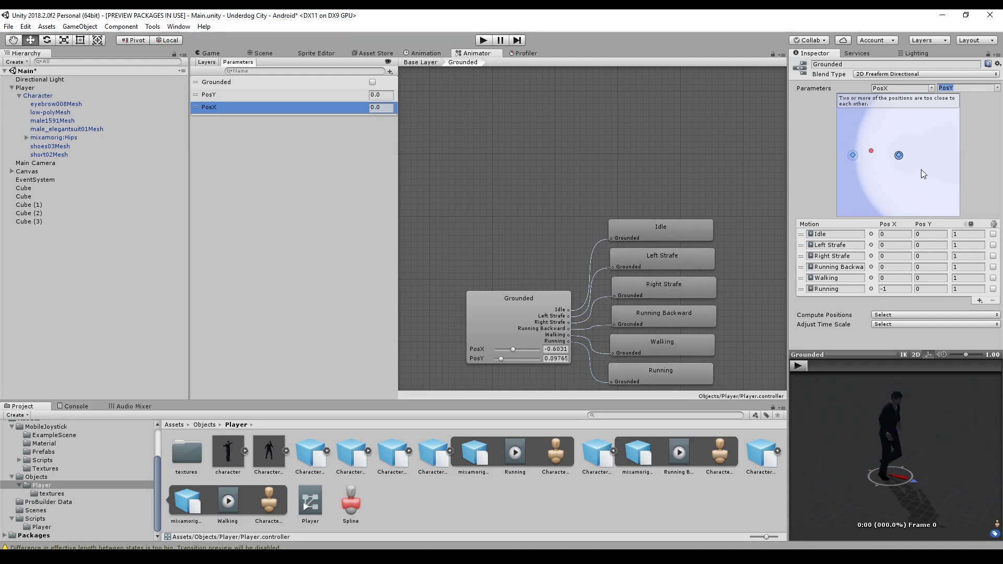
pyautogui.moveTo(874, 152)
pyautogui.mouseDown()
pyautogui.moveTo(898, 167)
pyautogui.moveTo(893, 187)
pyautogui.mouseUp()
pyautogui.click(898, 156)
pyautogui.moveTo(898, 155); pyautogui.dragTo(900, 204)
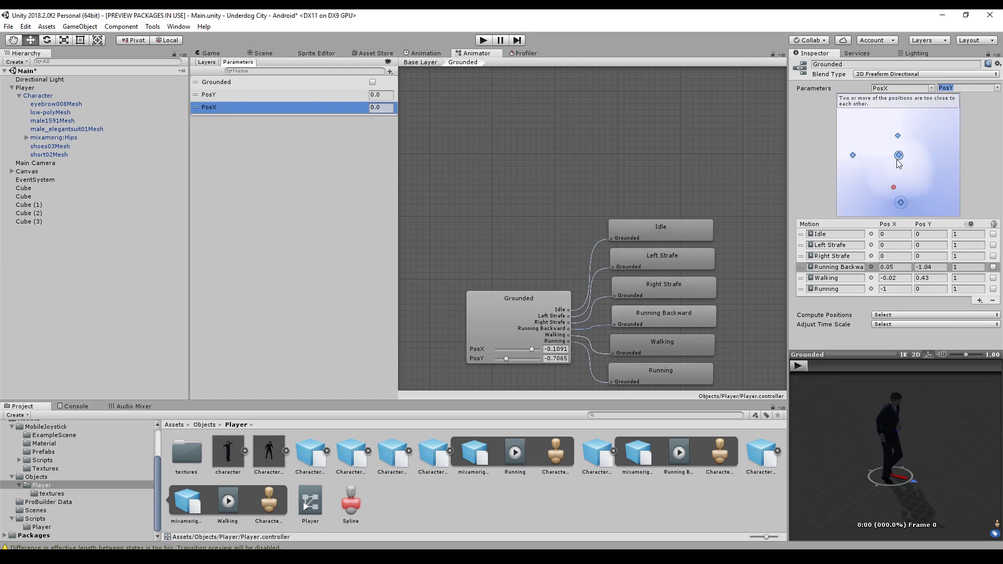
pyautogui.moveTo(899, 157); pyautogui.dragTo(885, 108)
pyautogui.click(899, 155)
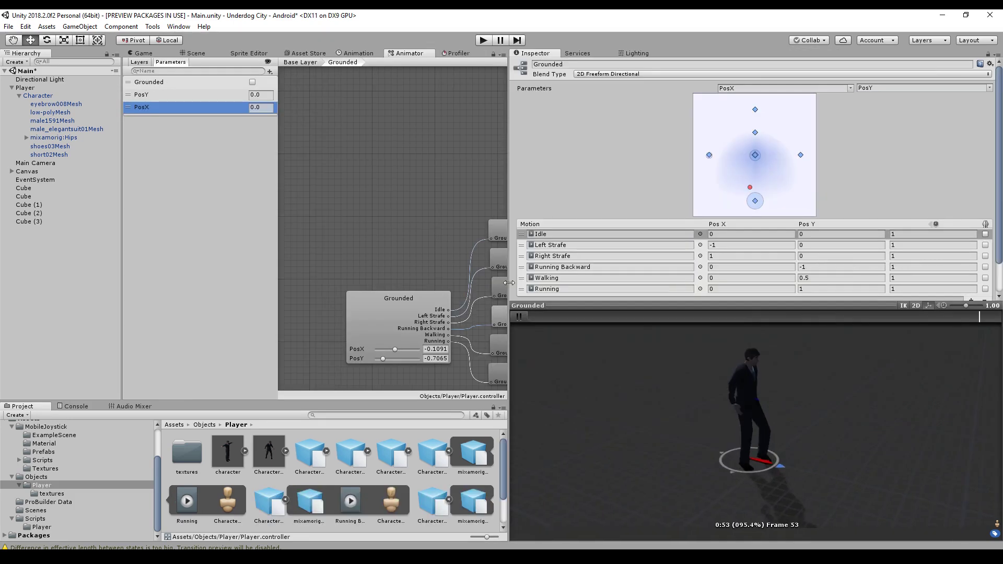
# - Move the Running point out of the cluster, widen the Inspector, and preview below Idle and at Right Strafe
pyautogui.moveTo(511, 282); pyautogui.dragTo(274, 283)
pyautogui.moveTo(737, 396)
pyautogui.mouseDown(button='middle')
pyautogui.moveTo(656, 408)
pyautogui.moveTo(738, 403)
pyautogui.mouseUp(button='middle')
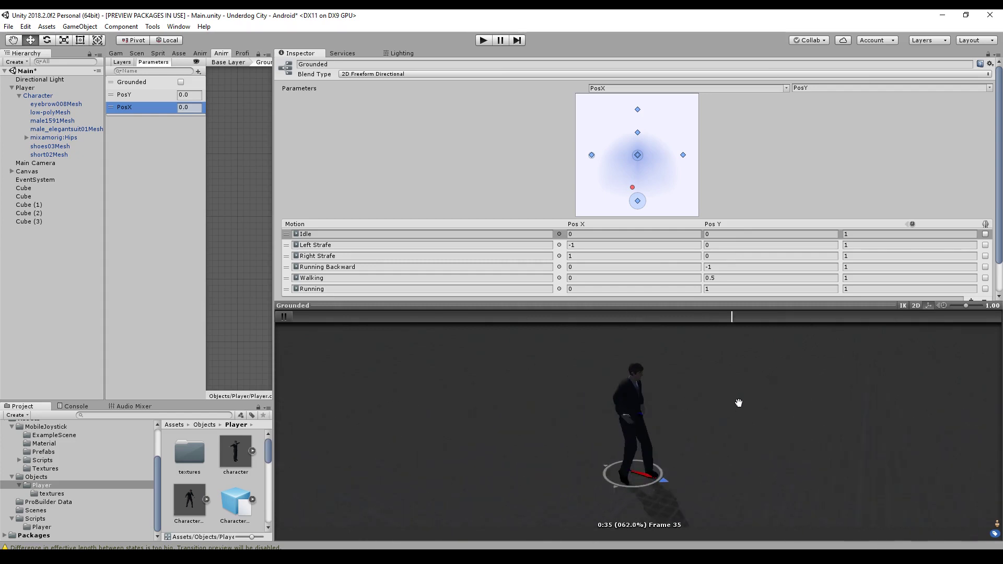
pyautogui.moveTo(632, 187); pyautogui.dragTo(638, 154)
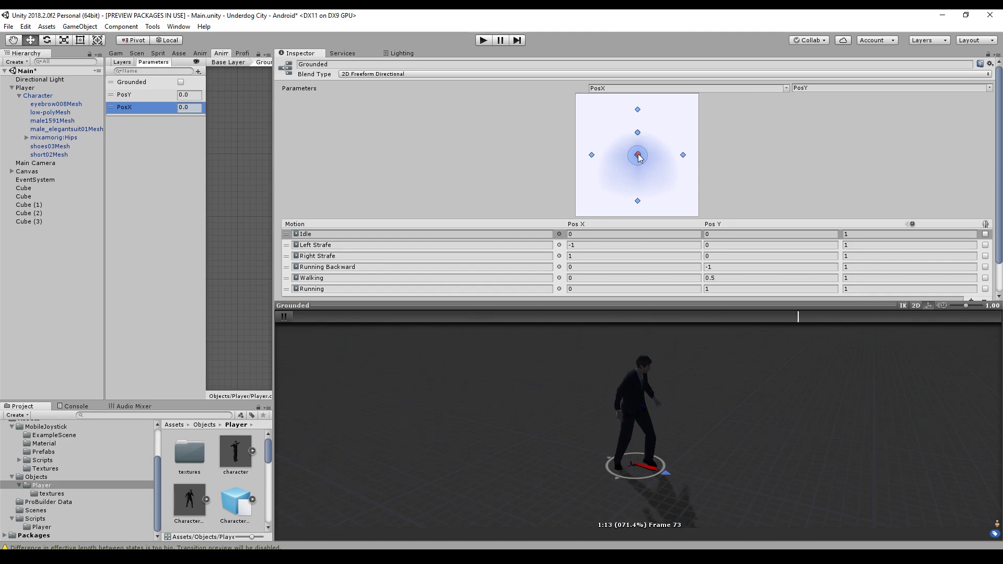
pyautogui.moveTo(638, 154)
pyautogui.mouseDown()
pyautogui.moveTo(684, 157)
pyautogui.moveTo(601, 156)
pyautogui.moveTo(638, 156)
pyautogui.moveTo(637, 109)
pyautogui.moveTo(636, 197)
pyautogui.moveTo(643, 204)
pyautogui.moveTo(681, 181)
pyautogui.moveTo(682, 152)
pyautogui.moveTo(638, 107)
pyautogui.mouseUp()
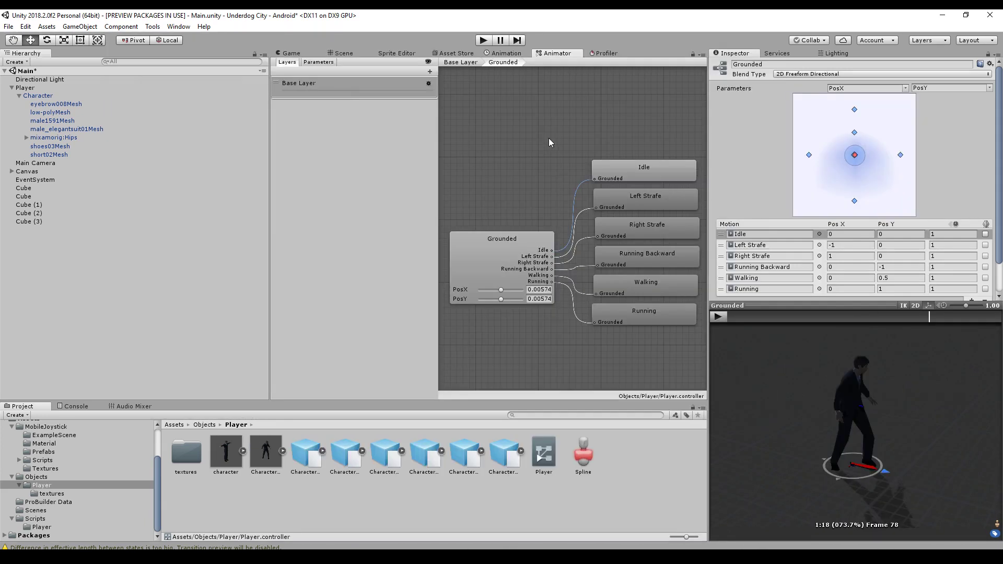
# - Return to the Base Layer state machine, briefly rechecking the Grounded blend tree
pyautogui.click(459, 63)
pyautogui.moveTo(622, 138); pyautogui.dragTo(592, 131, button='middle')
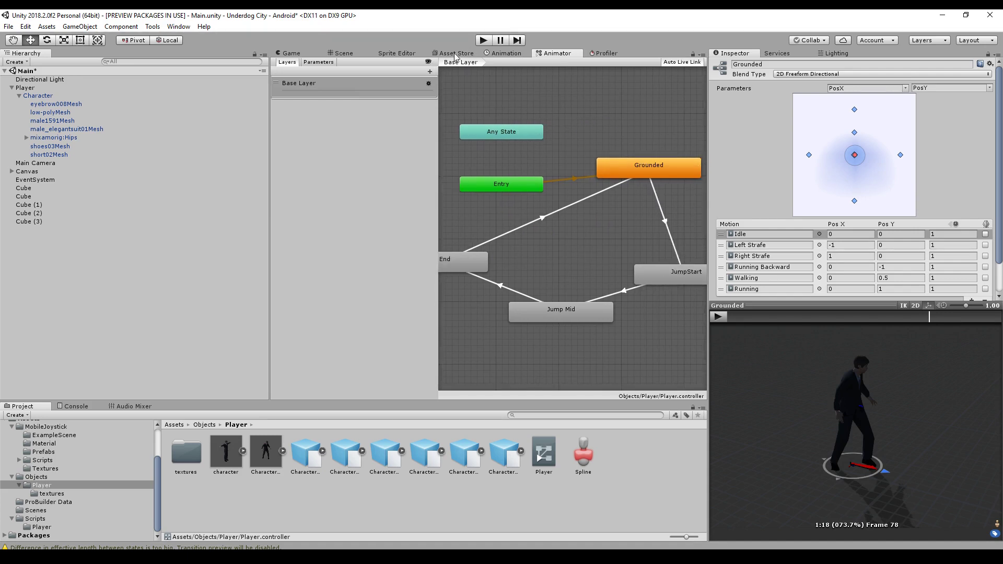
pyautogui.doubleClick(661, 165)
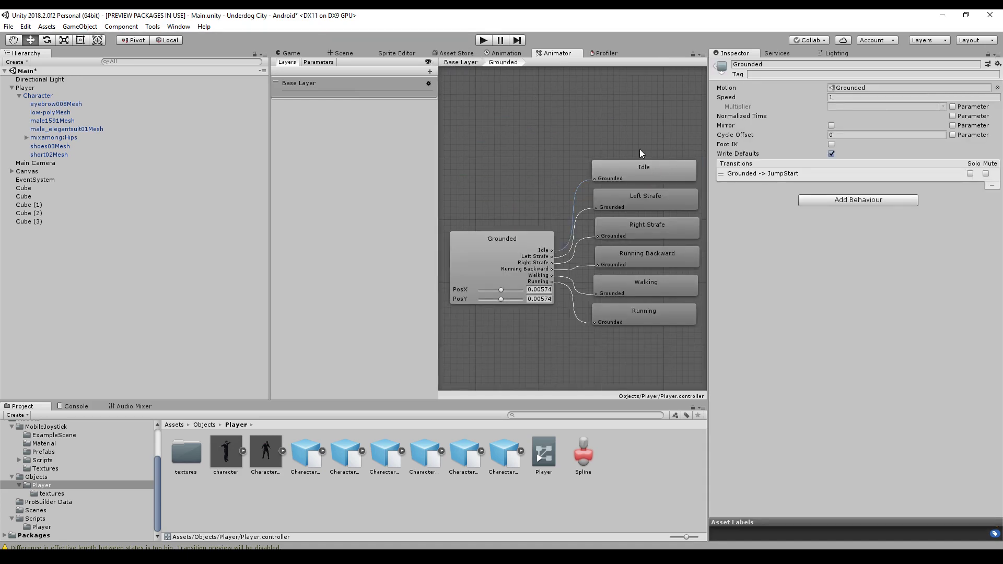
pyautogui.click(459, 63)
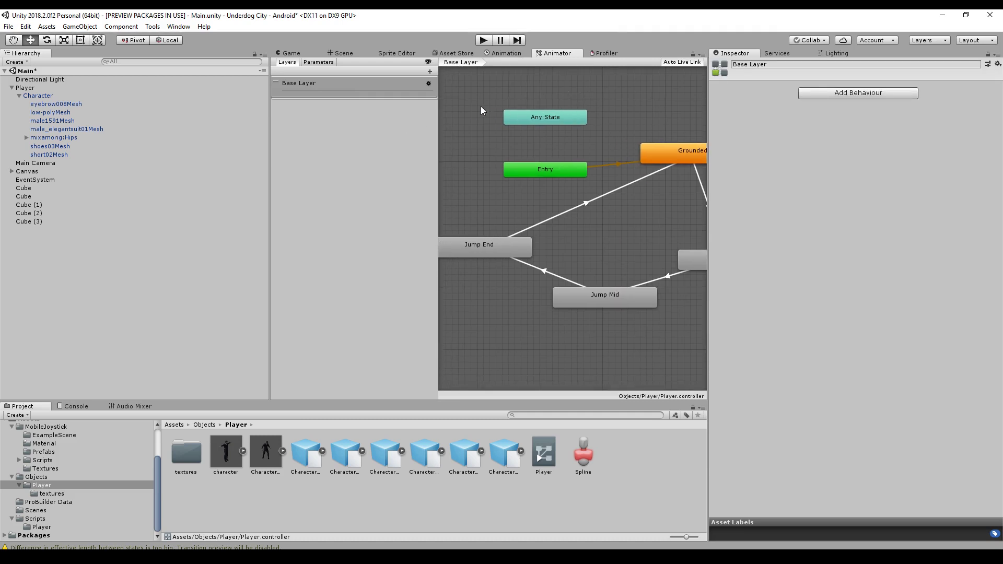
pyautogui.moveTo(480, 106); pyautogui.dragTo(528, 128, button='middle')
# - Add two animator layers named Rifle and Gun
pyautogui.click(430, 71)
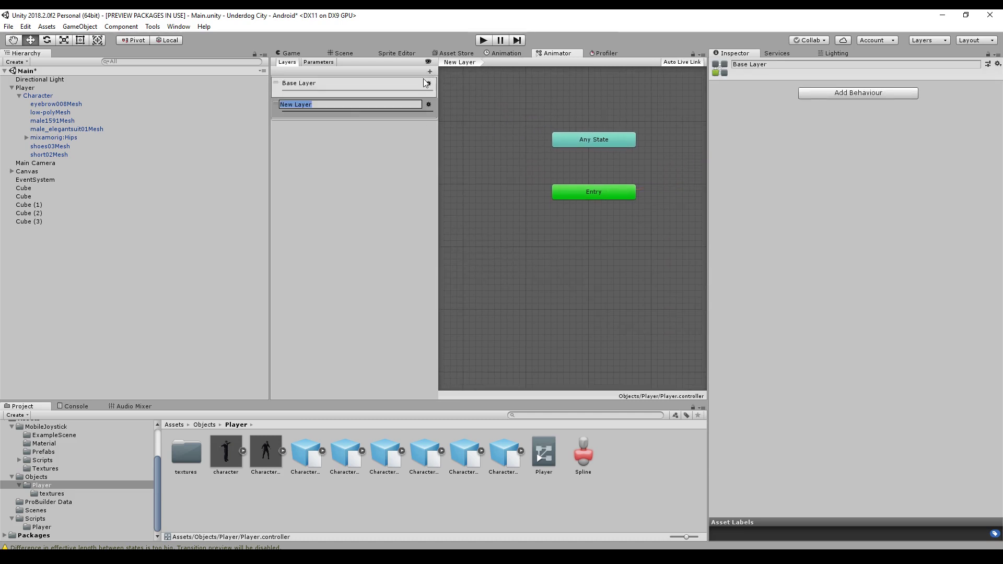
pyautogui.write('Rifle')
pyautogui.press('Return')
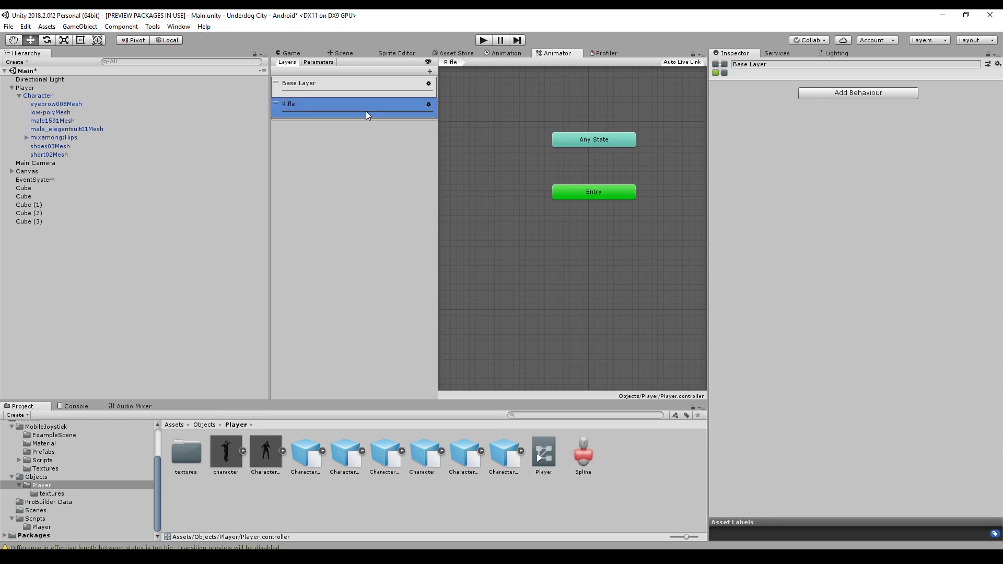
pyautogui.click(430, 72)
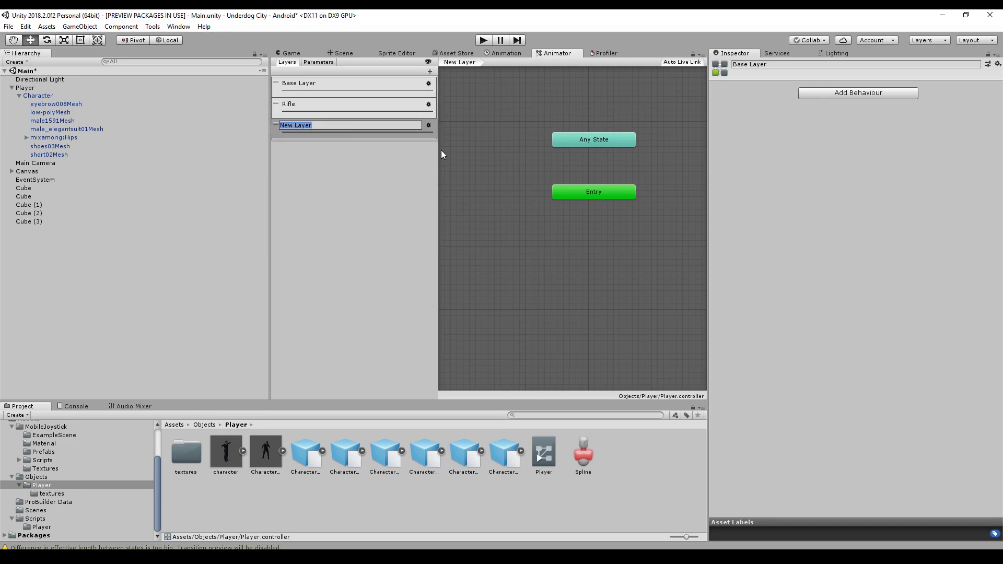
pyautogui.write('Gun')
pyautogui.press('Return')
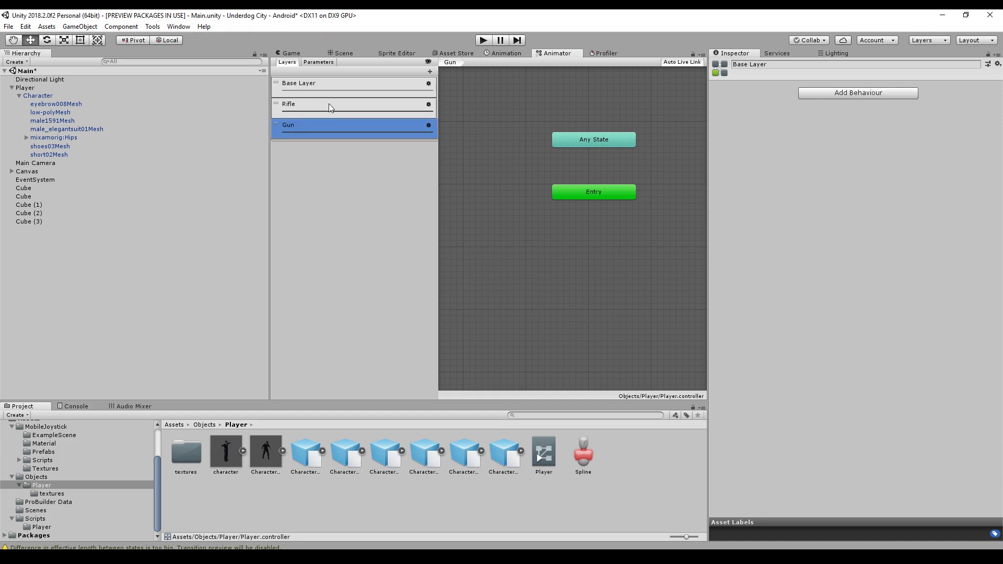
# - Tidy the Base Layer graph by repositioning the Entry and Grounded nodes
pyautogui.click(340, 80)
pyautogui.moveTo(573, 217); pyautogui.dragTo(485, 212, button='middle')
pyautogui.moveTo(510, 192); pyautogui.dragTo(447, 173)
pyautogui.moveTo(632, 168); pyautogui.dragTo(600, 166)
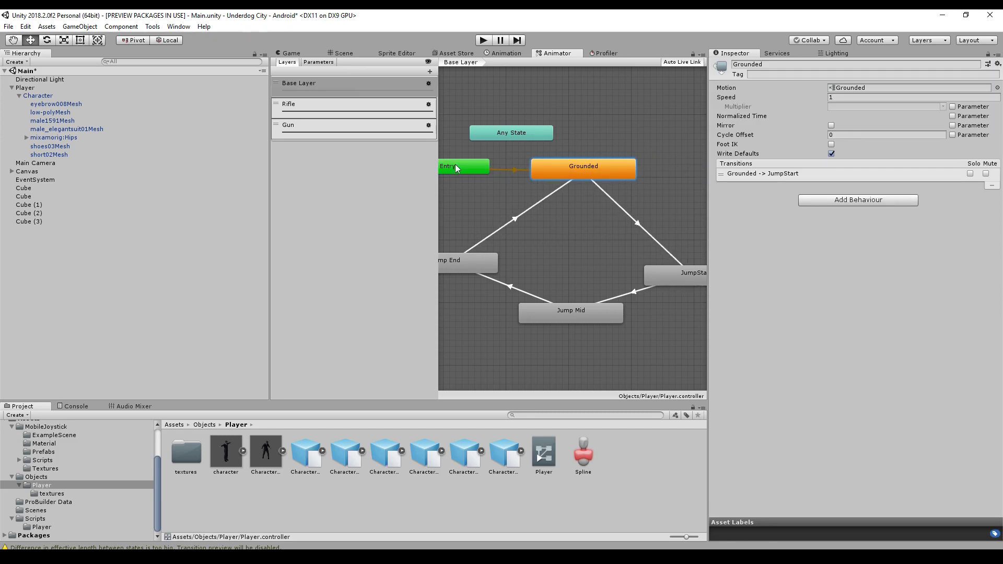
pyautogui.moveTo(574, 243); pyautogui.dragTo(586, 225, button='middle')
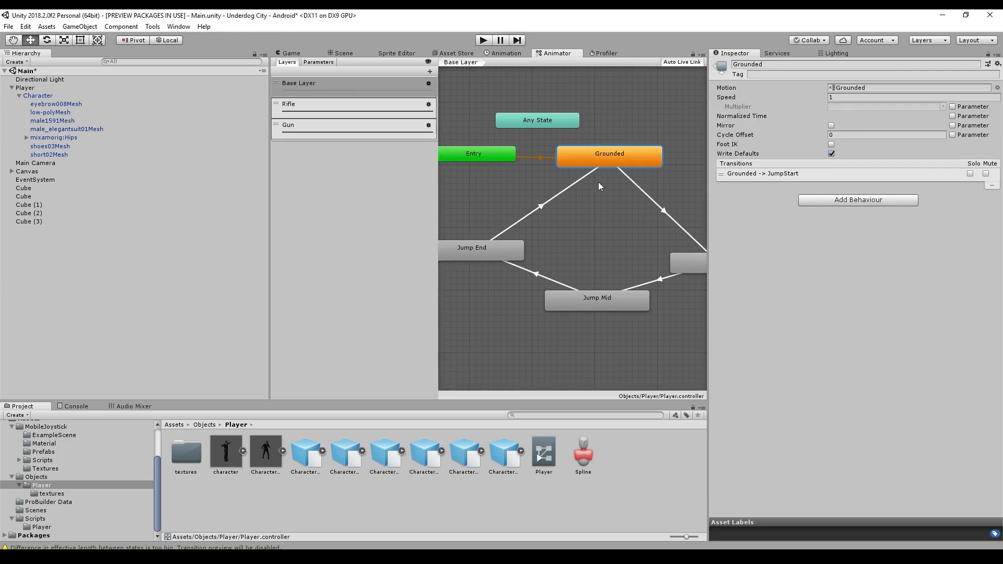
pyautogui.click(303, 107)
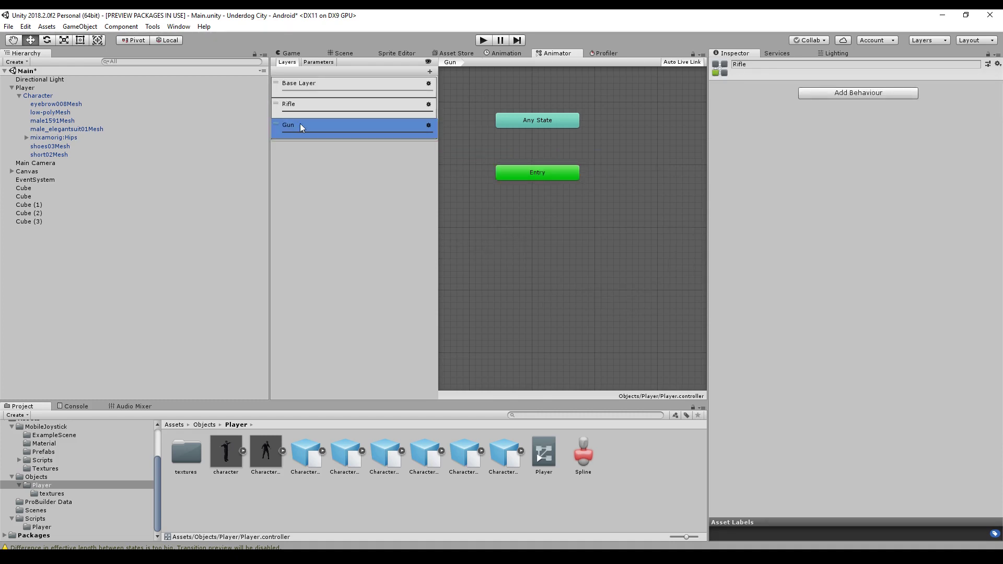
# - Assign the Character avatar as the Spline mask's skeleton and import its bones
pyautogui.click(582, 459)
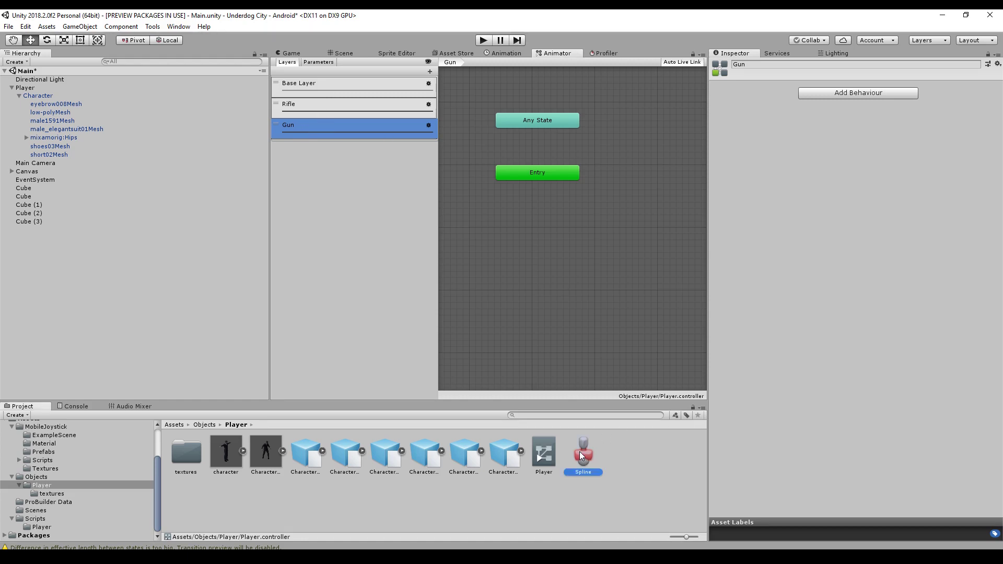
pyautogui.click(712, 97)
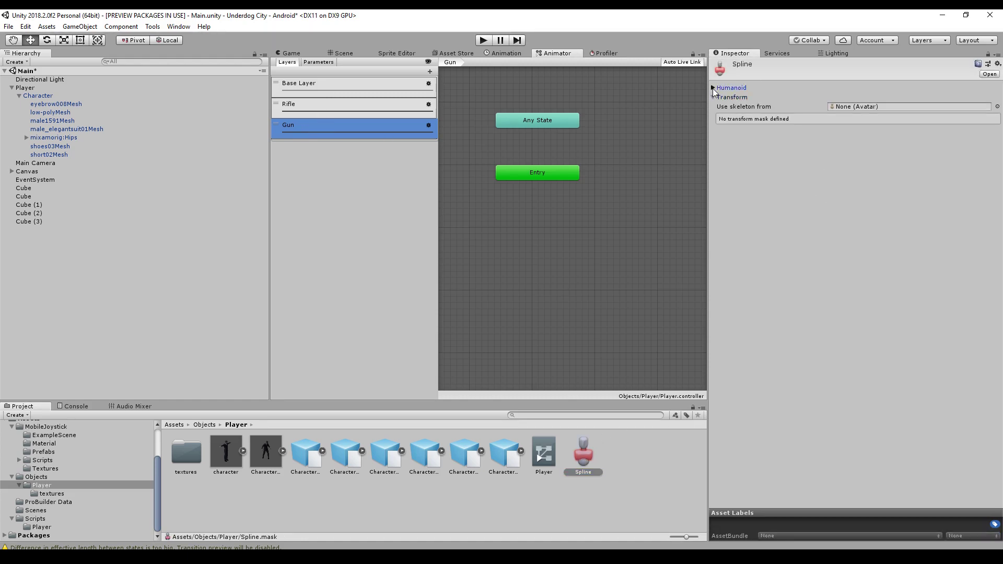
pyautogui.click(712, 88)
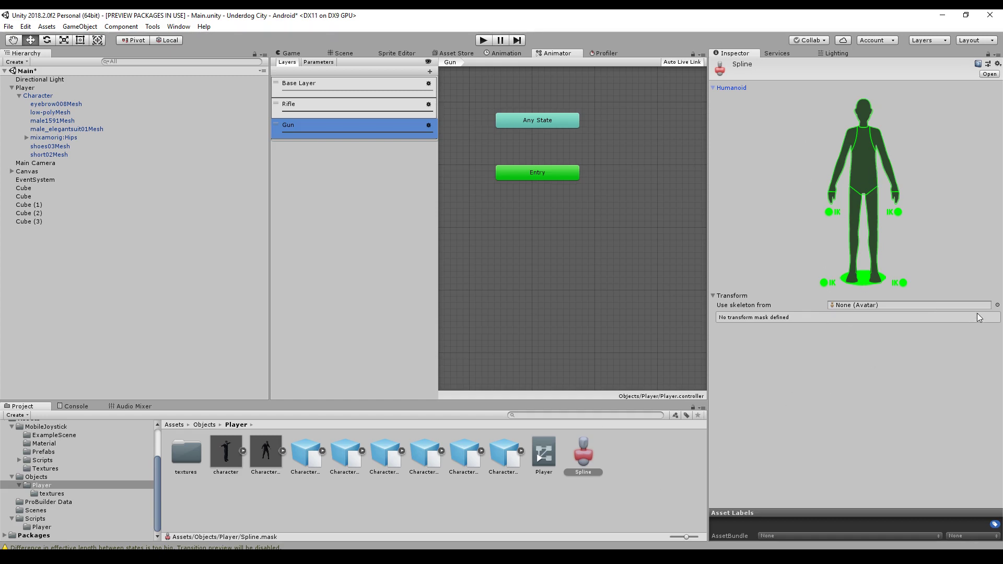
pyautogui.click(996, 306)
pyautogui.press('Escape')
pyautogui.click(282, 451)
pyautogui.moveTo(593, 507); pyautogui.dragTo(871, 310)
pyautogui.click(868, 315)
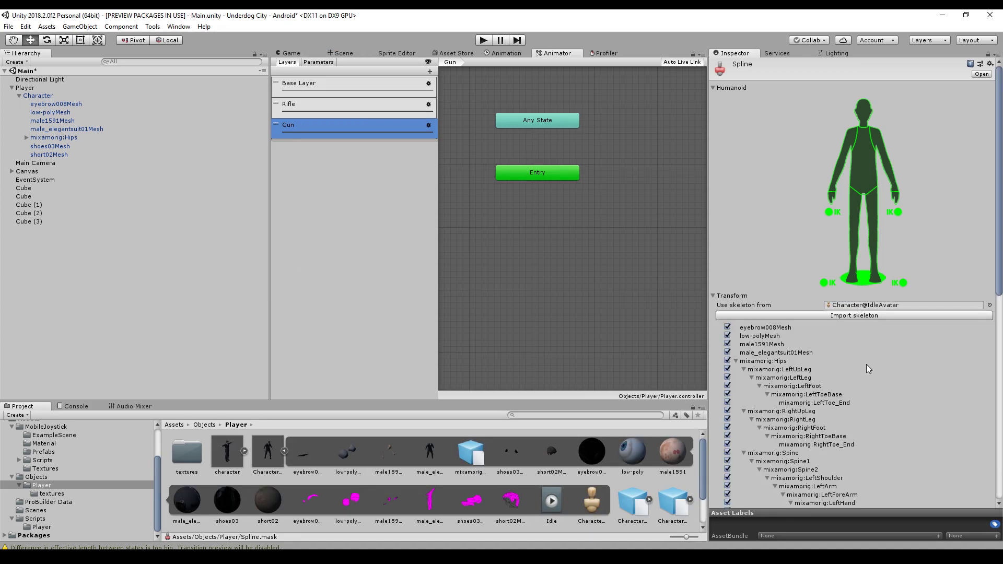
# - Review the imported bone list, then open the Character@Jump model's import settings
pyautogui.scroll(-2, 807, 355)
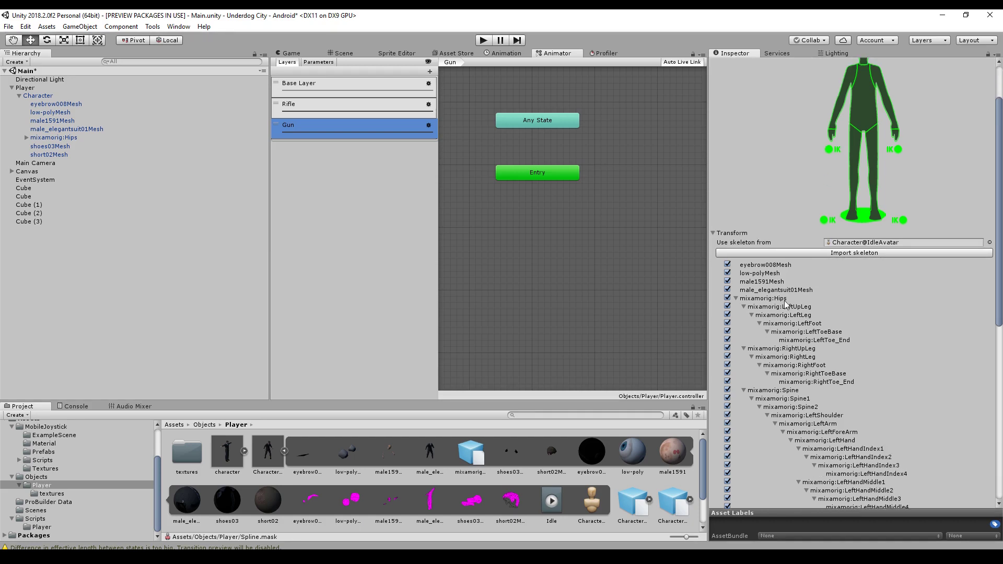
pyautogui.scroll(-6, 788, 282)
pyautogui.scroll(-3, 815, 321)
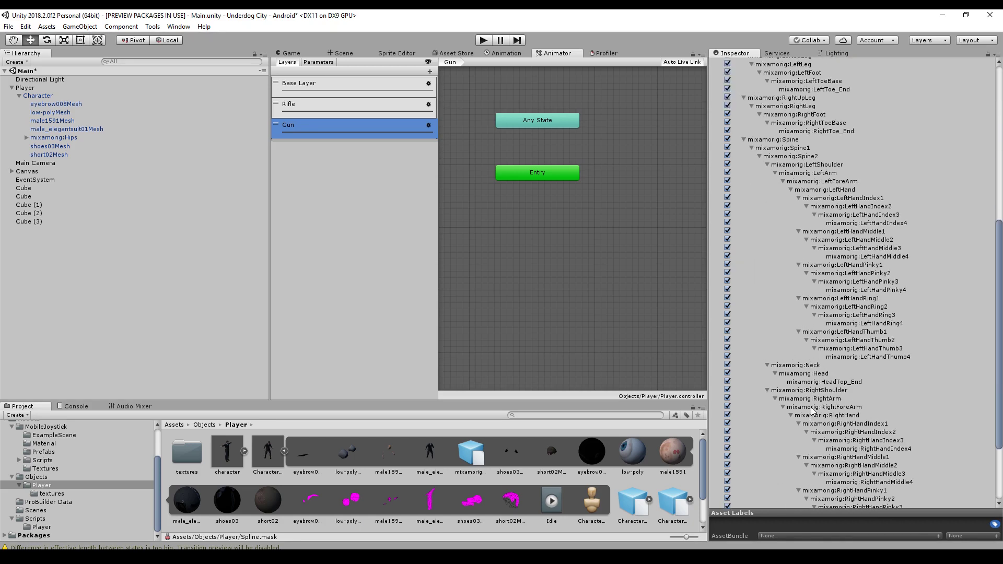
pyautogui.scroll(-3, 813, 411)
pyautogui.scroll(12, 819, 360)
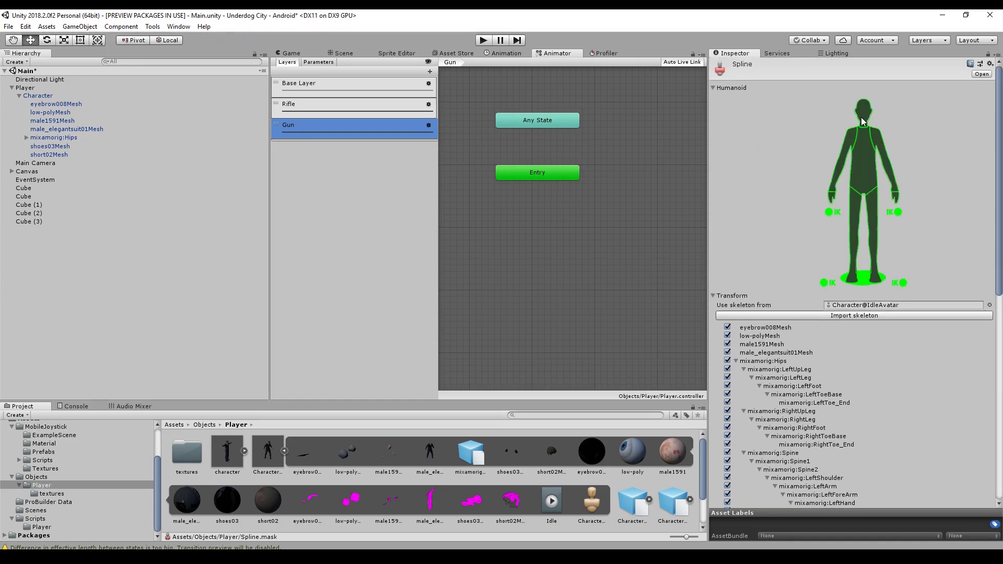
pyautogui.click(283, 451)
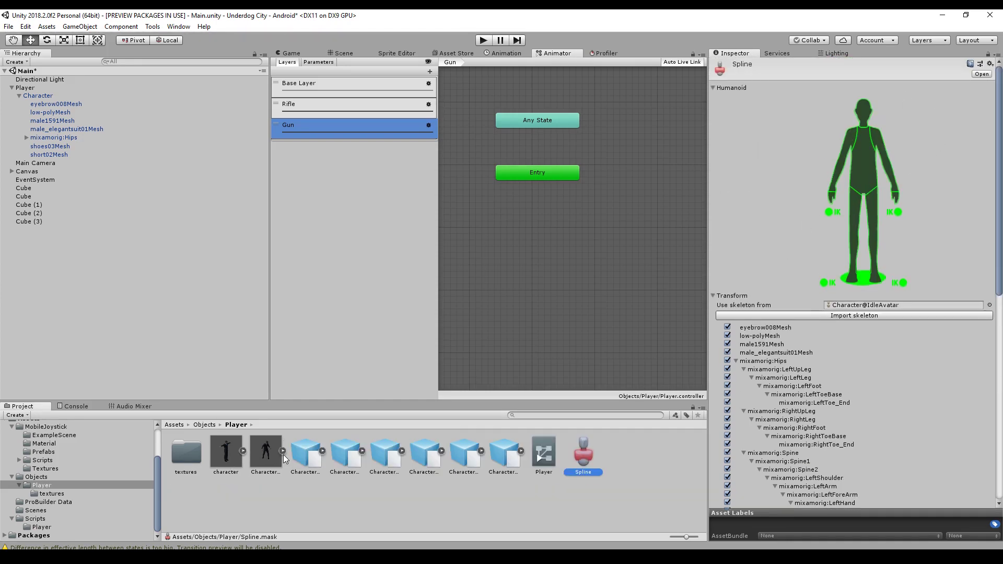
pyautogui.click(323, 450)
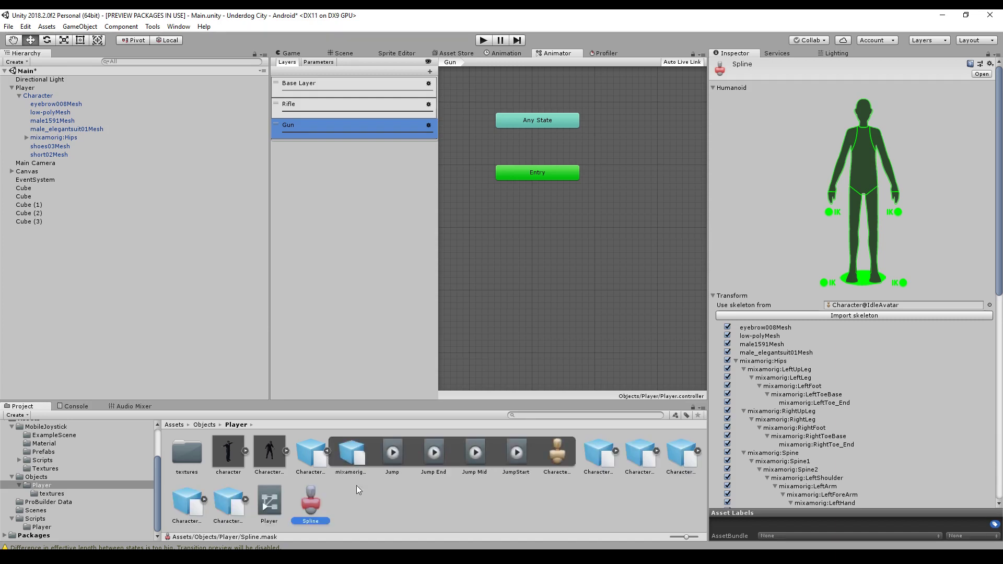
pyautogui.click(312, 453)
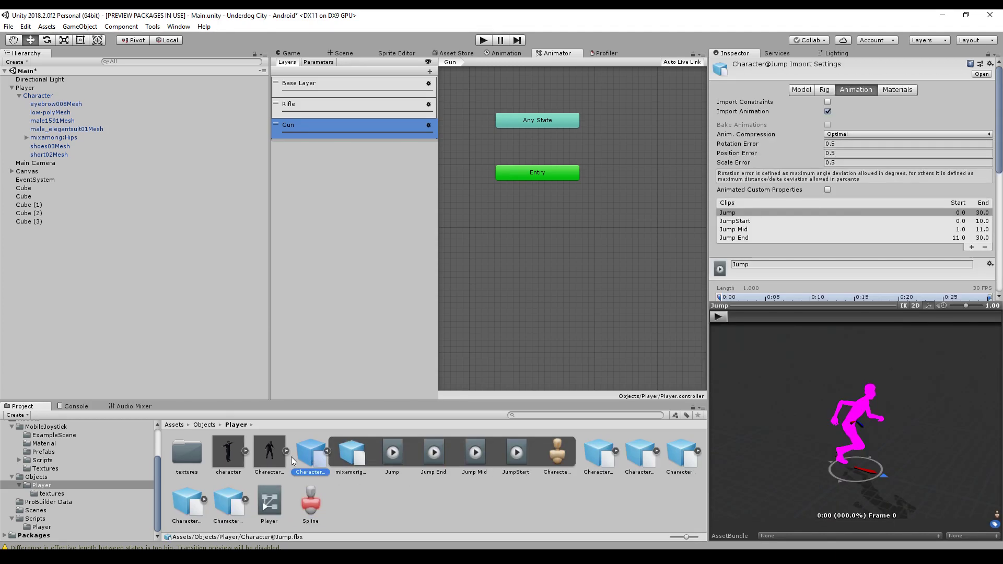
# - Confirm the Character@Jump rig uses Humanoid and show the Spline mask's body diagram
pyautogui.click(824, 90)
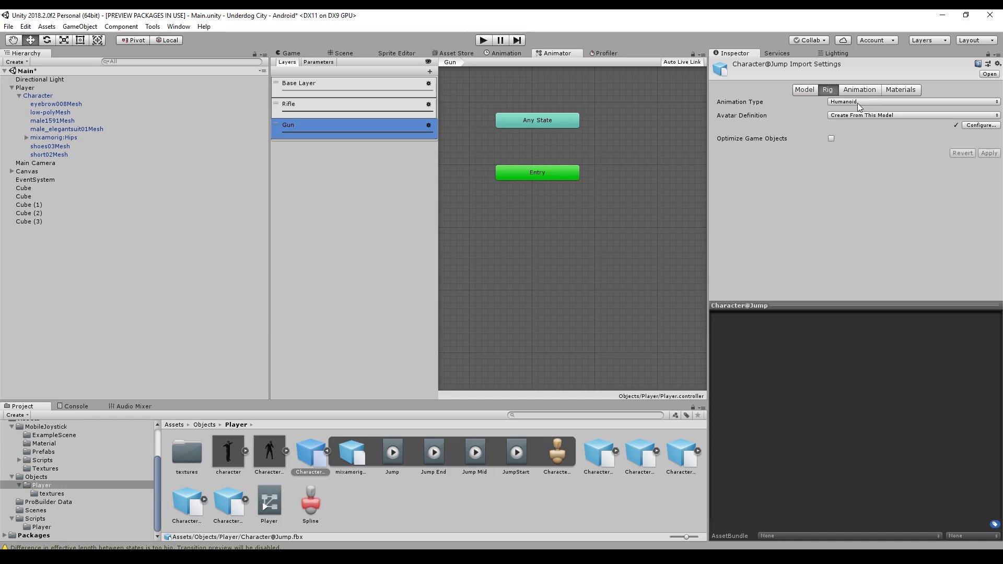
pyautogui.click(857, 103)
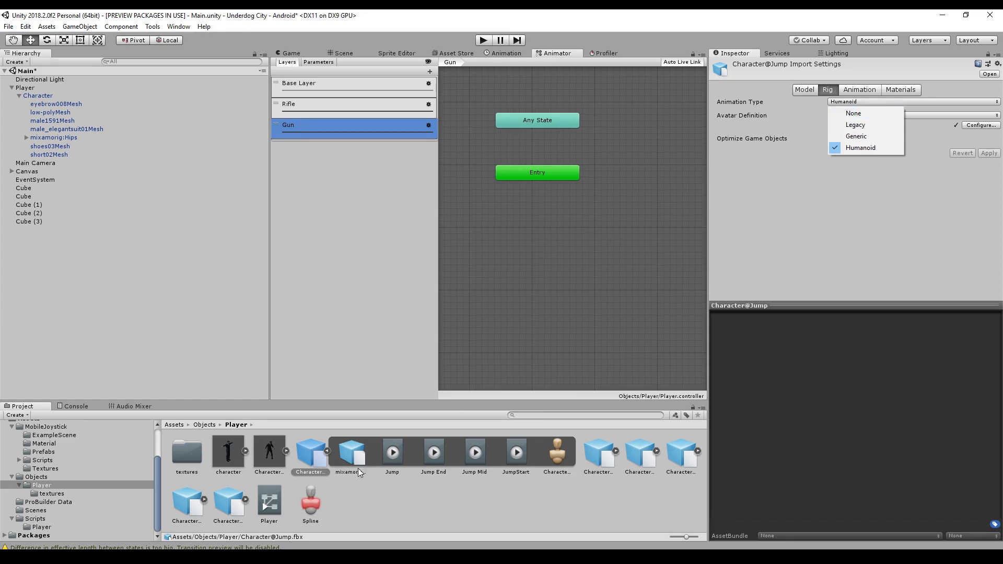
pyautogui.click(310, 503)
pyautogui.click(714, 87)
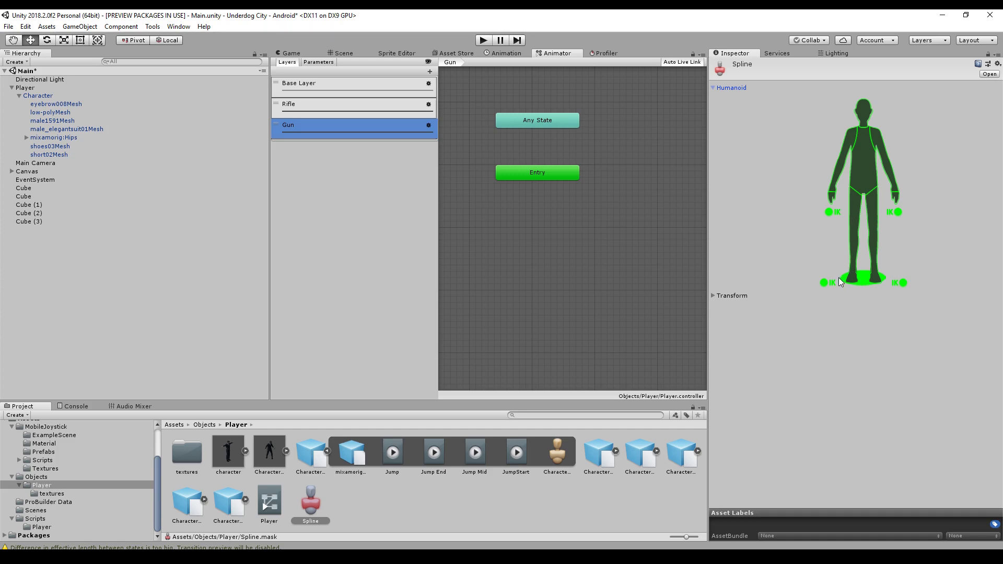
# - Exclude the whole body, then re-enable both arms, both hand IK points and the head
pyautogui.click(864, 236)
pyautogui.click(864, 238)
pyautogui.click(864, 239)
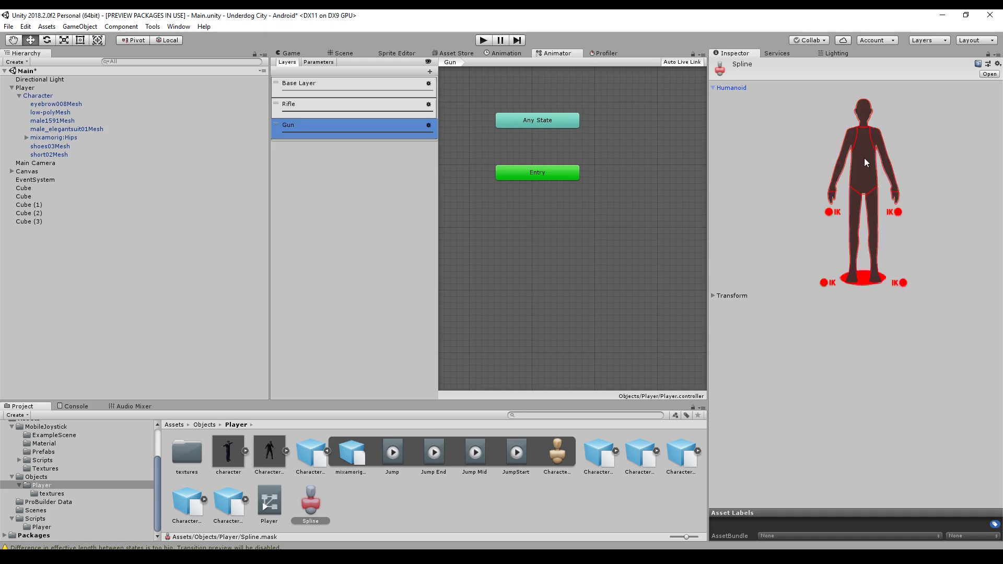
pyautogui.click(850, 142)
pyautogui.click(881, 154)
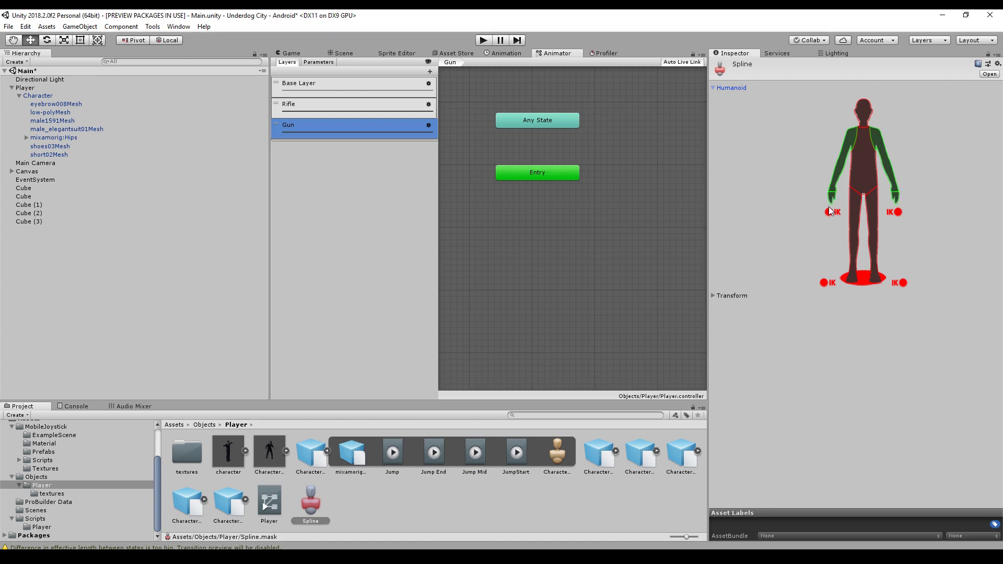
pyautogui.click(829, 212)
pyautogui.click(892, 212)
pyautogui.click(865, 112)
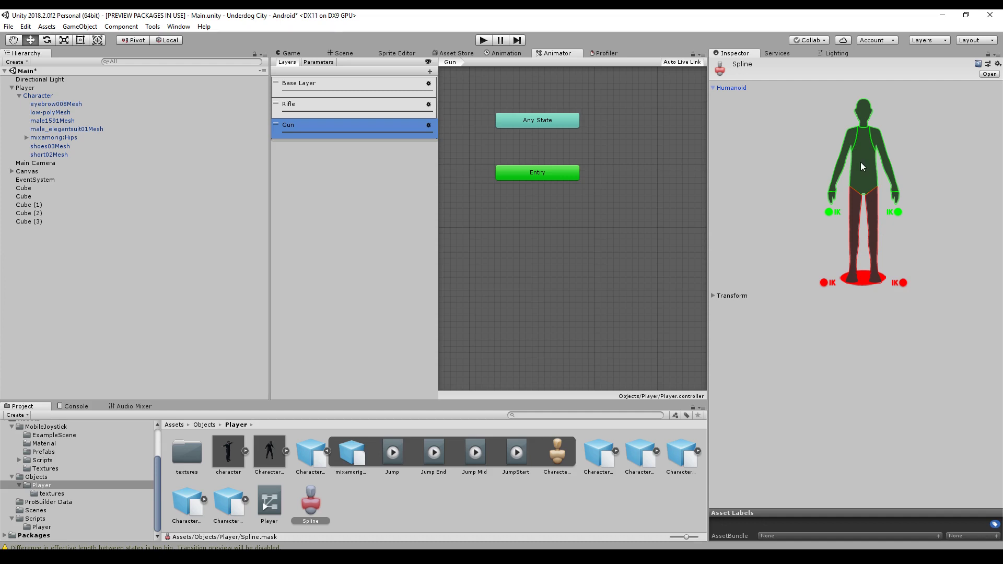
pyautogui.click(428, 125)
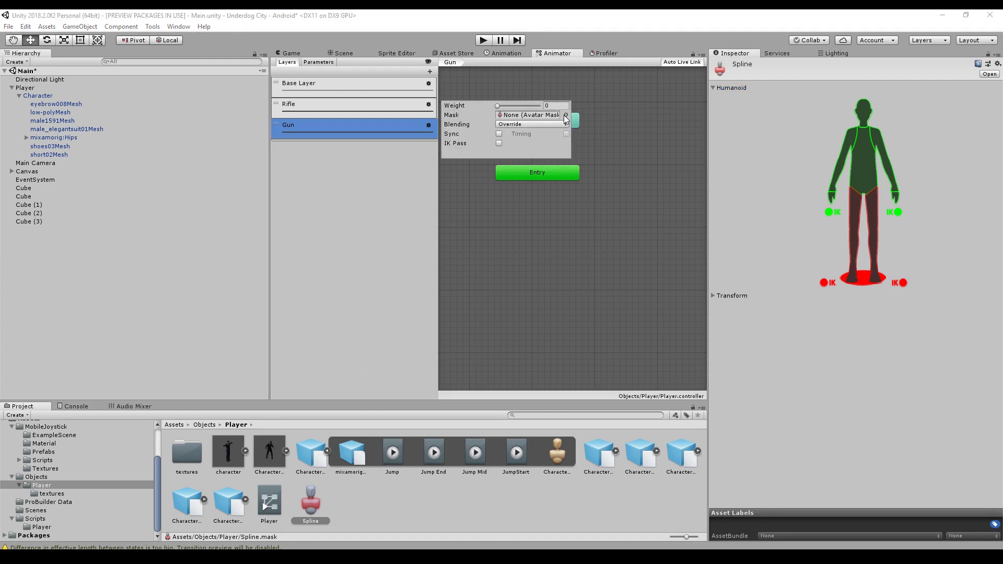
# - Assign the Spline avatar mask to the Gun layer
pyautogui.click(565, 116)
pyautogui.doubleClick(346, 104)
pyautogui.doubleClick(417, 126)
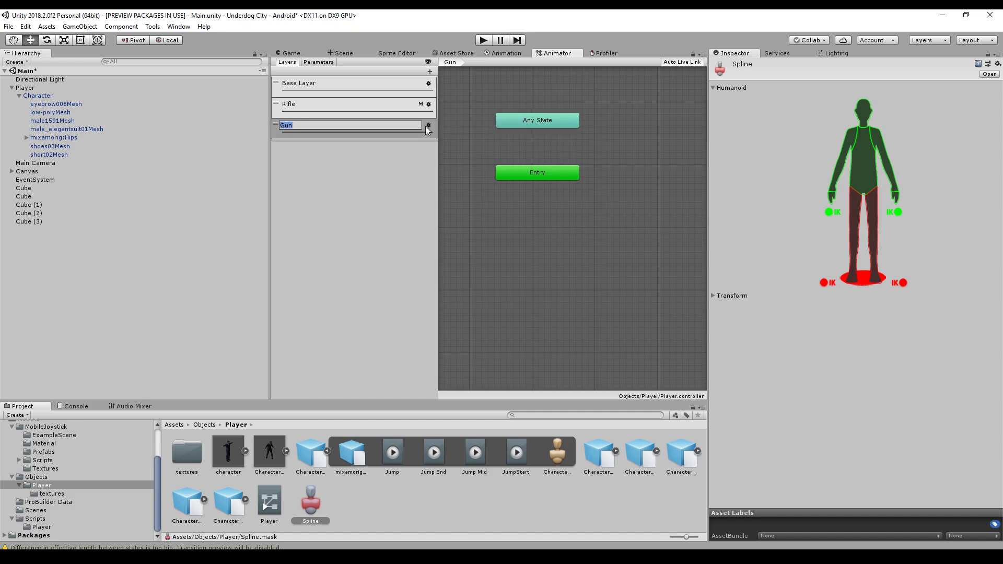
pyautogui.click(427, 125)
pyautogui.click(429, 124)
pyautogui.click(566, 136)
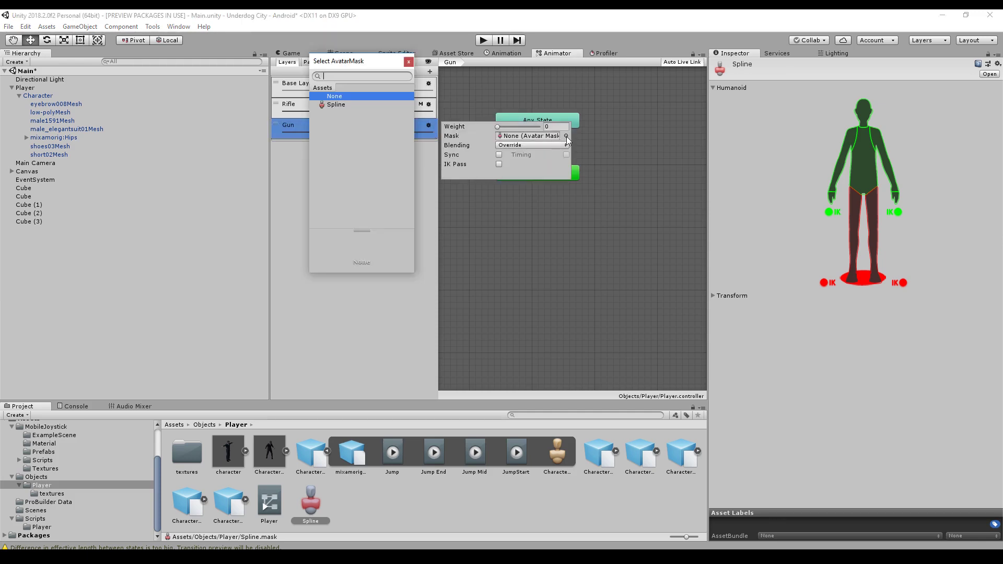
pyautogui.doubleClick(345, 106)
# - Raise the Gun layer's weight to 1 and return to the Base Layer graph
pyautogui.click(402, 106)
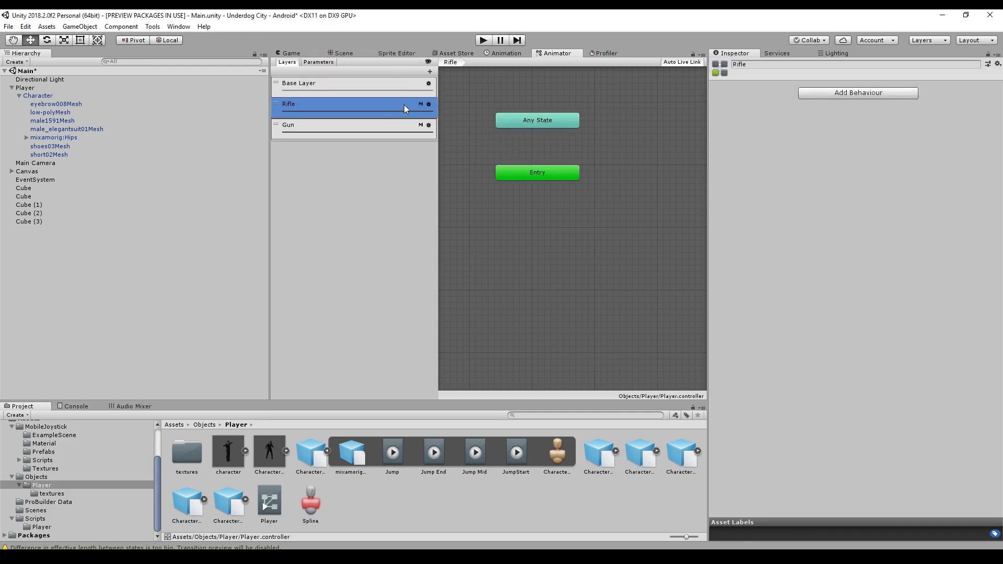
pyautogui.click(428, 104)
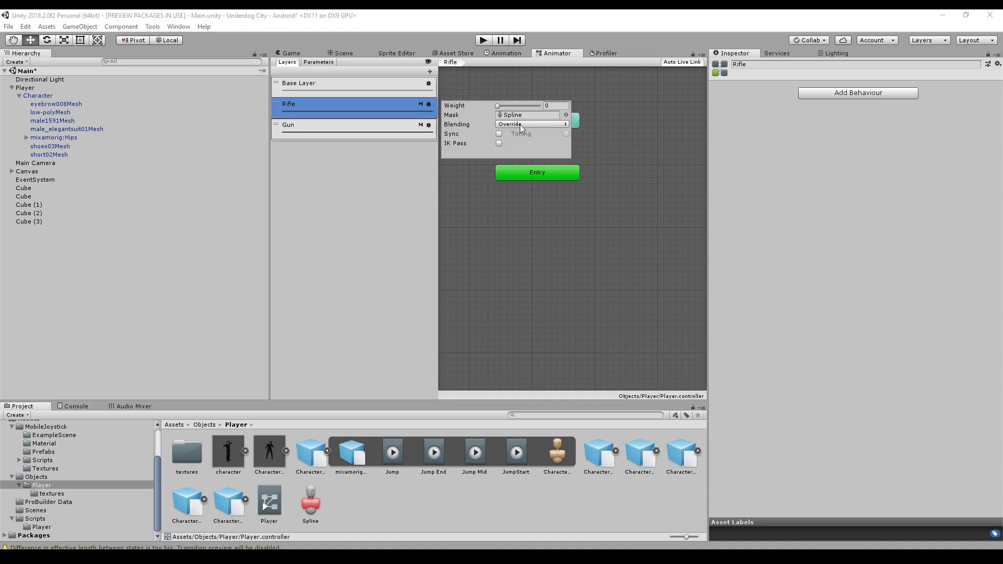
pyautogui.click(388, 123)
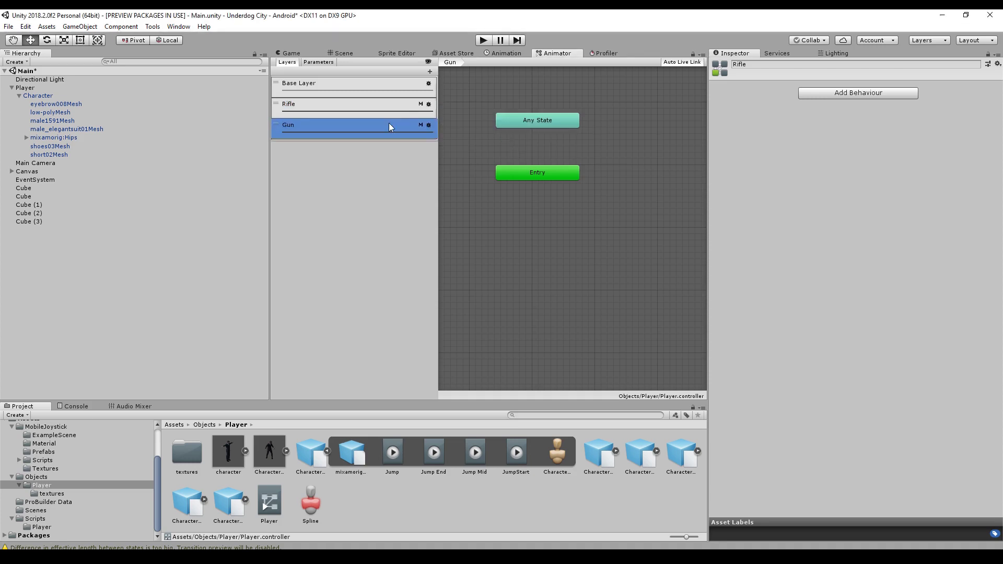
pyautogui.click(428, 126)
pyautogui.moveTo(494, 127); pyautogui.dragTo(555, 133)
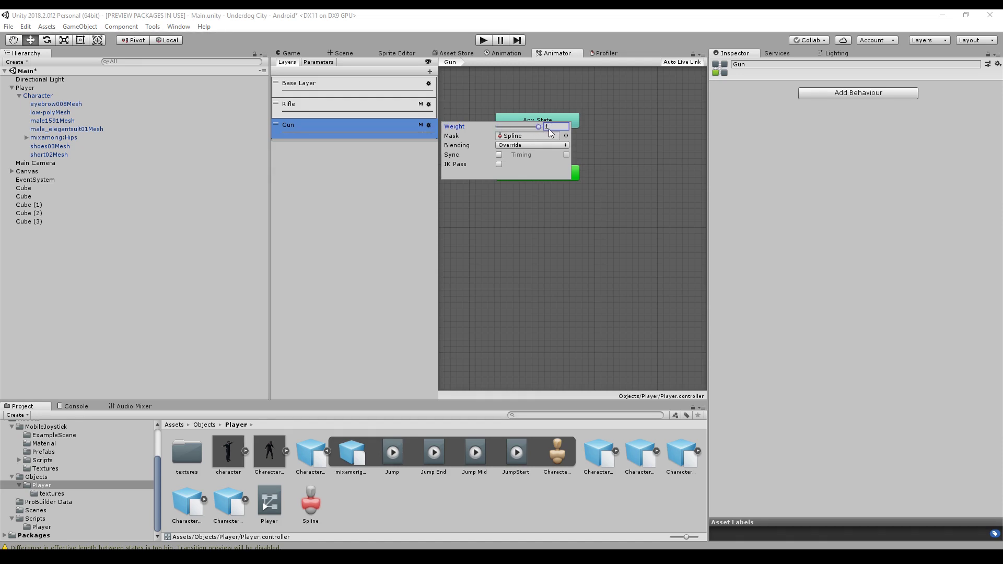
pyautogui.click(330, 534)
pyautogui.click(300, 511)
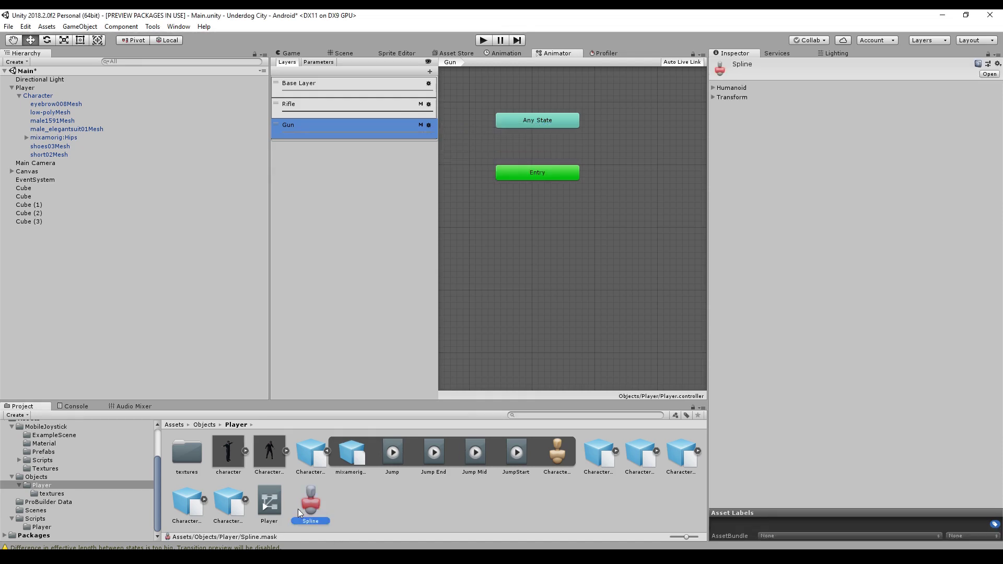
pyautogui.click(715, 88)
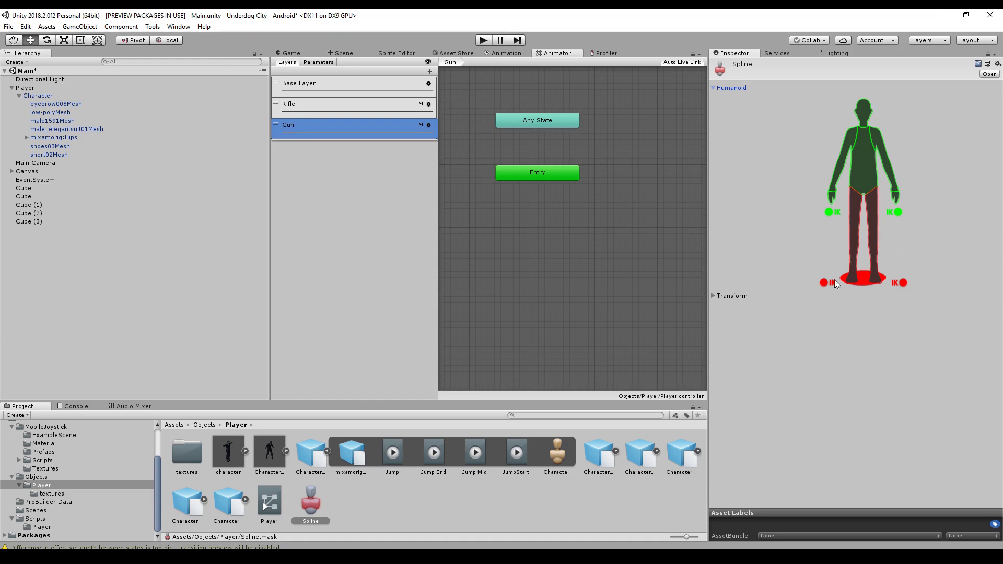
pyautogui.click(346, 82)
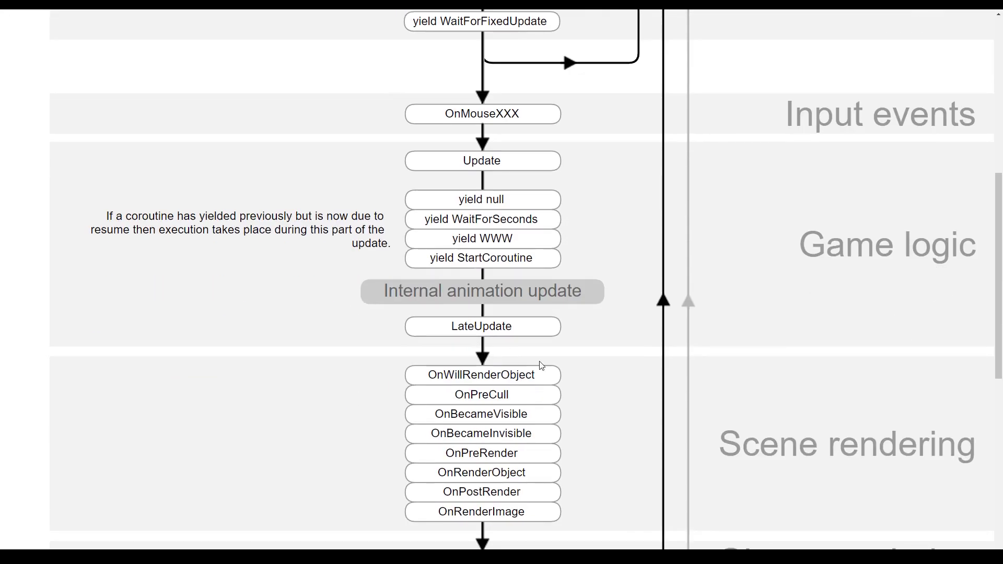
# - Mark LateUpdate in the Game logic part of the execution order diagram
pyautogui.doubleClick(468, 325)
pyautogui.scroll(-2, 586, 383)
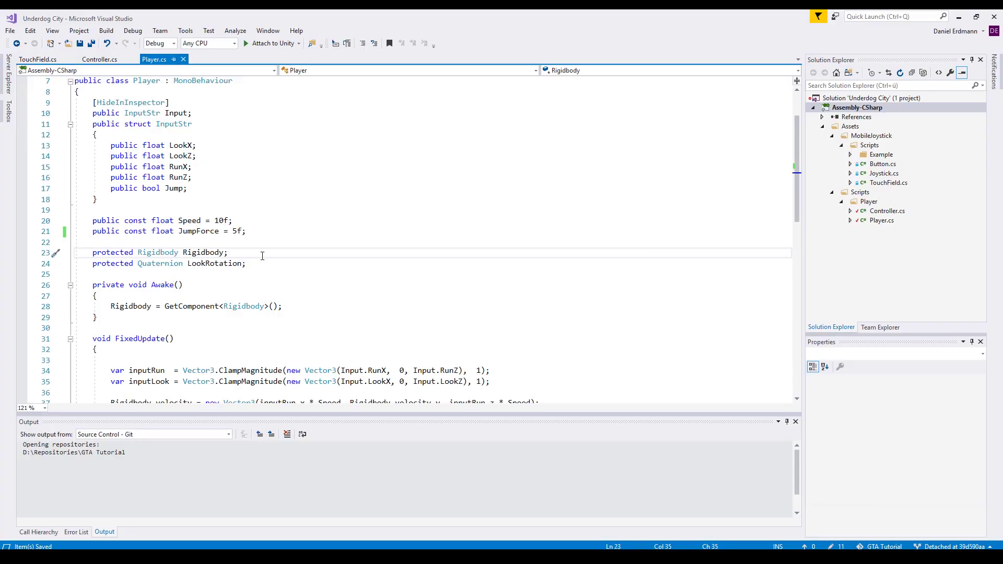
# - Start a protected Animator field on a new line below the Rigidbody field
pyautogui.press('Return')
pyautogui.write('rpot')
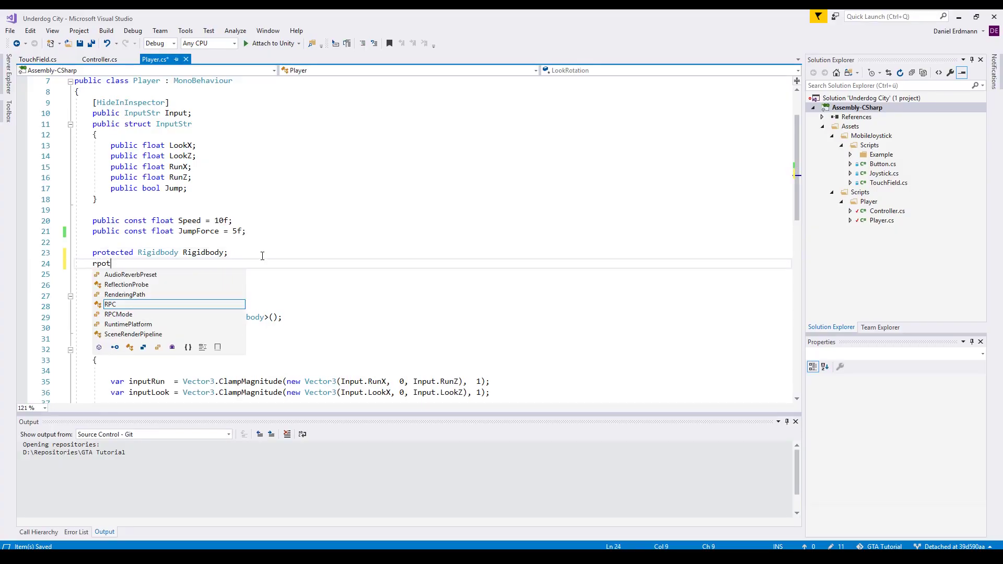
pyautogui.press('BackSpace')
pyautogui.press('BackSpace')
pyautogui.press('BackSpace')
pyautogui.write('protected Animator Animator;')
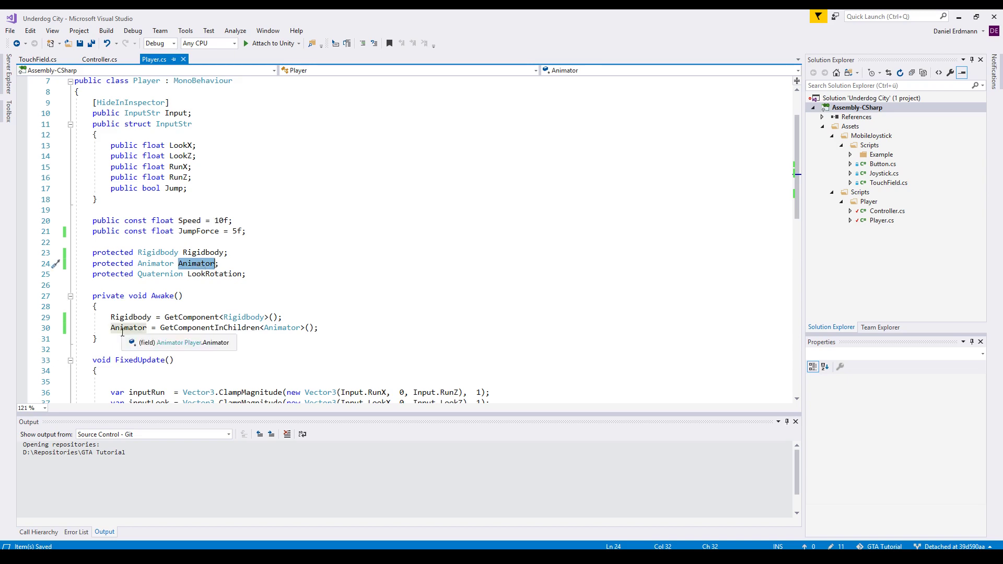
# - Review the GetComponentInChildren assignment and Update's SetBool Grounded call with undefined Grounded
pyautogui.click(122, 332)
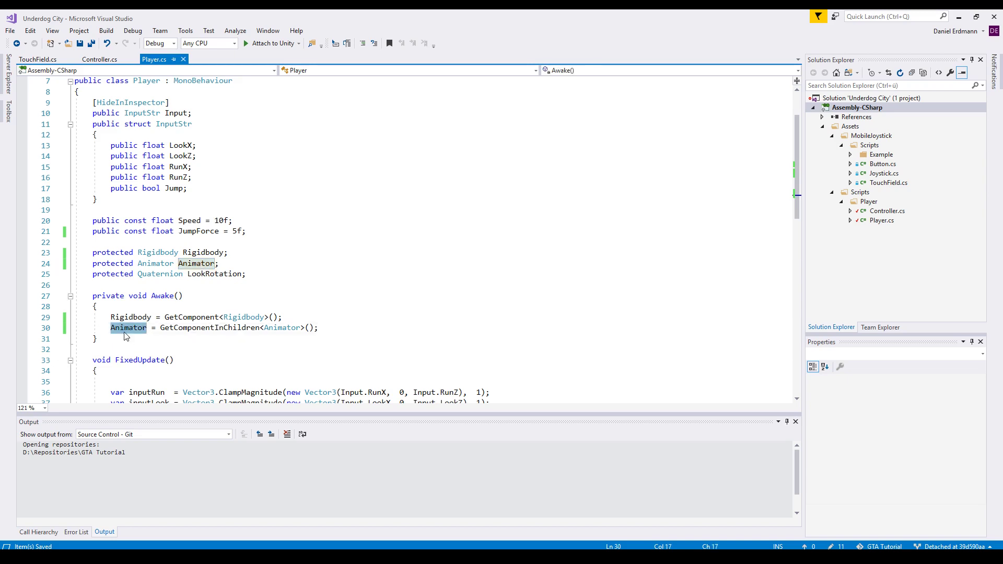
pyautogui.doubleClick(176, 328)
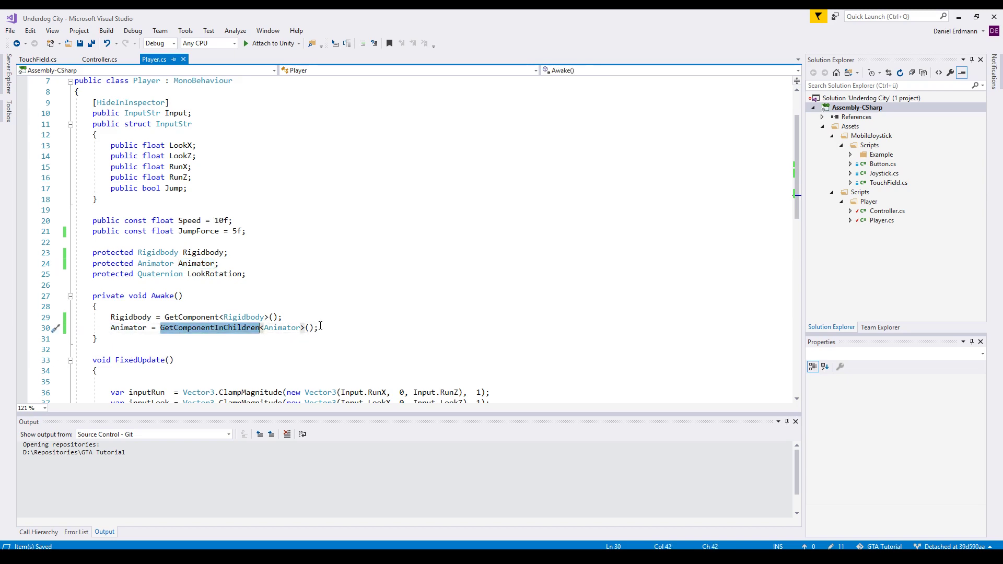
pyautogui.click(144, 344)
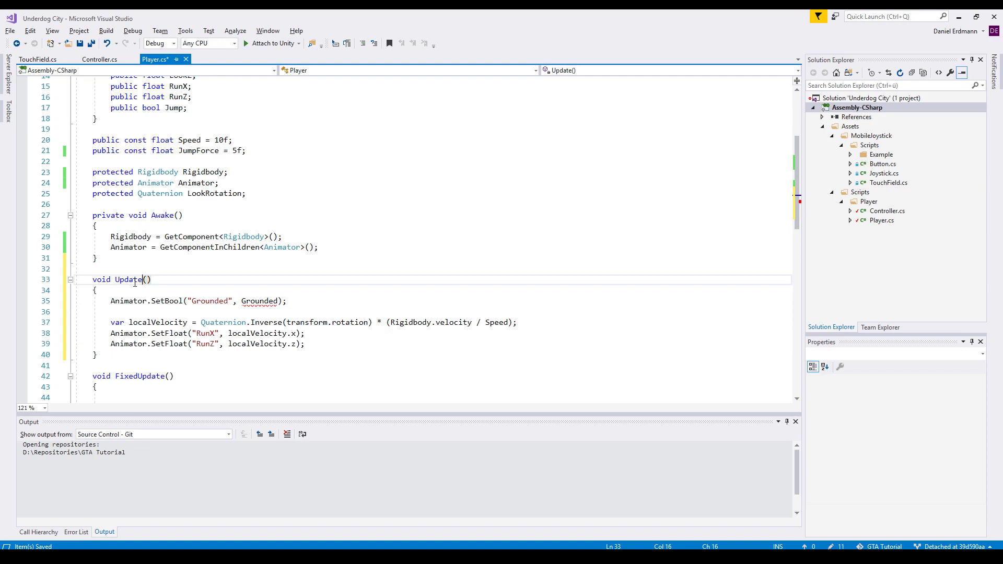
pyautogui.doubleClick(143, 301)
pyautogui.moveTo(143, 301); pyautogui.dragTo(178, 305)
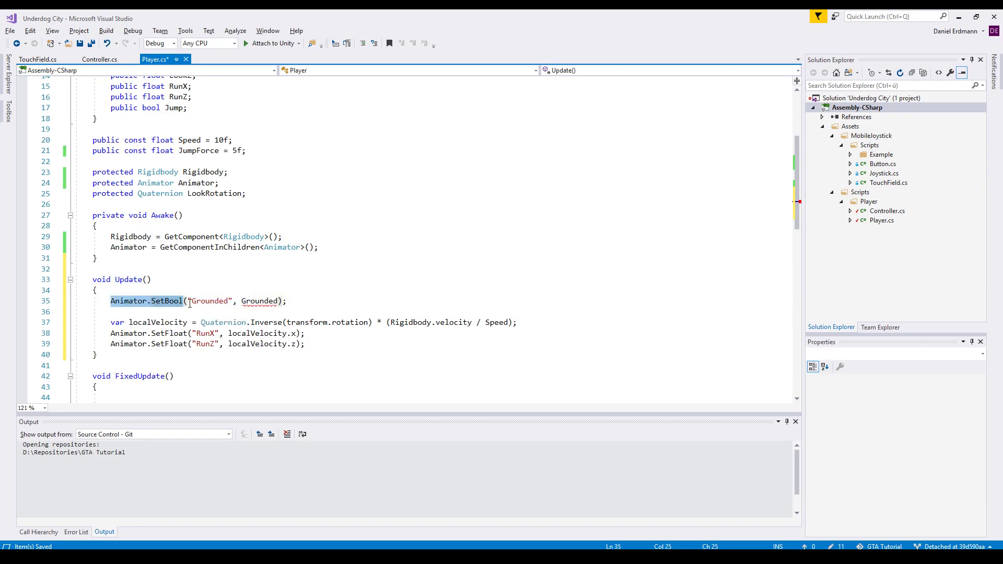
pyautogui.doubleClick(199, 304)
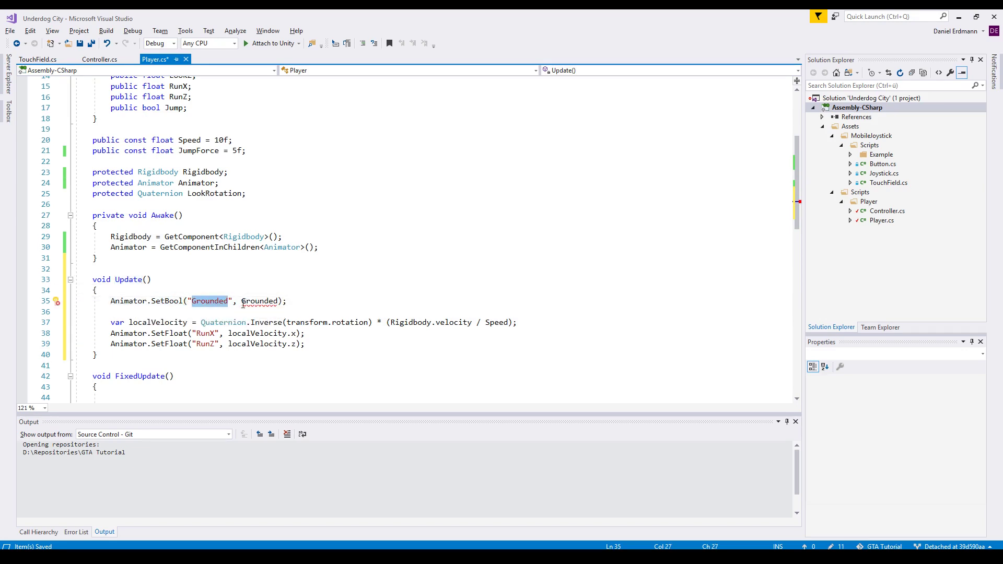
pyautogui.doubleClick(249, 303)
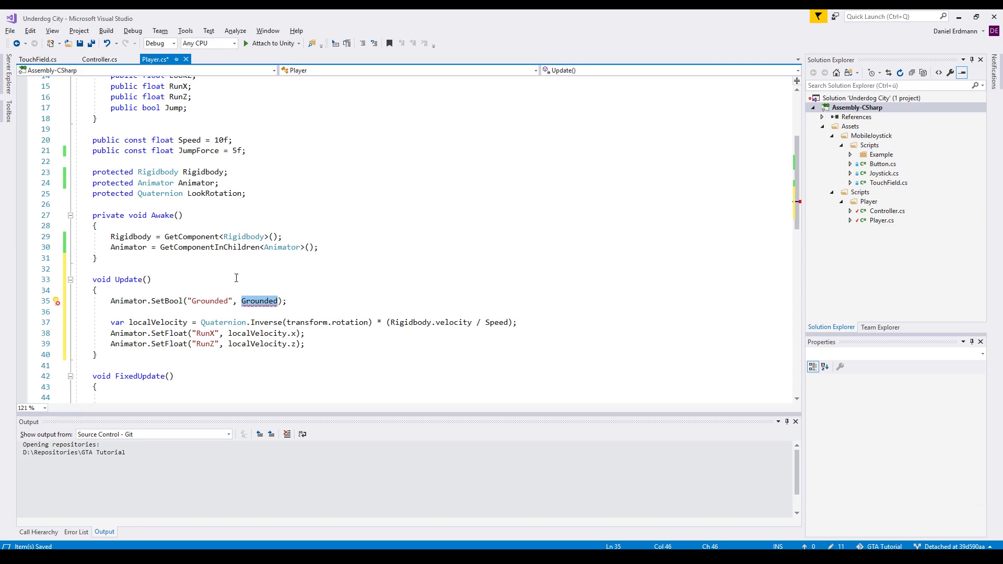
pyautogui.moveTo(269, 305)
pyautogui.doubleClick(157, 322)
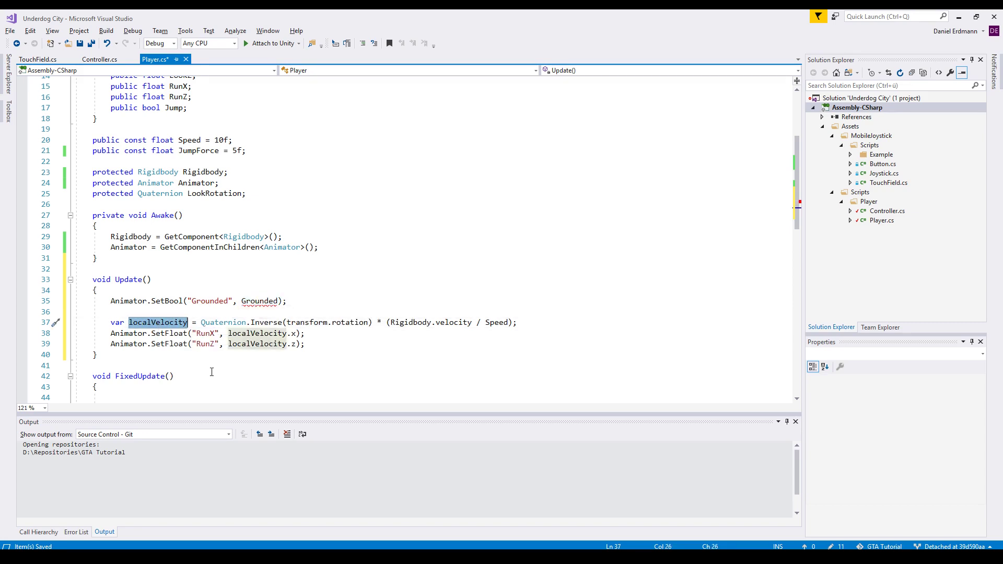
pyautogui.doubleClick(205, 333)
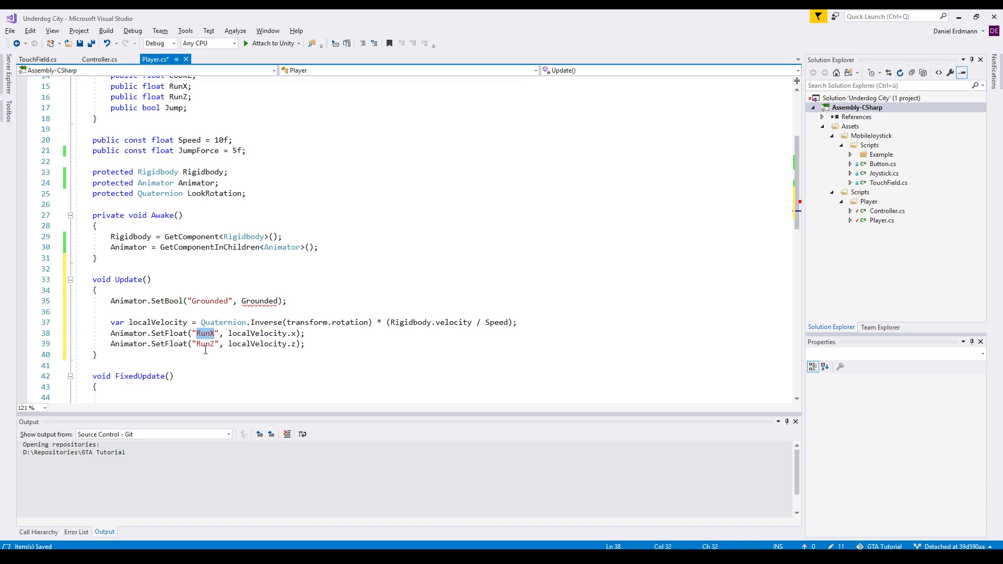
pyautogui.doubleClick(205, 344)
pyautogui.doubleClick(246, 335)
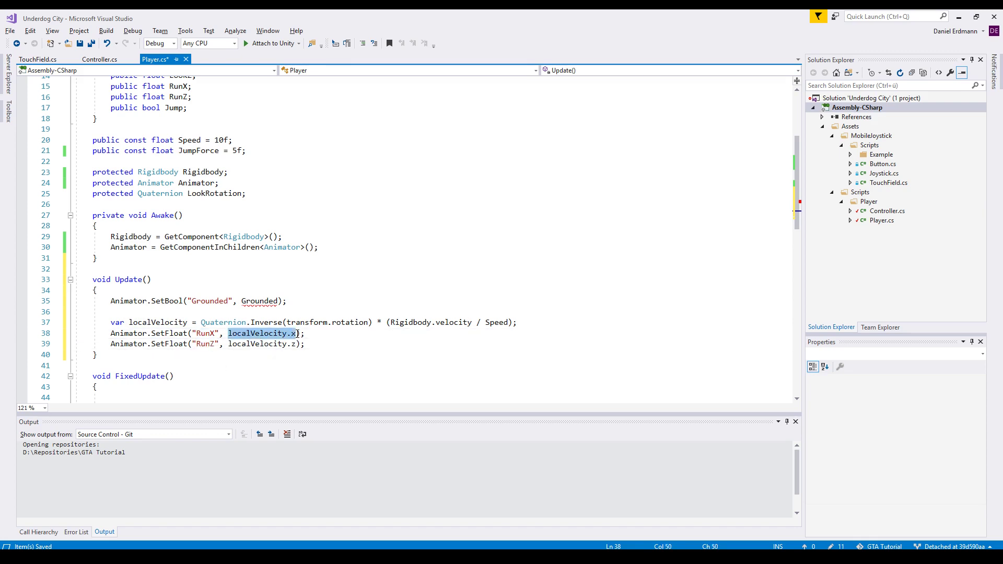
pyautogui.moveTo(228, 343); pyautogui.dragTo(296, 343)
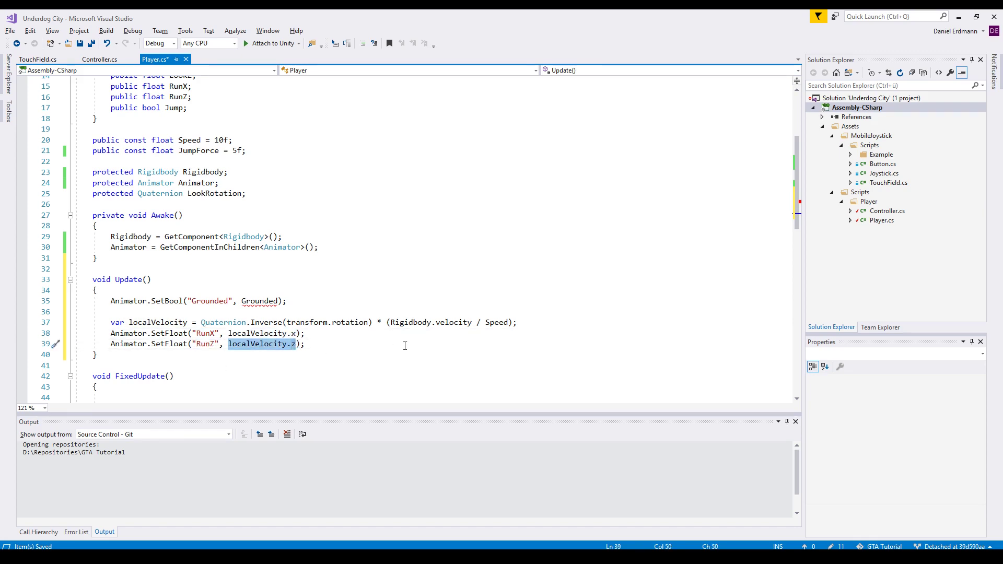
pyautogui.doubleClick(410, 322)
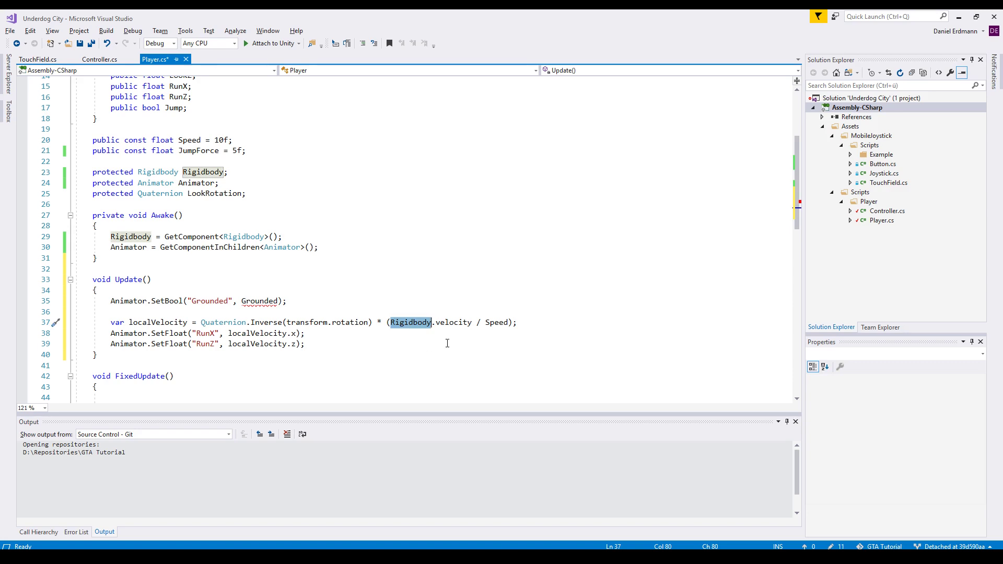
pyautogui.doubleClick(497, 323)
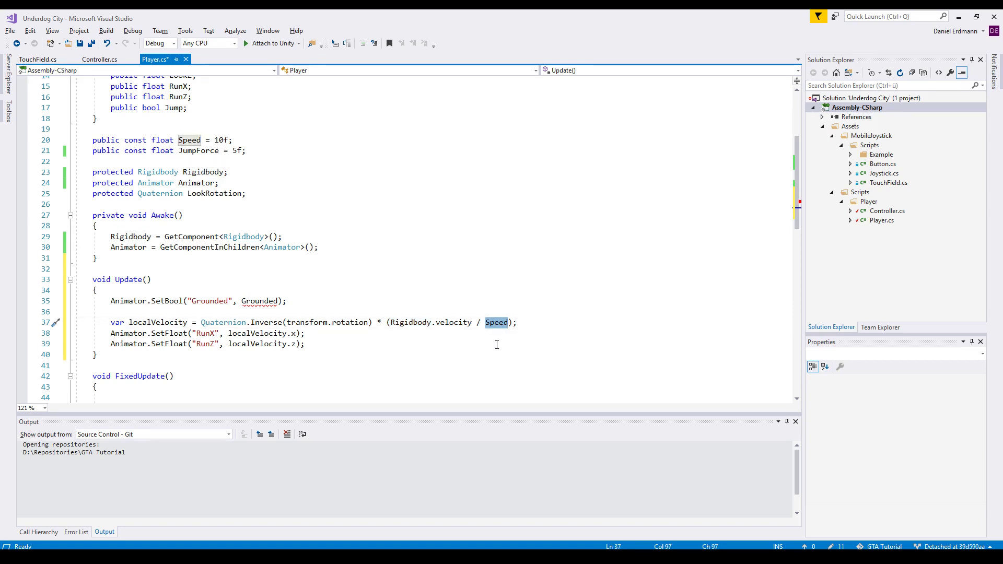
pyautogui.scroll(-4, 416, 323)
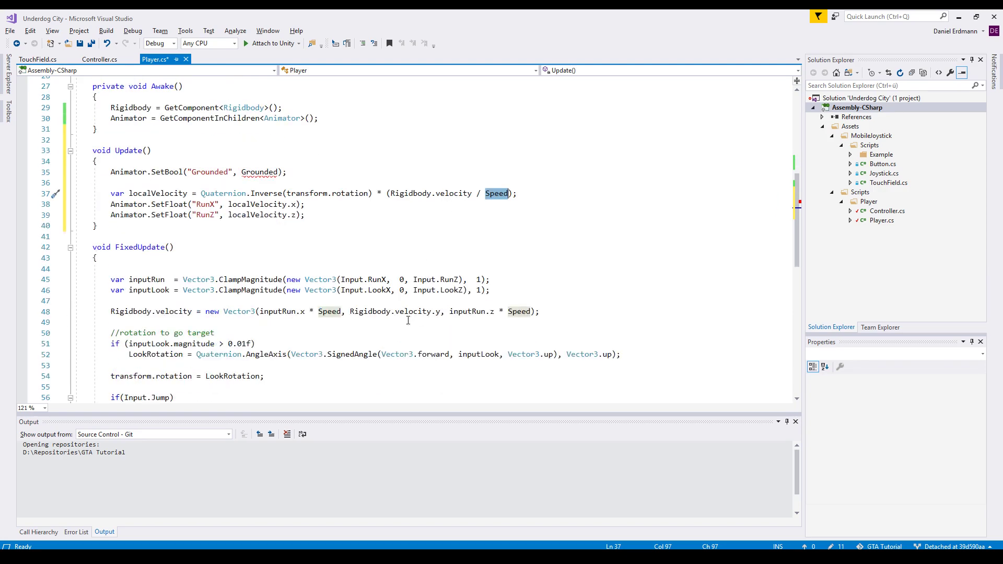
pyautogui.click(408, 311)
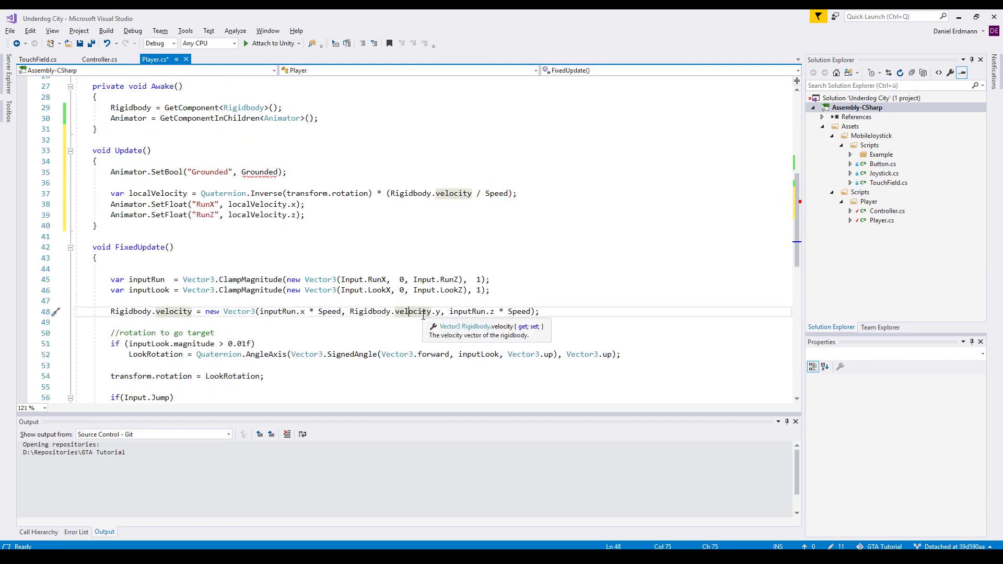
pyautogui.scroll(2, 471, 260)
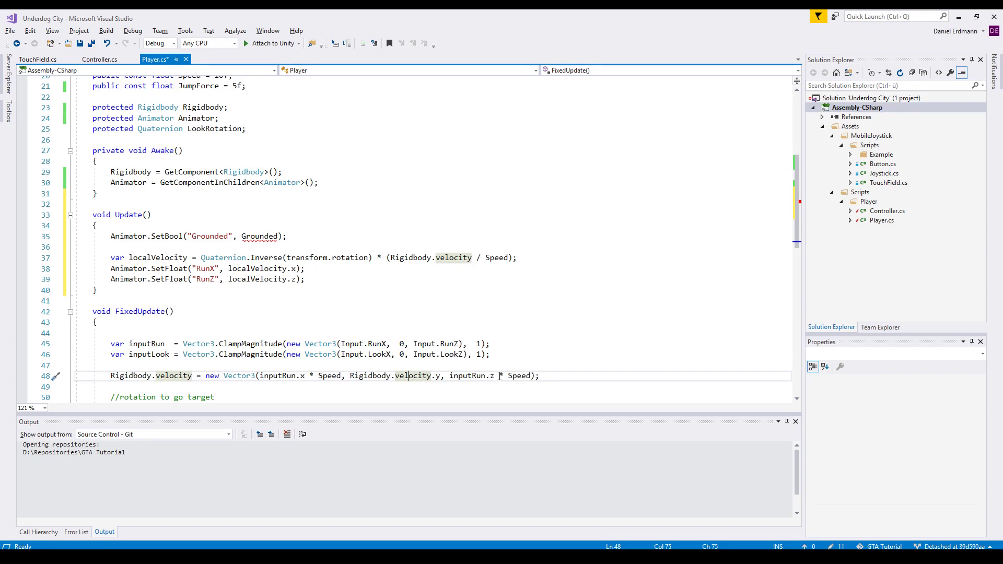
pyautogui.click(516, 376)
pyautogui.scroll(2, 489, 322)
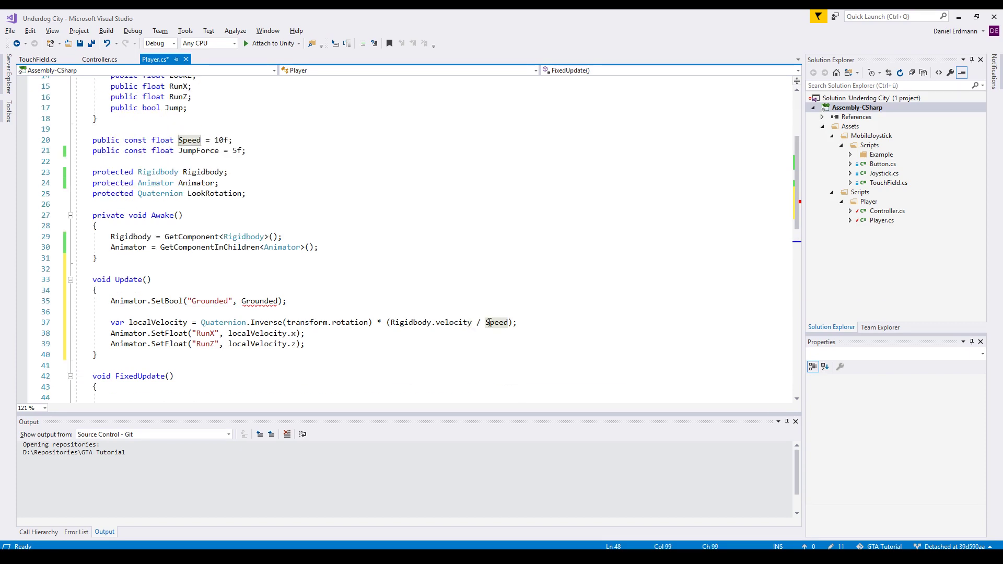
pyautogui.moveTo(476, 323); pyautogui.dragTo(508, 323)
pyautogui.moveTo(369, 322); pyautogui.dragTo(287, 322)
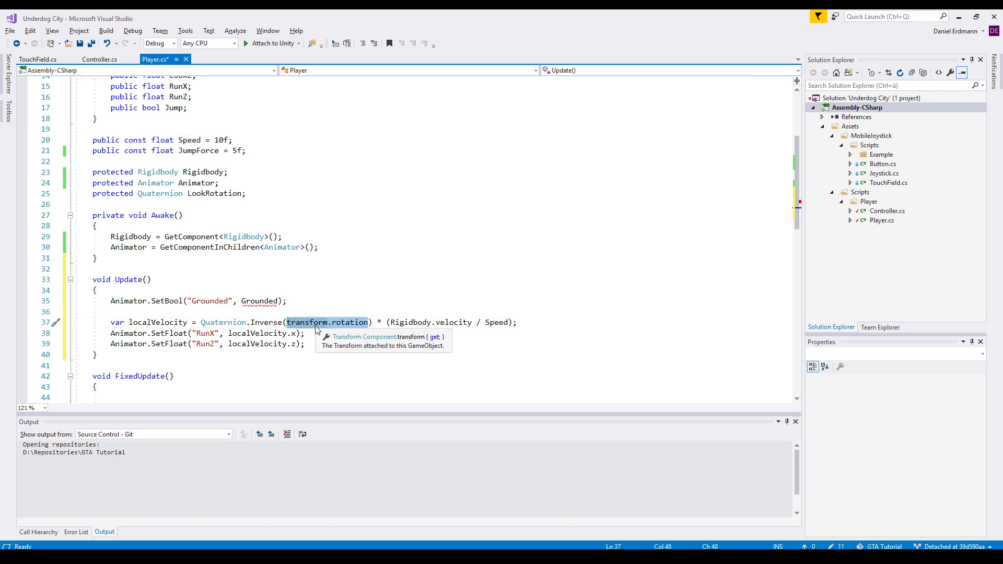
pyautogui.doubleClick(267, 322)
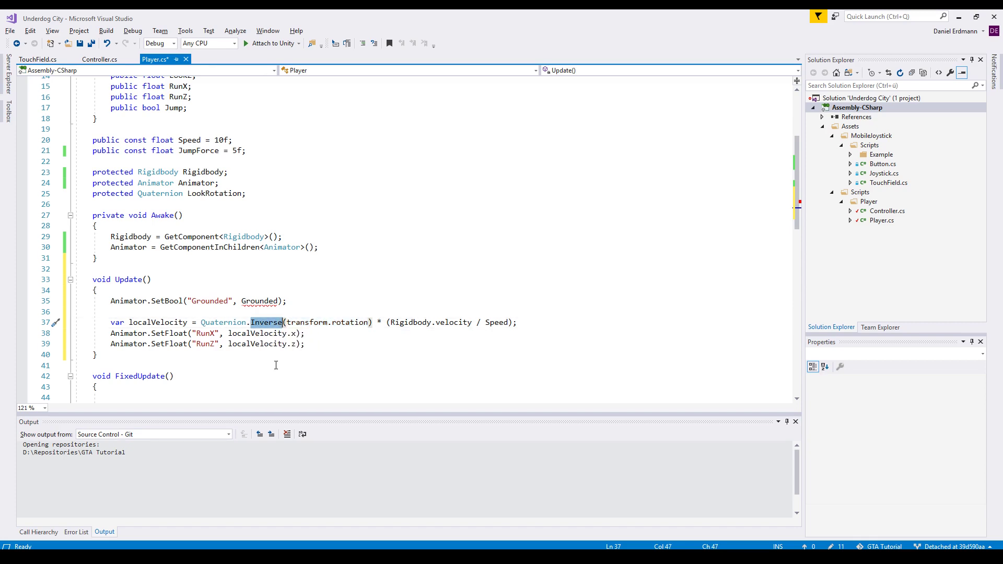
pyautogui.doubleClick(259, 301)
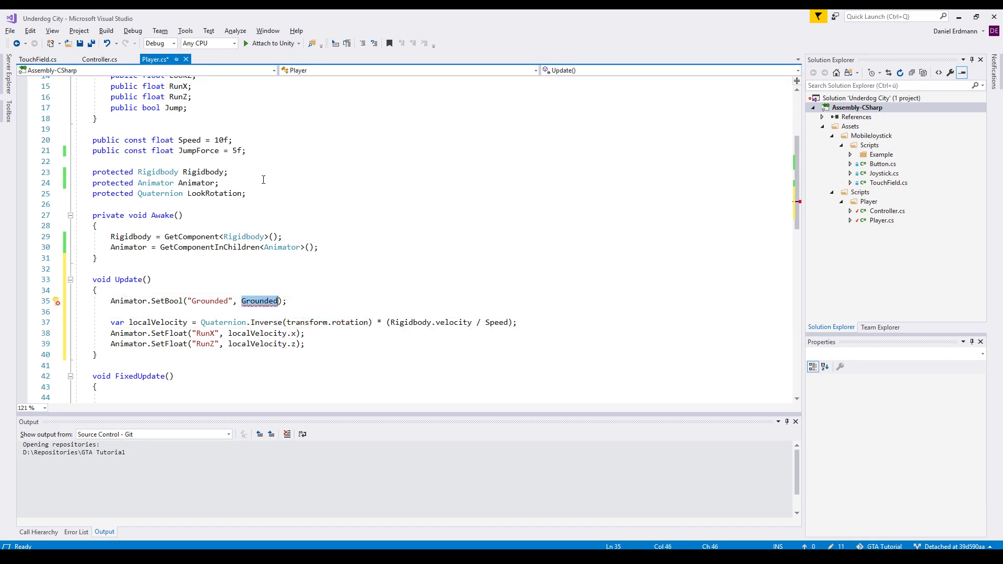
pyautogui.click(265, 152)
# - Add 'protected bool Grounded;' to Player.cs and save
pyautogui.press('Return')
pyautogui.press('Return')
pyautogui.write('protected ')
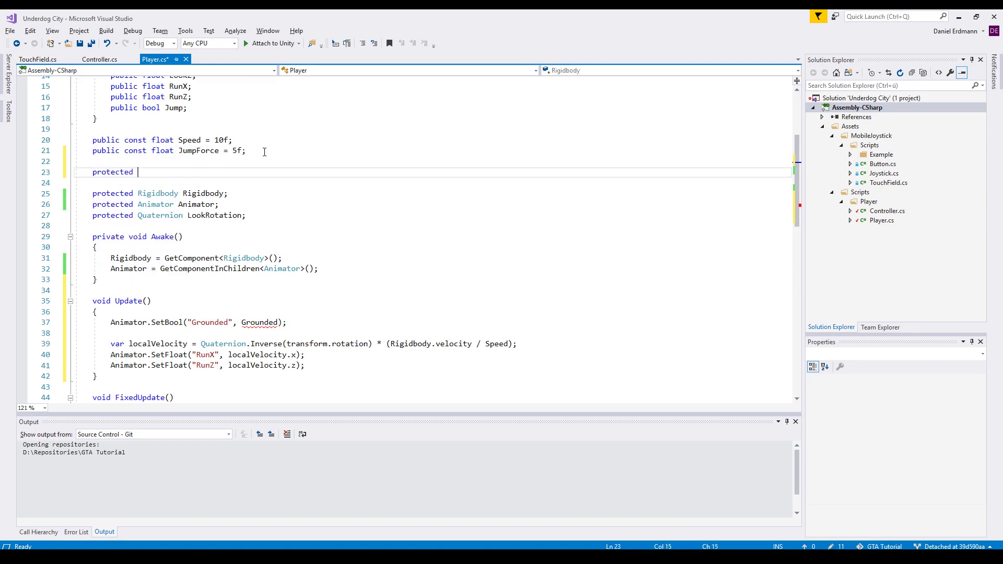
pyautogui.write('bool Grounded;')
pyautogui.hotkey('ctrl', 's')
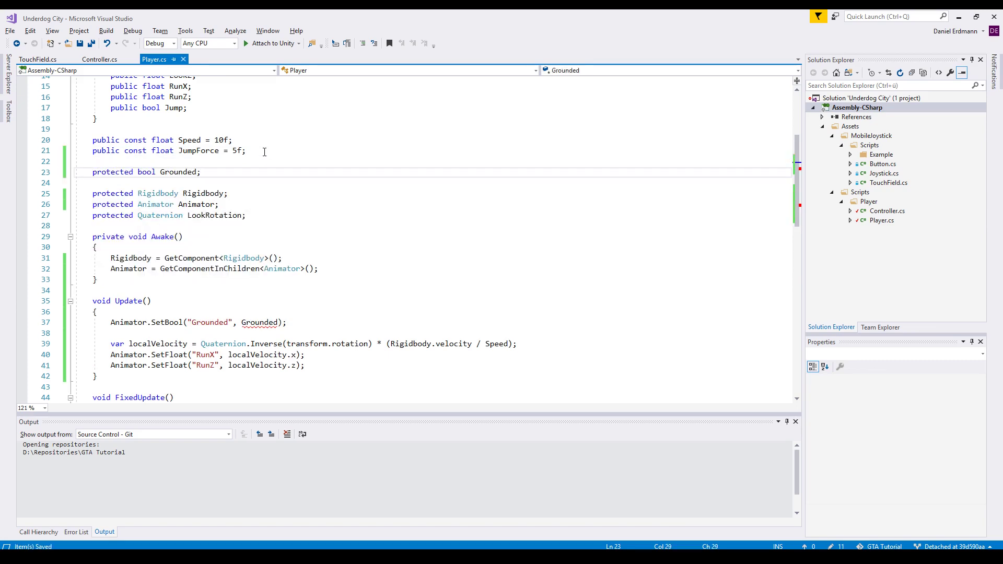
# - Review the Grounded OverlapSphere ground check with its 0.3f radius
pyautogui.scroll(-7, 264, 151)
pyautogui.scroll(-1, 265, 152)
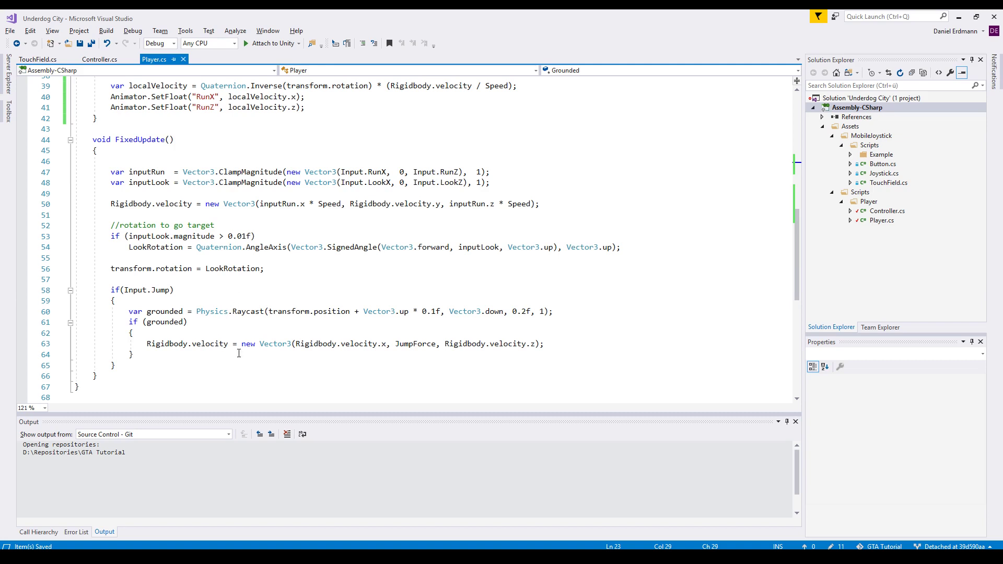
pyautogui.doubleClick(169, 312)
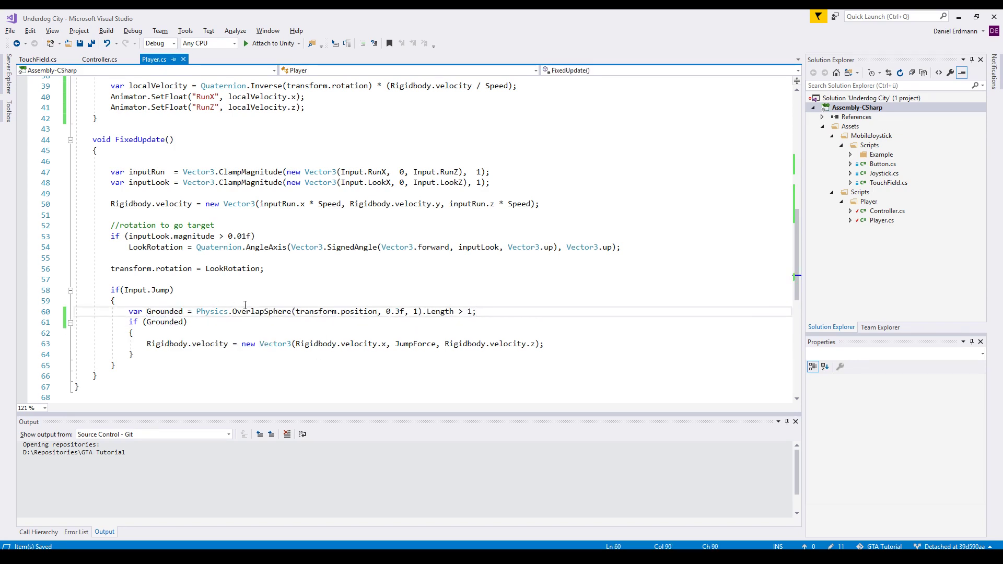
pyautogui.moveTo(148, 311); pyautogui.dragTo(188, 313)
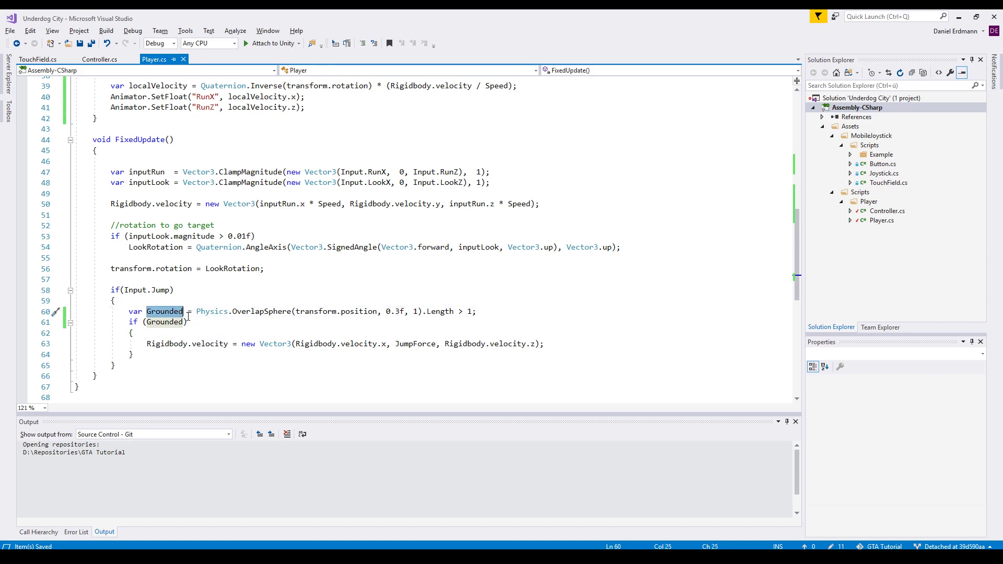
pyautogui.doubleClick(247, 313)
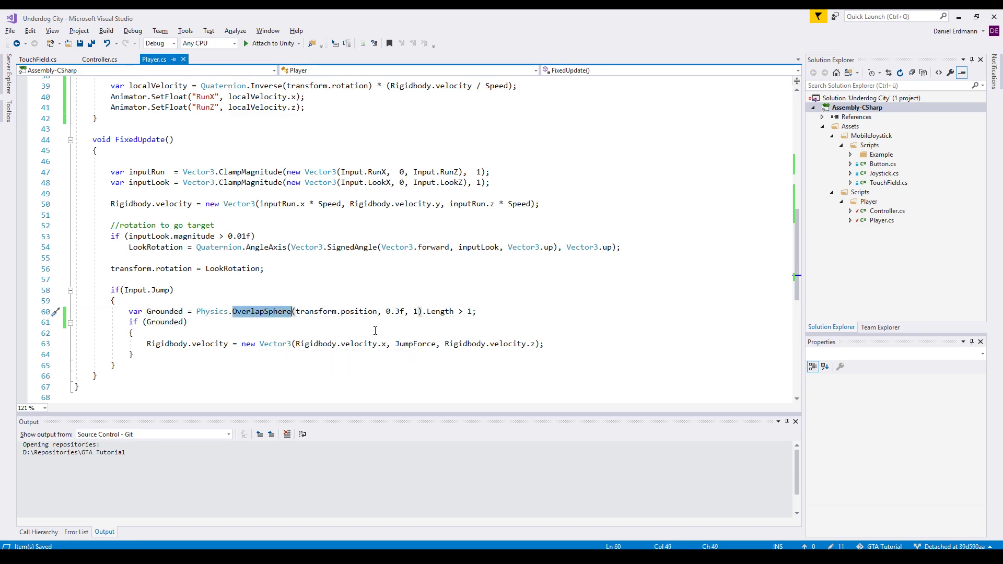
pyautogui.moveTo(405, 312); pyautogui.dragTo(388, 316)
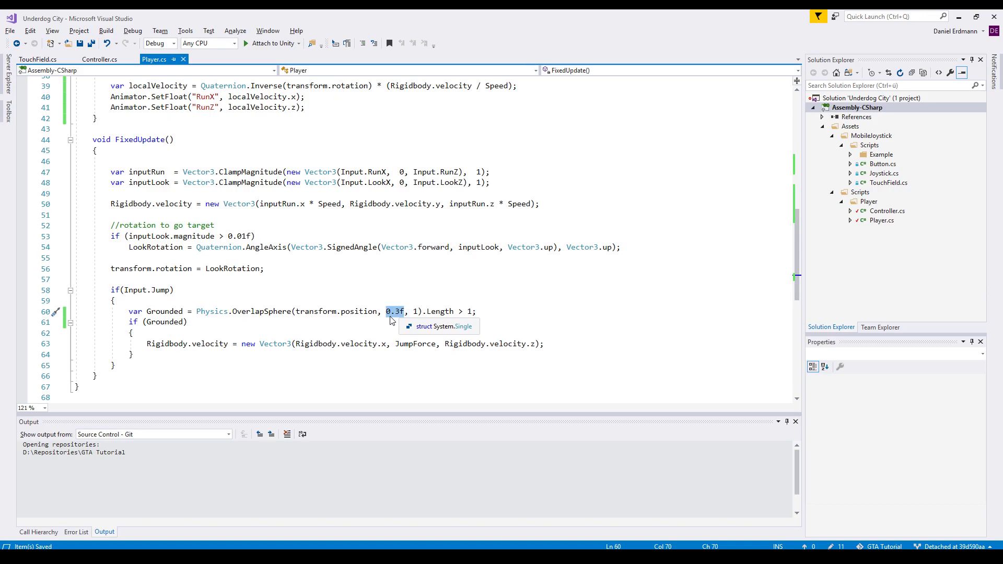
pyautogui.hotkey('alt', 'Tab')
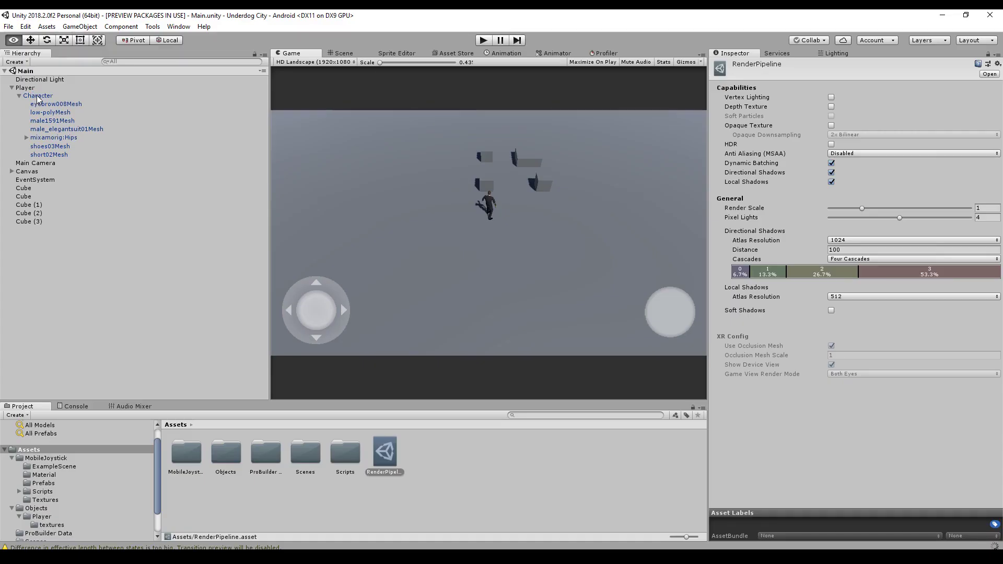
# - Select Character and confirm its Transform position X, Y, Z and rotation are 0
pyautogui.click(37, 97)
pyautogui.click(37, 96)
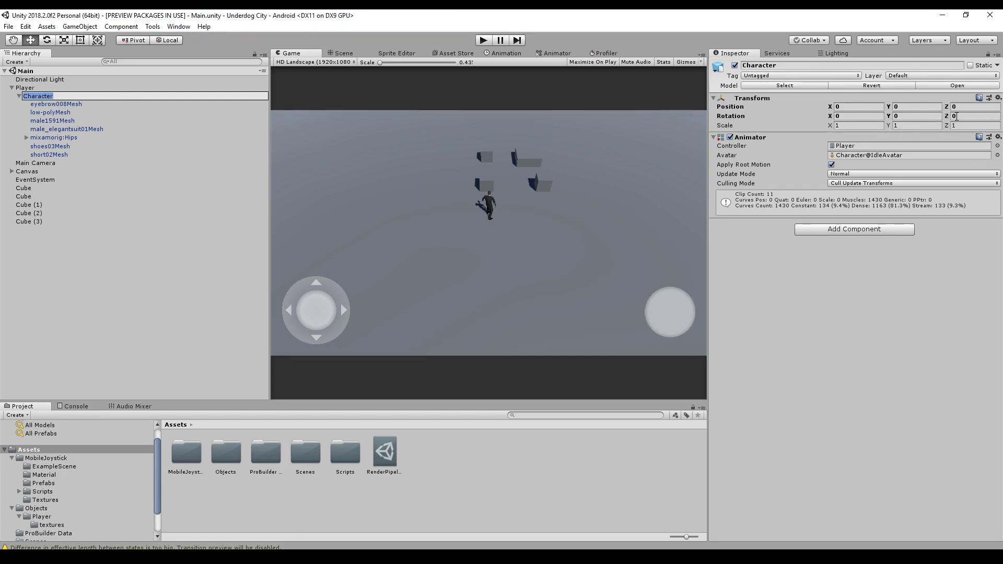
pyautogui.click(26, 88)
pyautogui.click(34, 96)
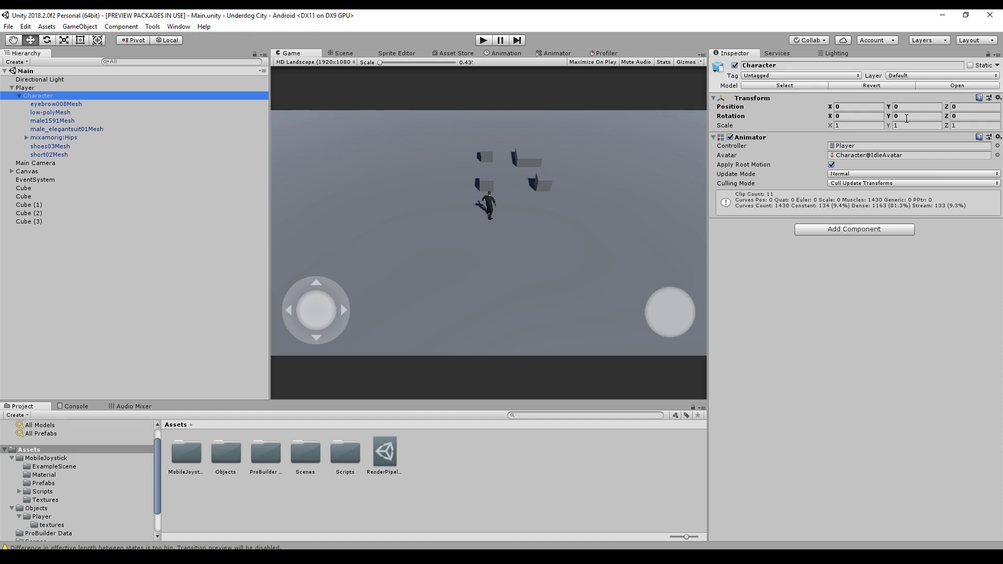
pyautogui.click(847, 106)
pyautogui.click(921, 106)
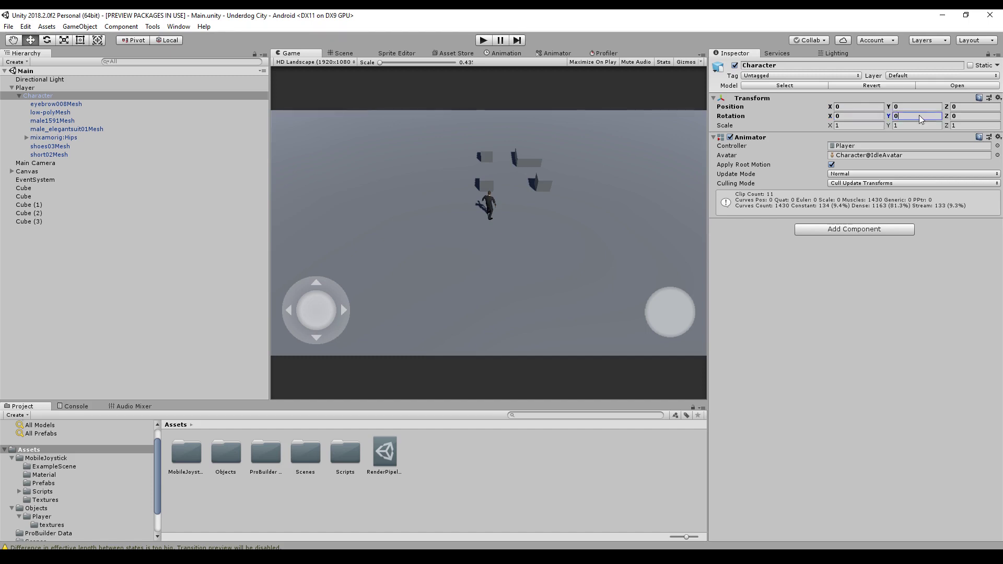
pyautogui.click(976, 107)
pyautogui.click(968, 116)
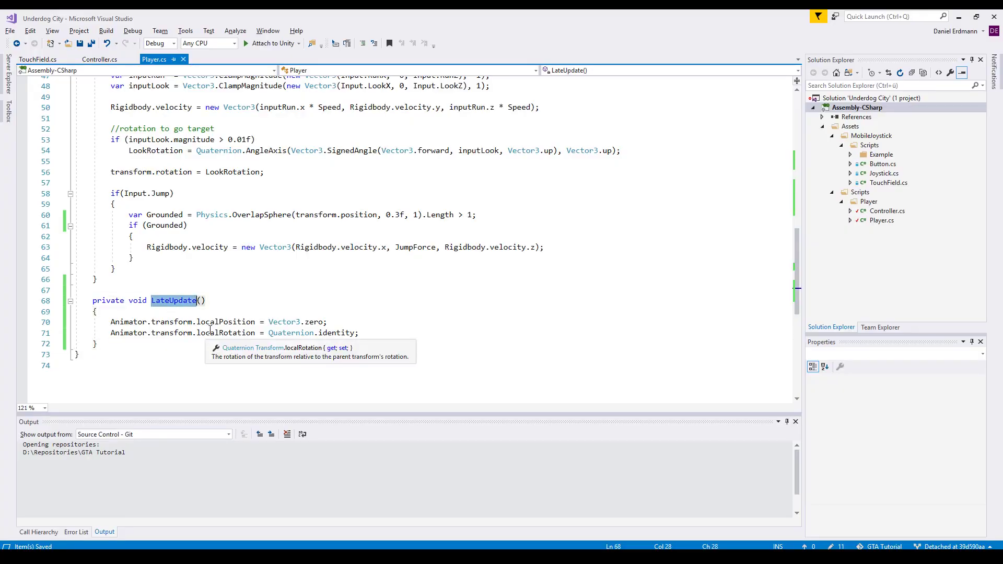
# - Review LateUpdate resetting the Animator's local position to zero and rotation to identity
pyautogui.doubleClick(225, 322)
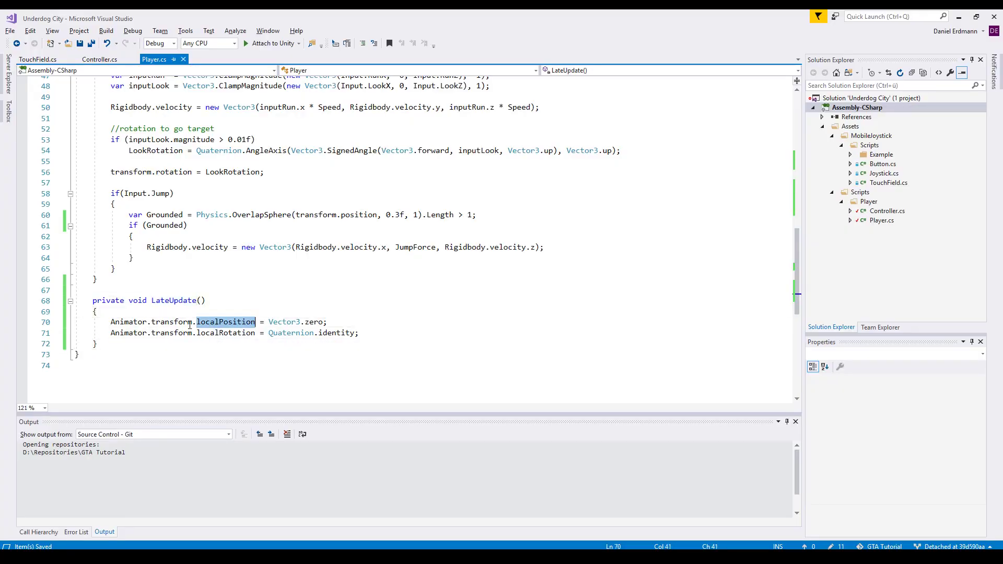
pyautogui.doubleClick(225, 332)
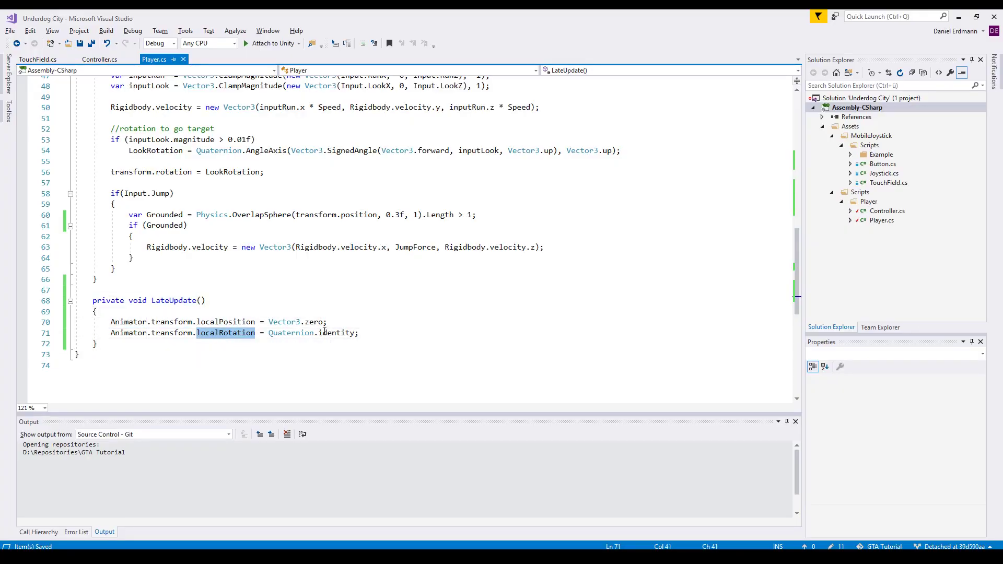
pyautogui.doubleClick(326, 333)
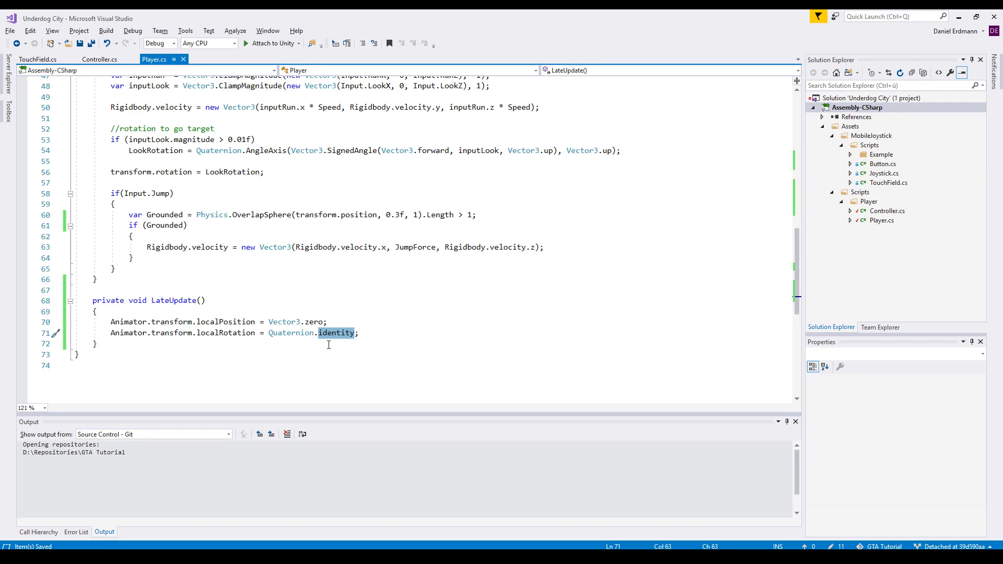
pyautogui.moveTo(115, 335); pyautogui.dragTo(72, 302)
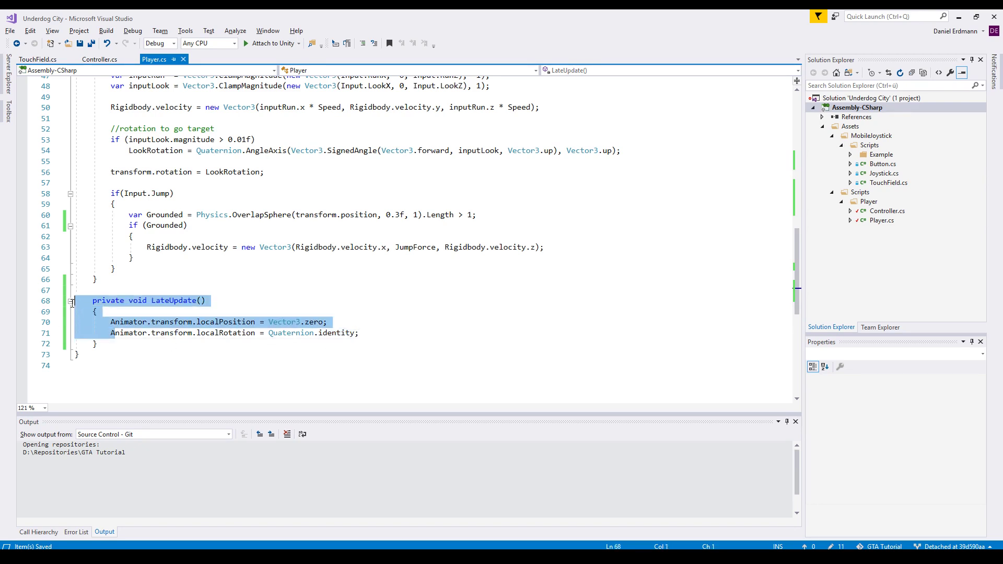
pyautogui.click(110, 302)
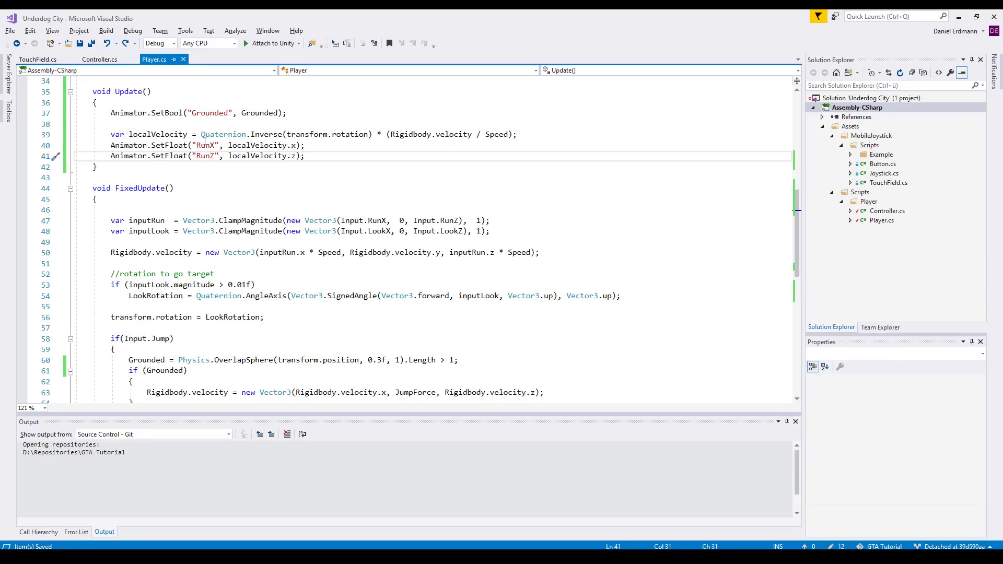
# - Move the Grounded OverlapSphere assignment above the jump check in FixedUpdate
pyautogui.scroll(-4, 231, 173)
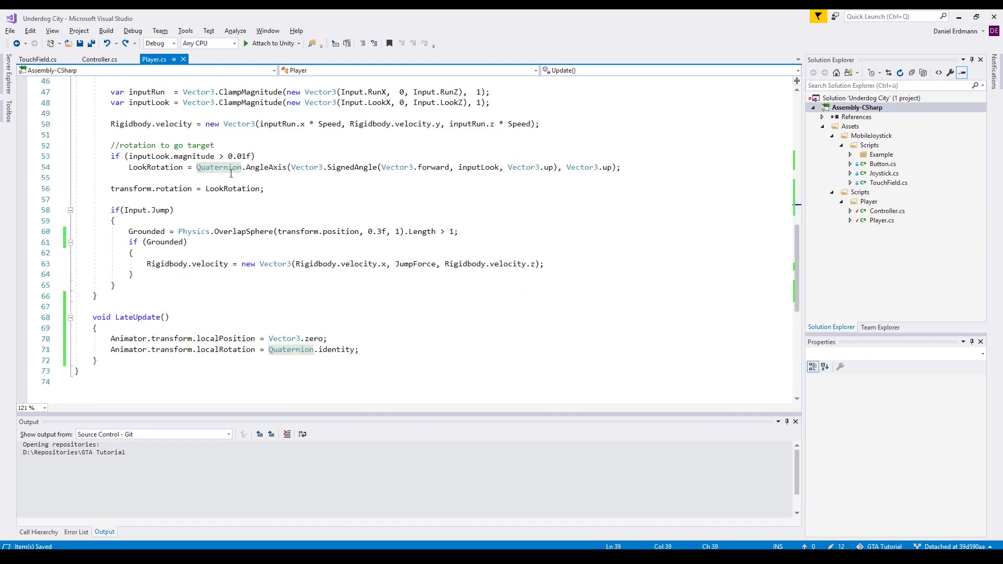
pyautogui.click(444, 232)
pyautogui.hotkey('shift', 'Up')
pyautogui.hotkey('ctrl', 'x')
pyautogui.click(145, 202)
pyautogui.hotkey('ctrl', 'v')
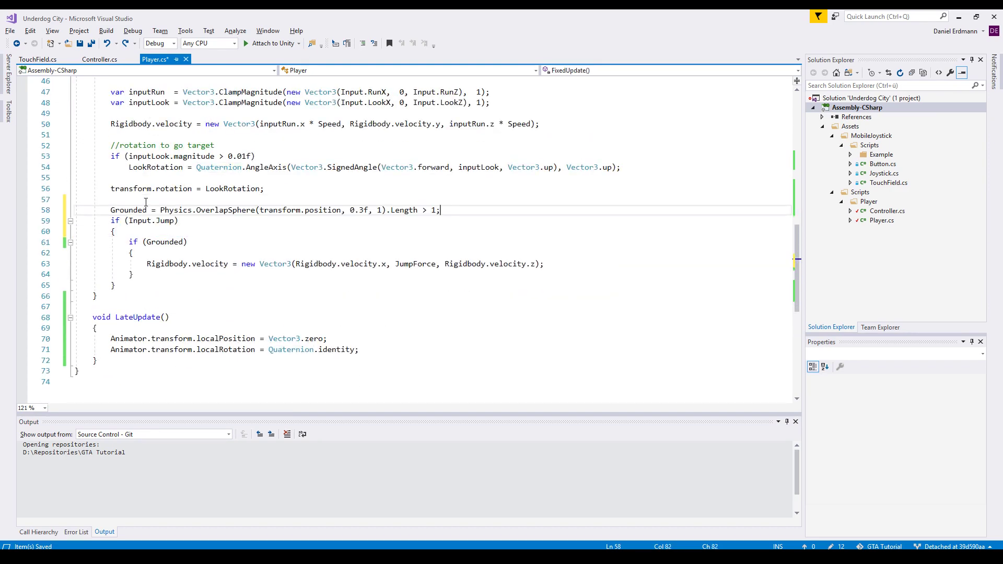
pyautogui.press('Return')
pyautogui.hotkey('alt', 'Tab')
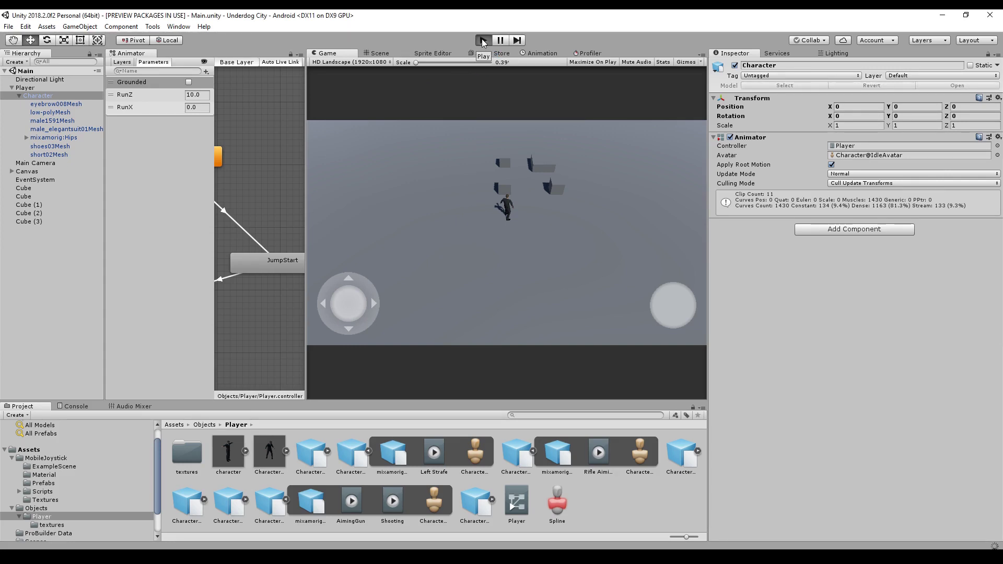
# - Play the scene with Character selected, jump twice with Space and run forward with W
pyautogui.click(482, 40)
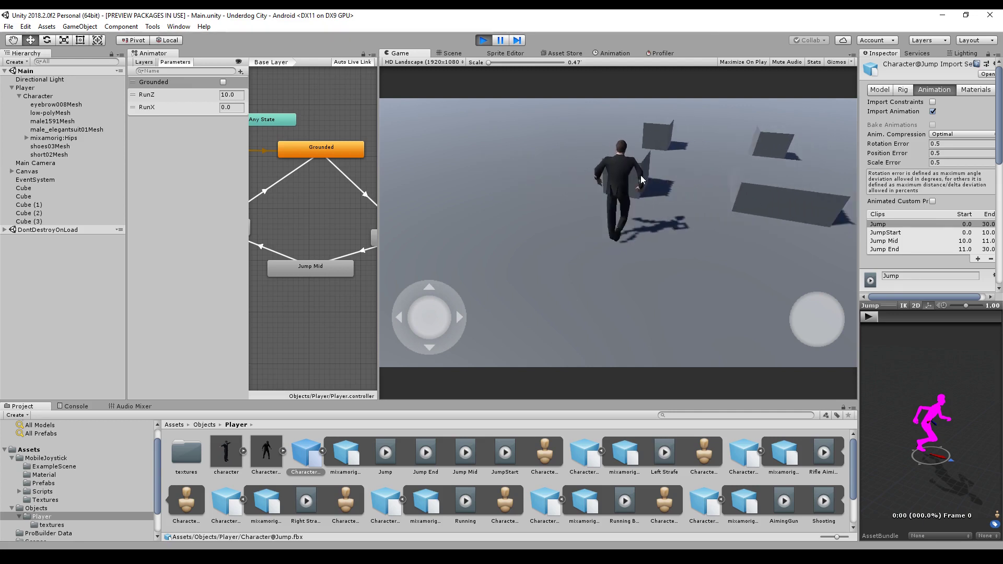
pyautogui.click(37, 96)
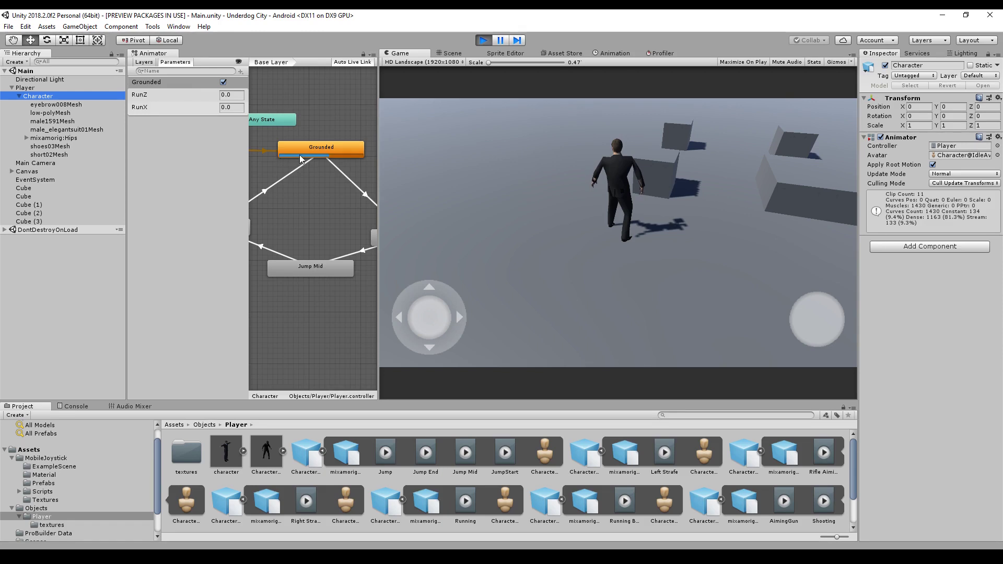
pyautogui.click(608, 206)
pyautogui.press('space')
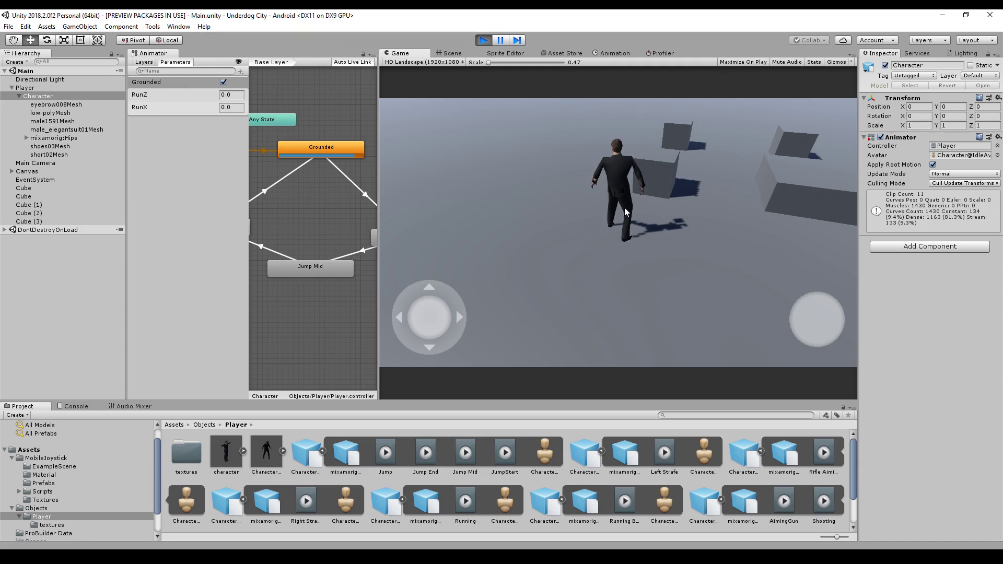
pyautogui.press('space')
pyautogui.press('w')
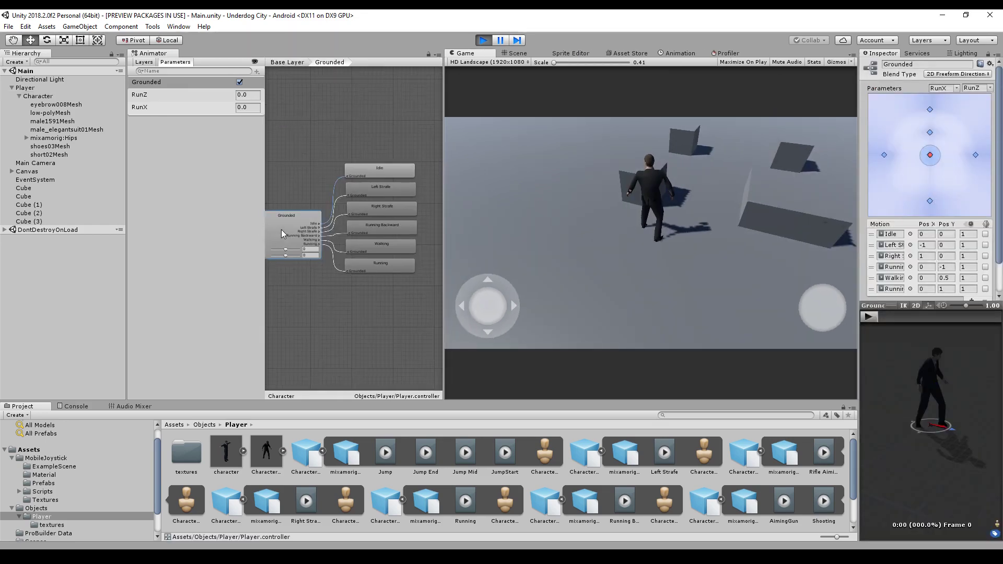
# - Run the character left in play mode, watching RunX/RunZ drive the blend tree children, then stop the game
pyautogui.scroll(3, 293, 219)
pyautogui.press('a')
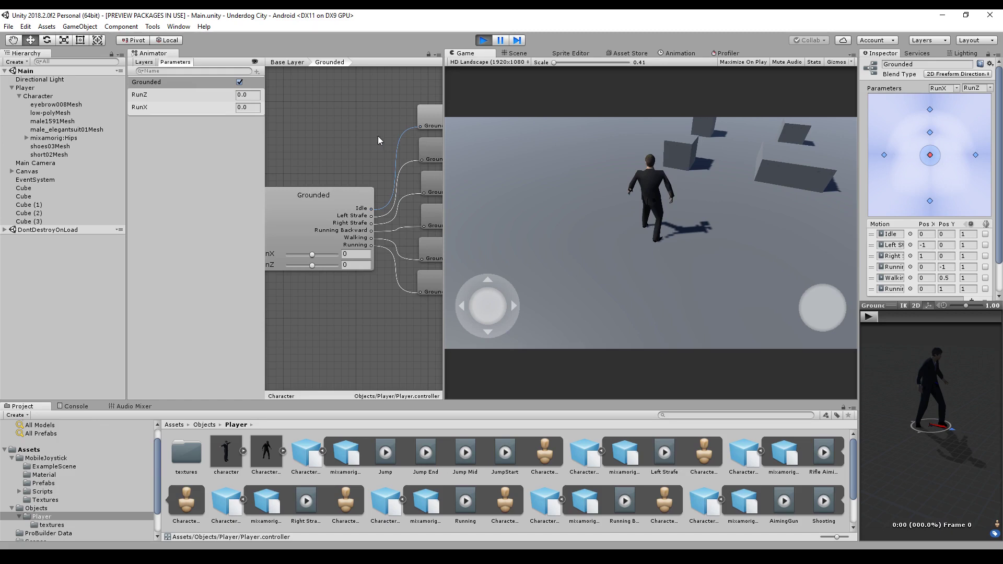
pyautogui.moveTo(378, 136); pyautogui.dragTo(283, 133, button='middle')
pyautogui.click(578, 177)
pyautogui.press('a')
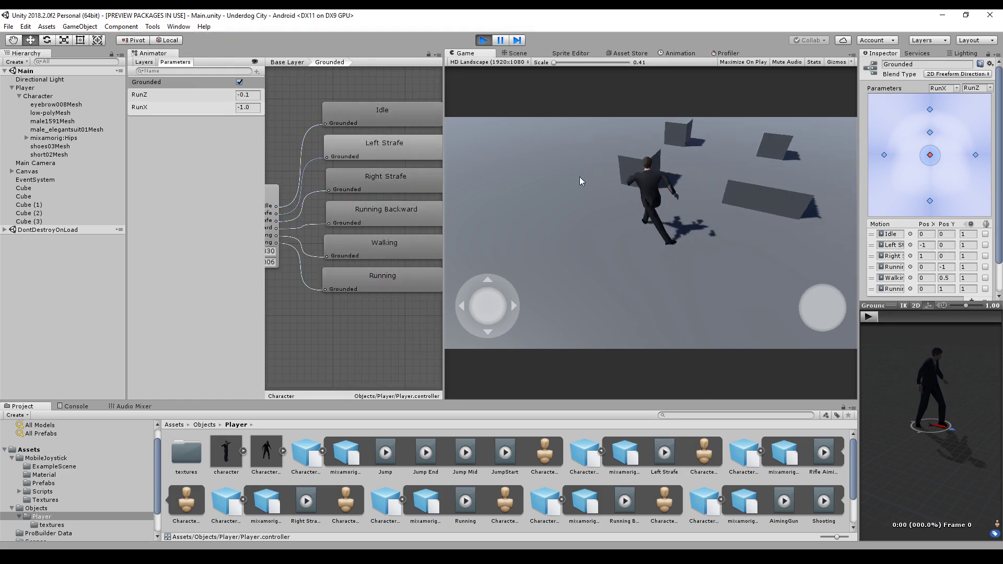
pyautogui.click(997, 54)
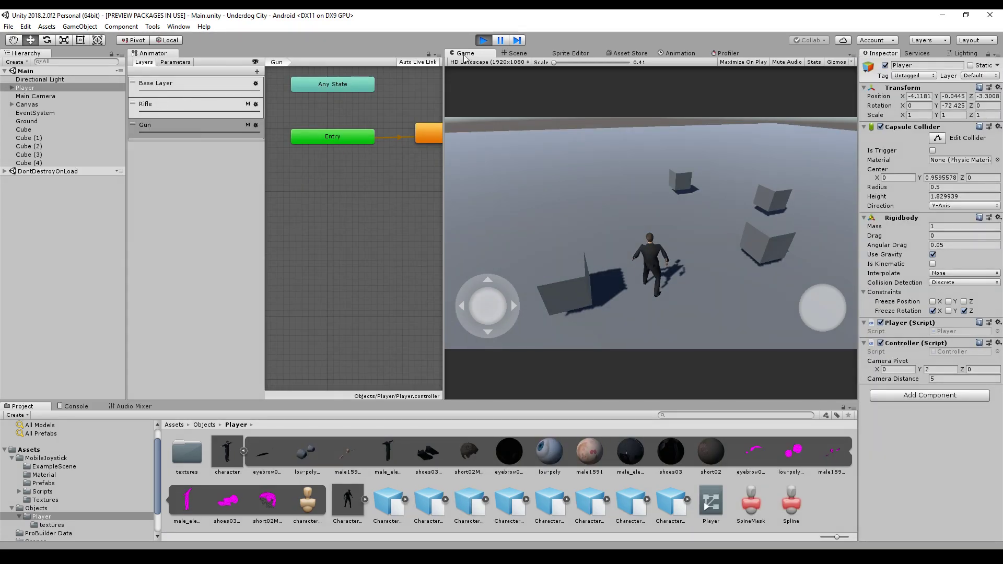
pyautogui.click(483, 40)
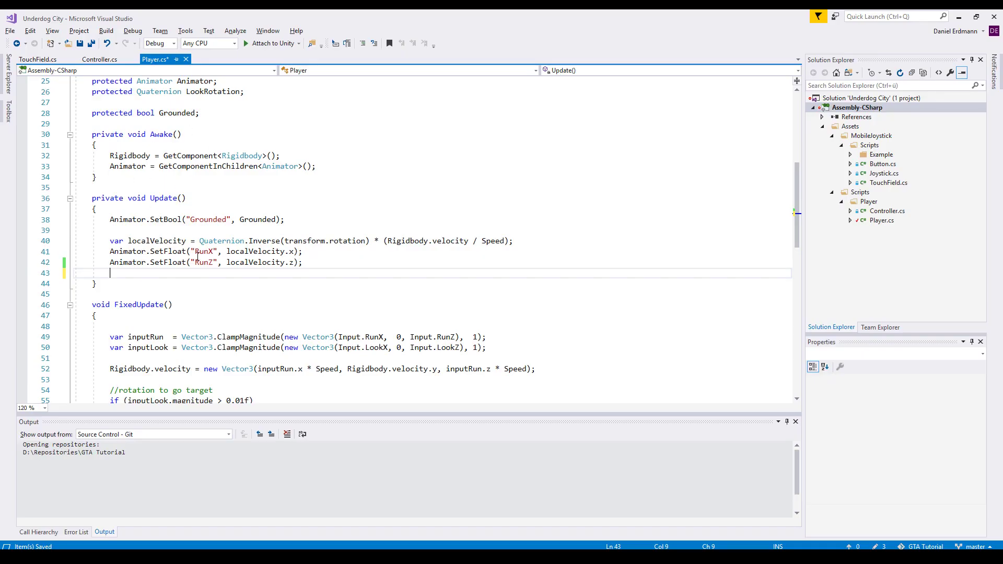
# - Add Animator.SetLayerWeight(2, 1); below the SetFloat calls in Update and read its Quick Info
pyautogui.press('Return')
pyautogui.write('Animator.SetLayerWeight(2, 1);')
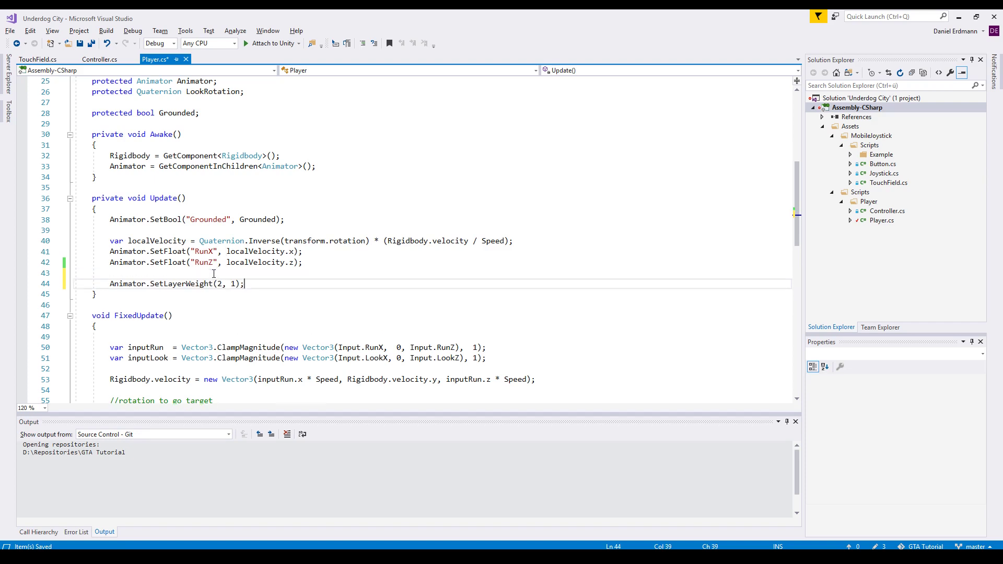
pyautogui.doubleClick(114, 285)
pyautogui.doubleClick(196, 286)
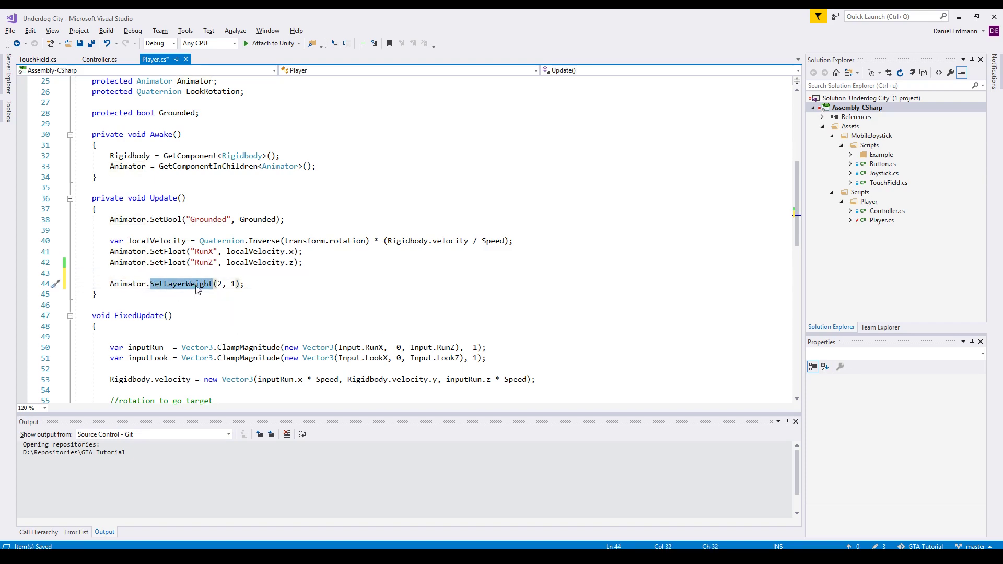
pyautogui.moveTo(197, 288)
# - Check the layer index 2 and weight 1 arguments, then return to Unity
pyautogui.click(219, 283)
pyautogui.doubleClick(219, 284)
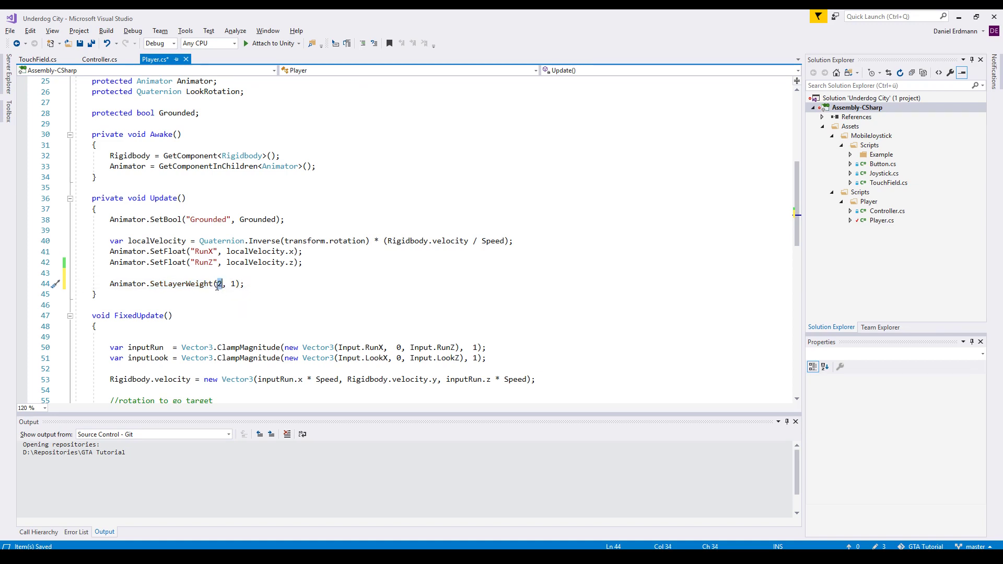
pyautogui.doubleClick(234, 284)
pyautogui.hotkey('alt', 'Tab')
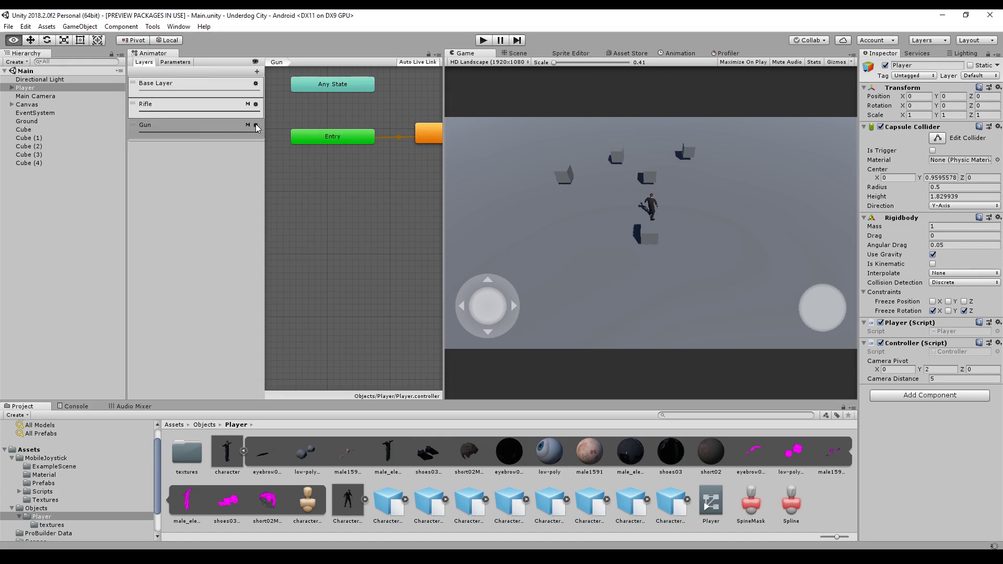
# - Raise the Gun layer's Weight slider from 0 to 1 in the Animator Layers tab
pyautogui.click(256, 125)
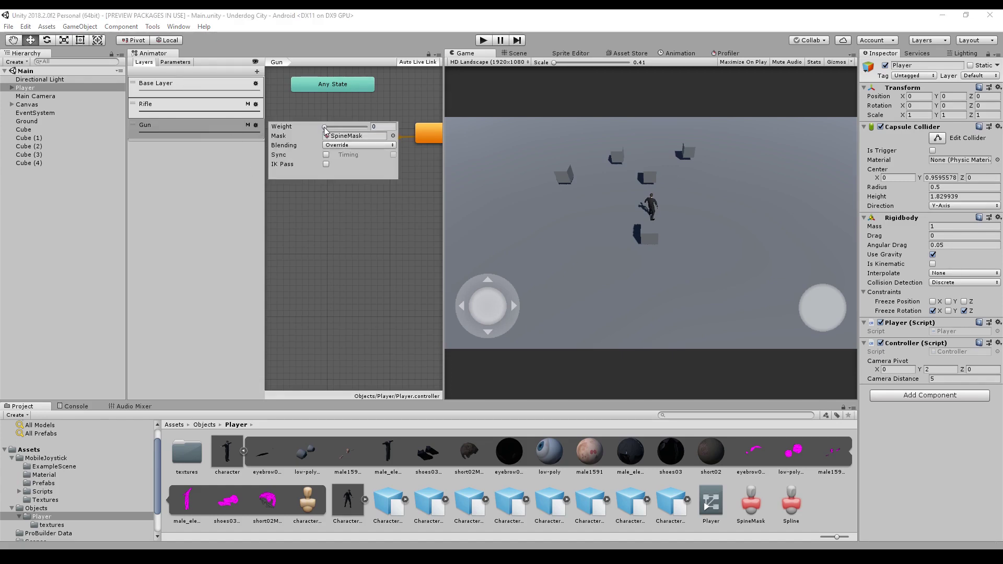
pyautogui.moveTo(324, 128); pyautogui.dragTo(375, 129)
pyautogui.click(352, 186)
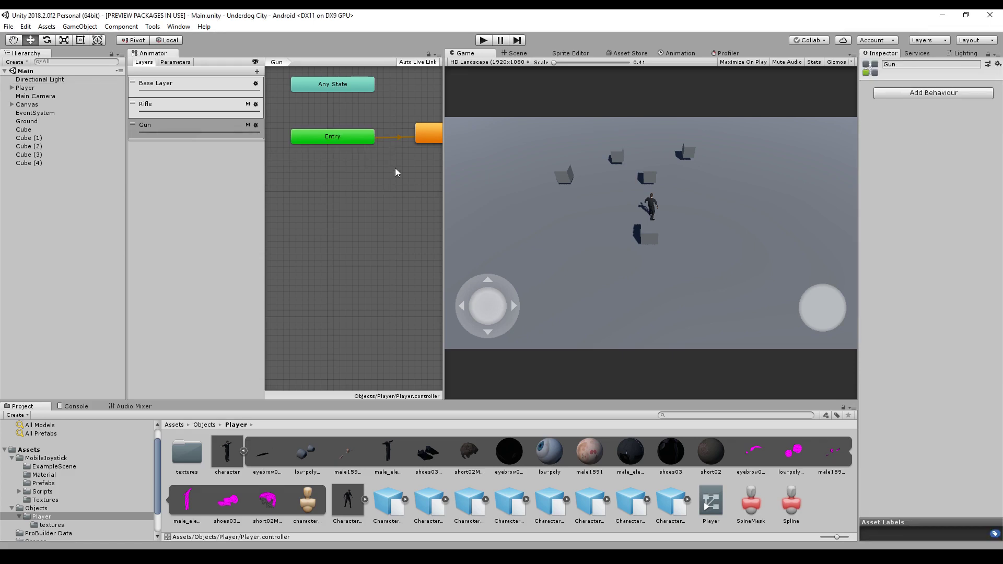
pyautogui.moveTo(328, 204); pyautogui.dragTo(335, 201)
# - Start play mode with Ctrl+P and walk the character forward among the cubes with W
pyautogui.hotkey('ctrl', 'p')
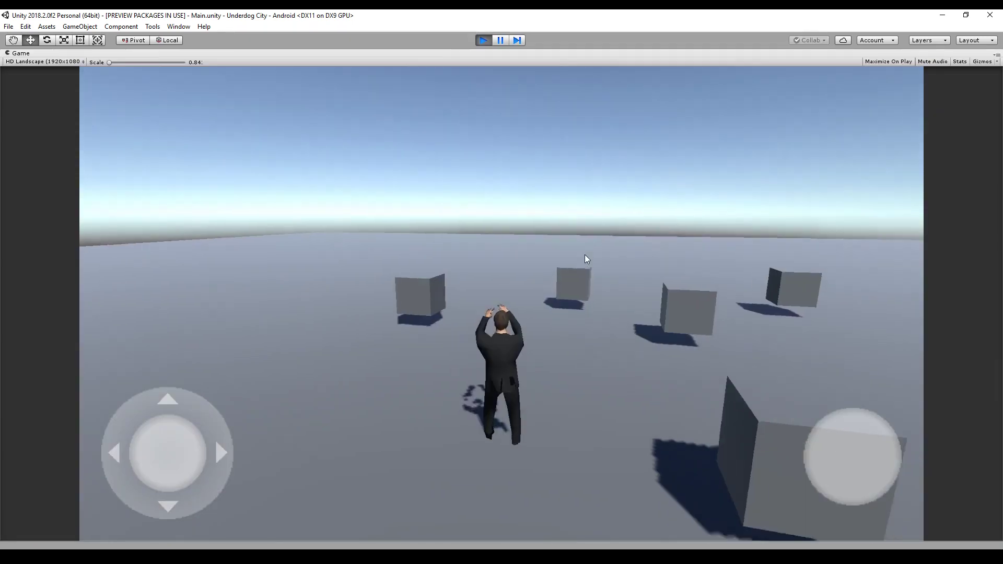
pyautogui.press('w')
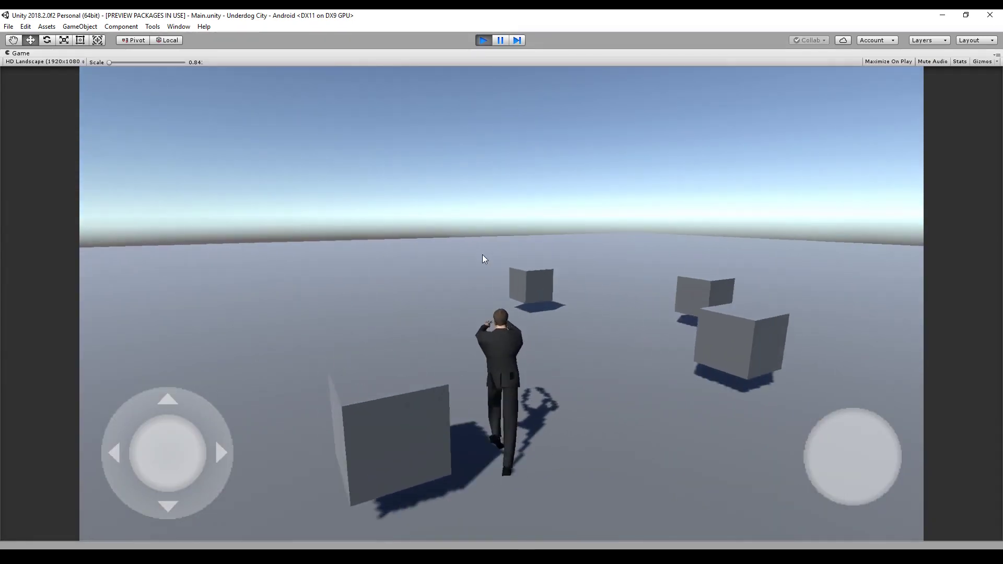
pyautogui.press('w')
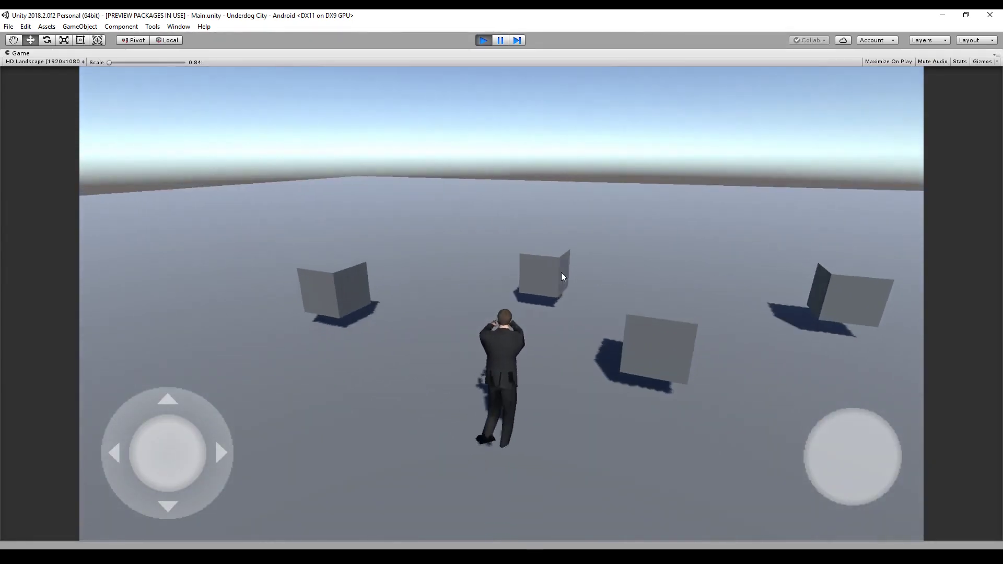
pyautogui.press('w')
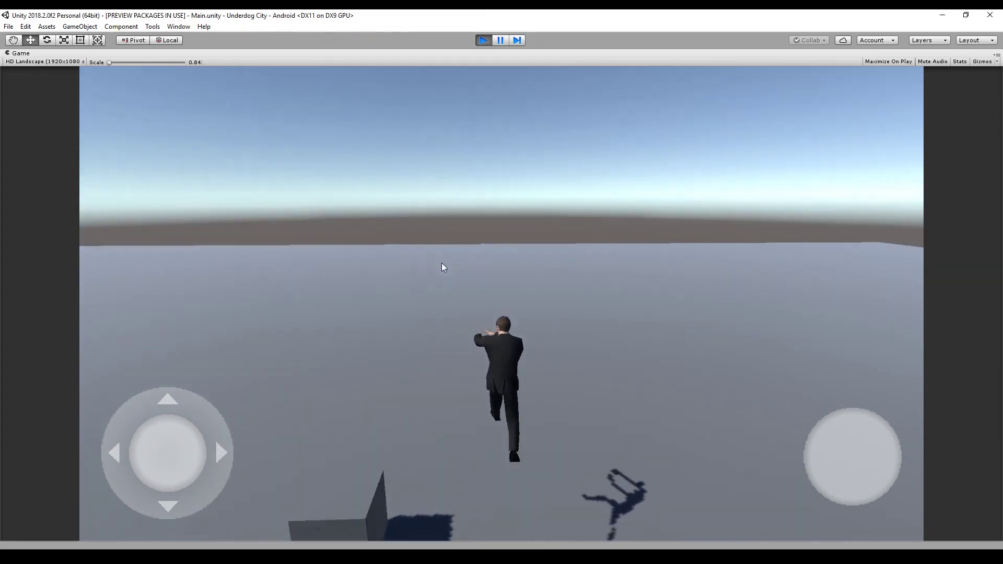
pyautogui.press('w')
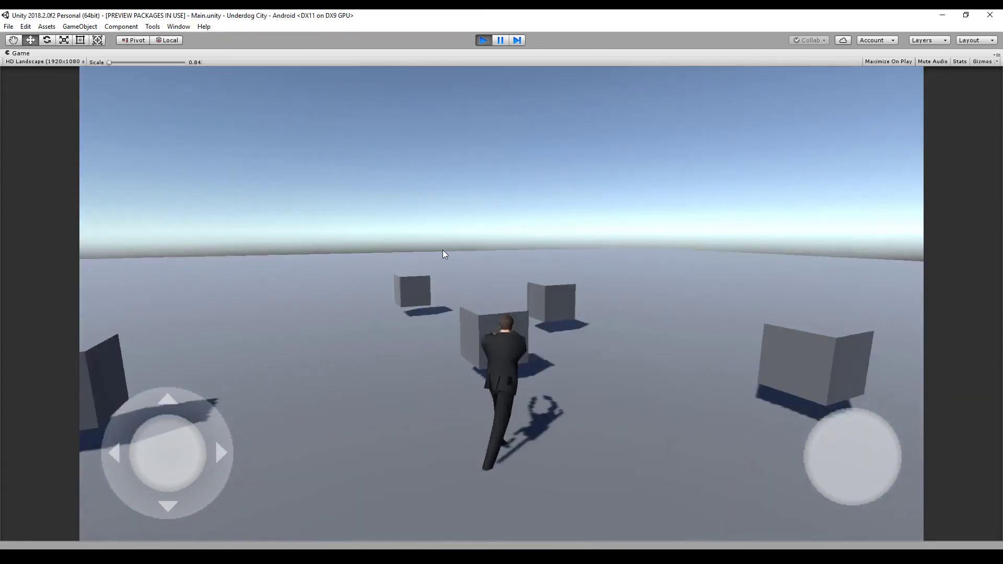
pyautogui.press('w')
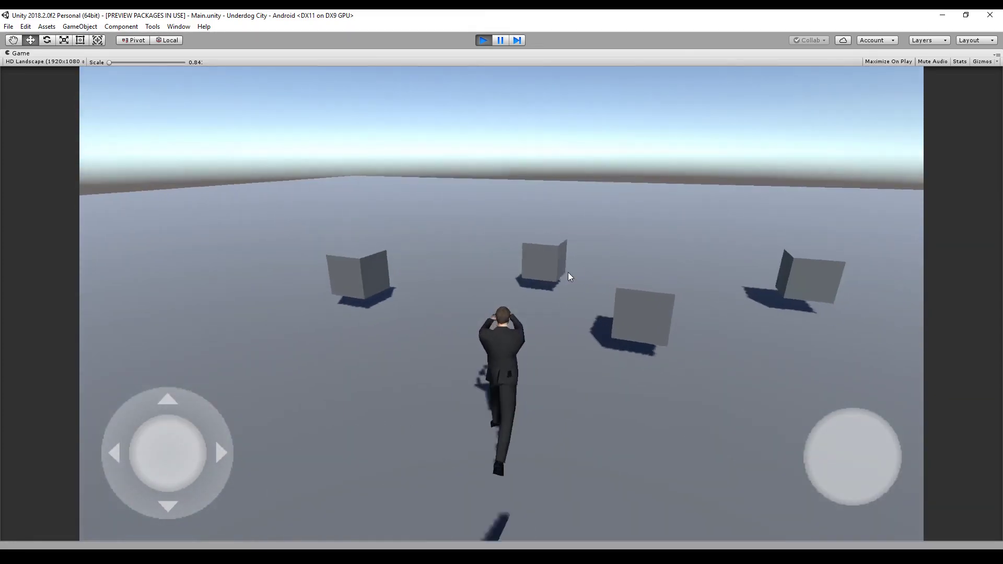
pyautogui.press('w')
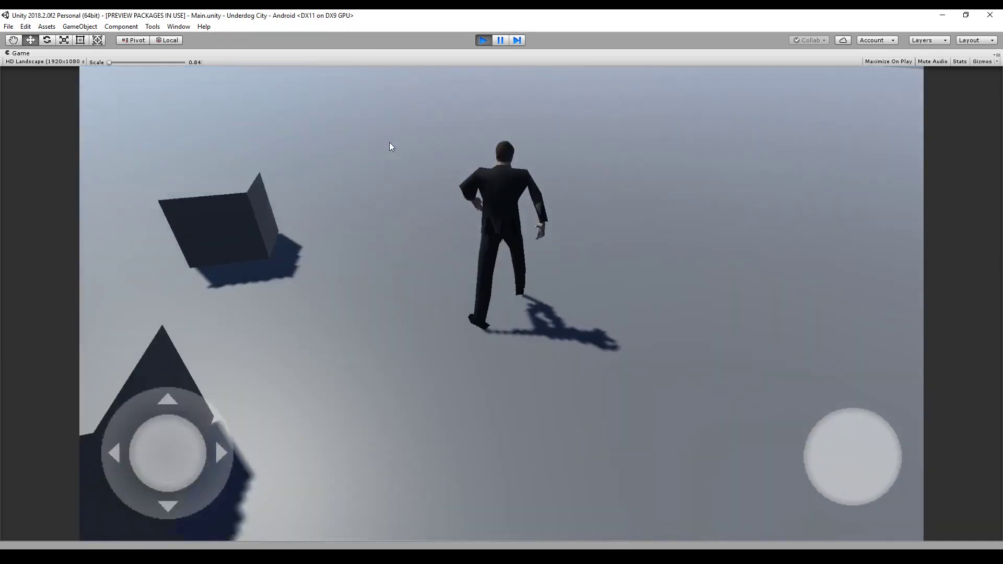
pyautogui.press('w')
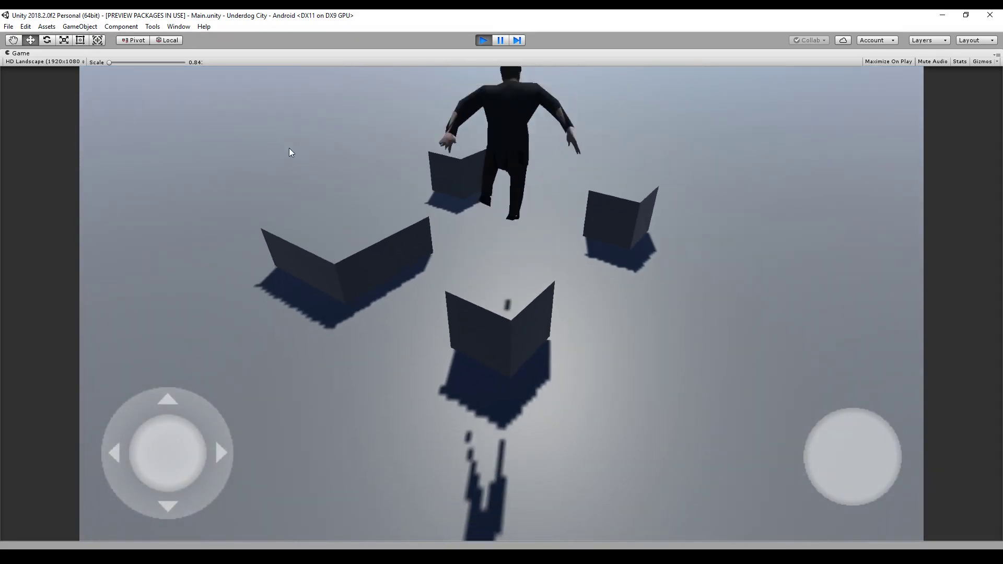
pyautogui.press('w')
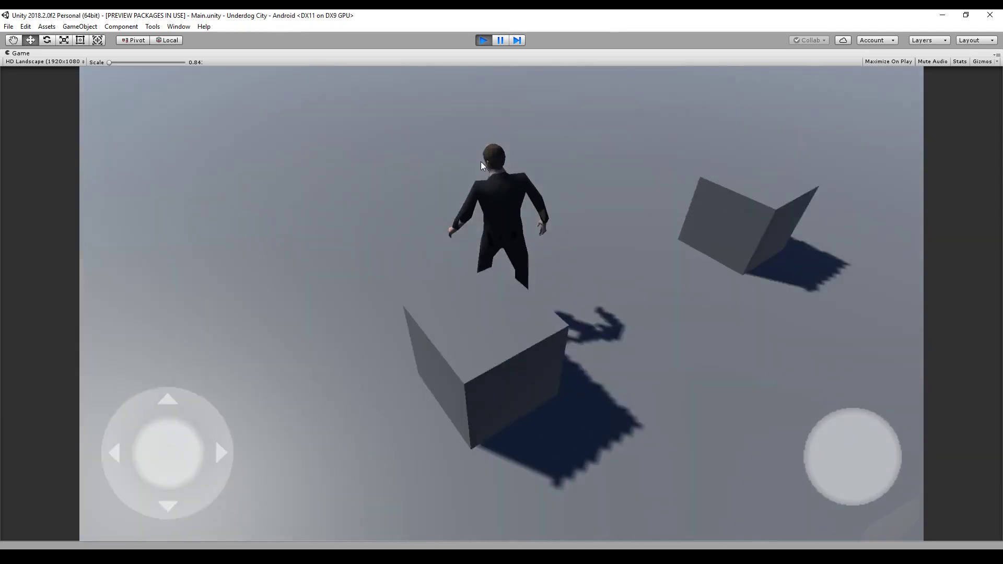
pyautogui.press('w')
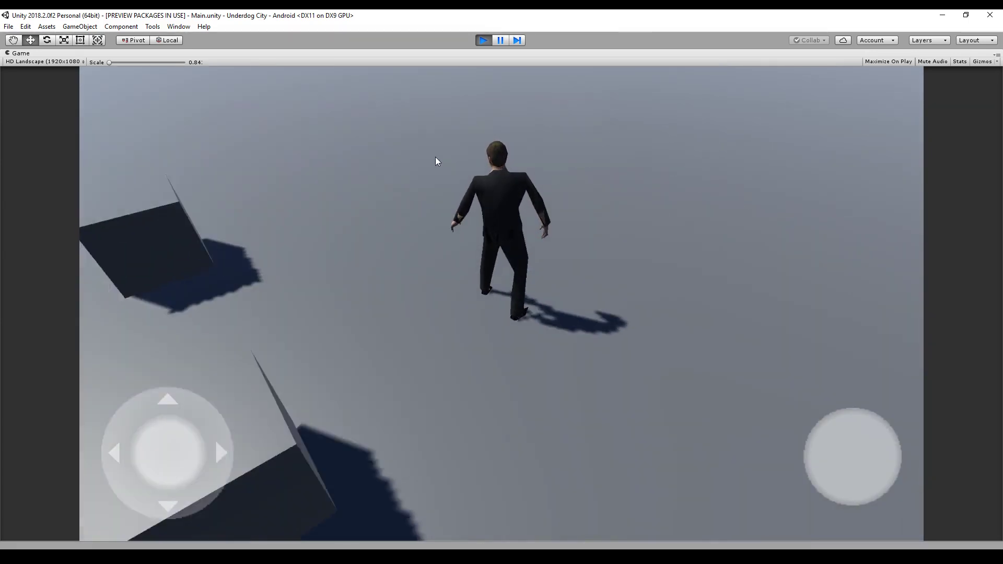
pyautogui.press('w')
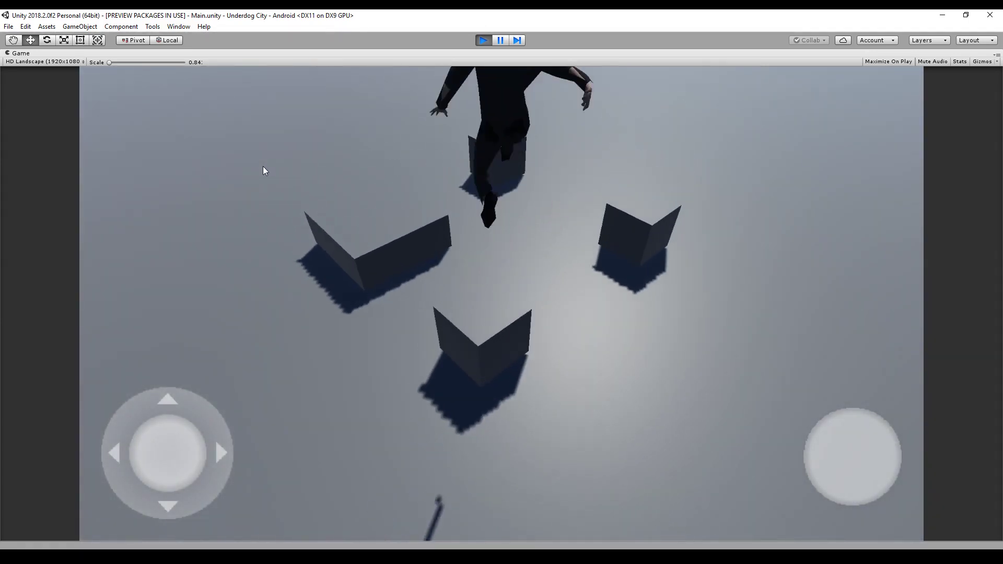
pyautogui.press('w')
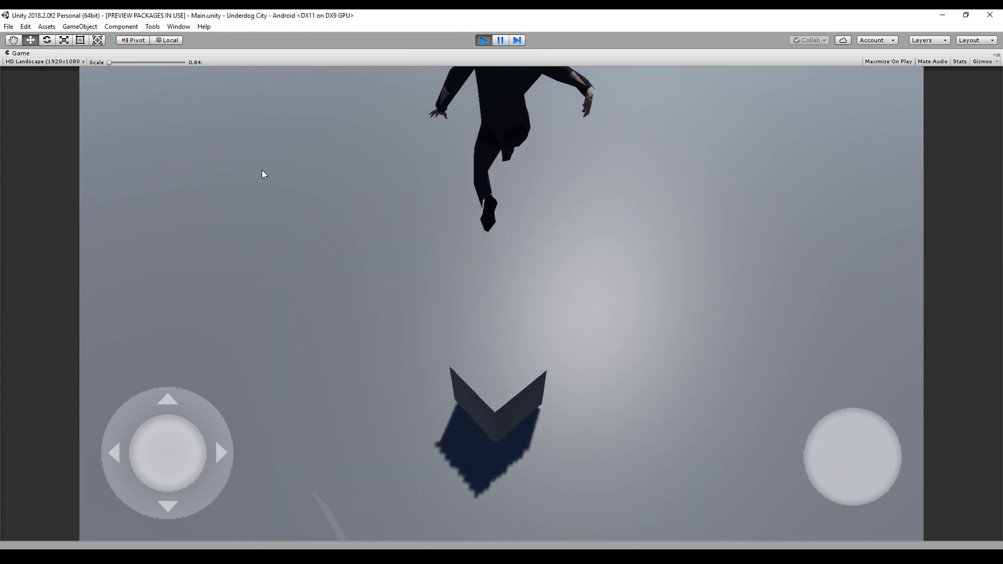
pyautogui.press('w')
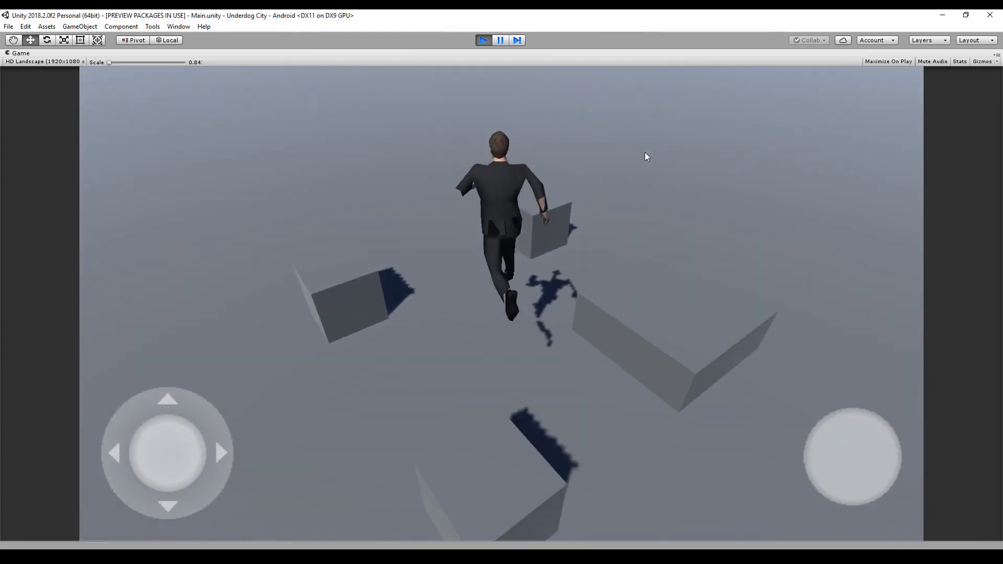
pyautogui.press('w')
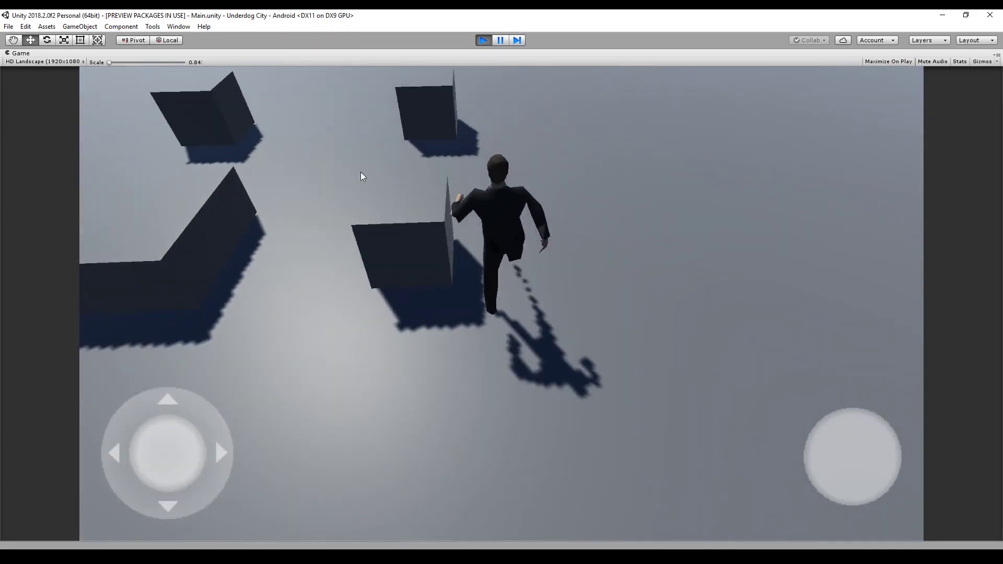
pyautogui.press('w')
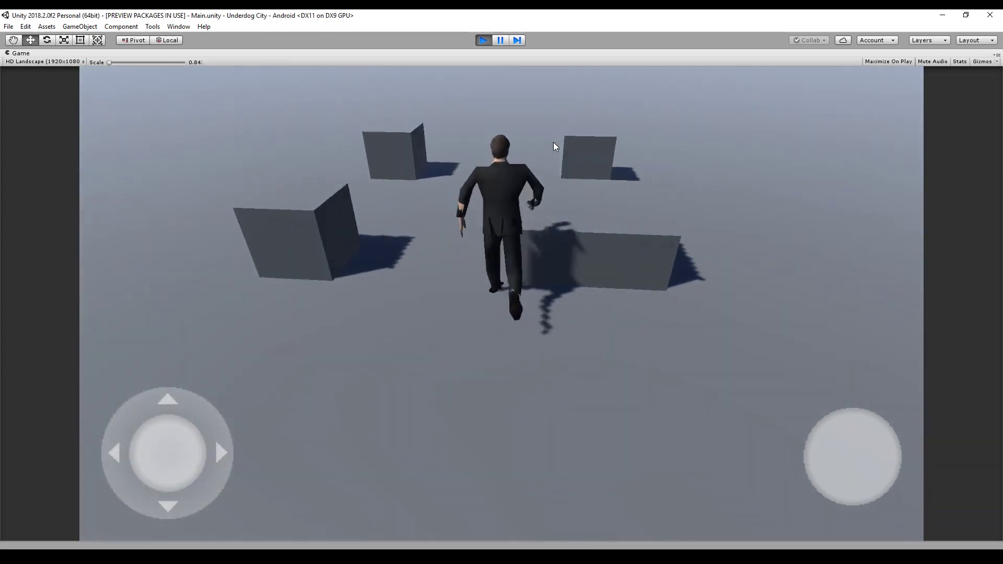